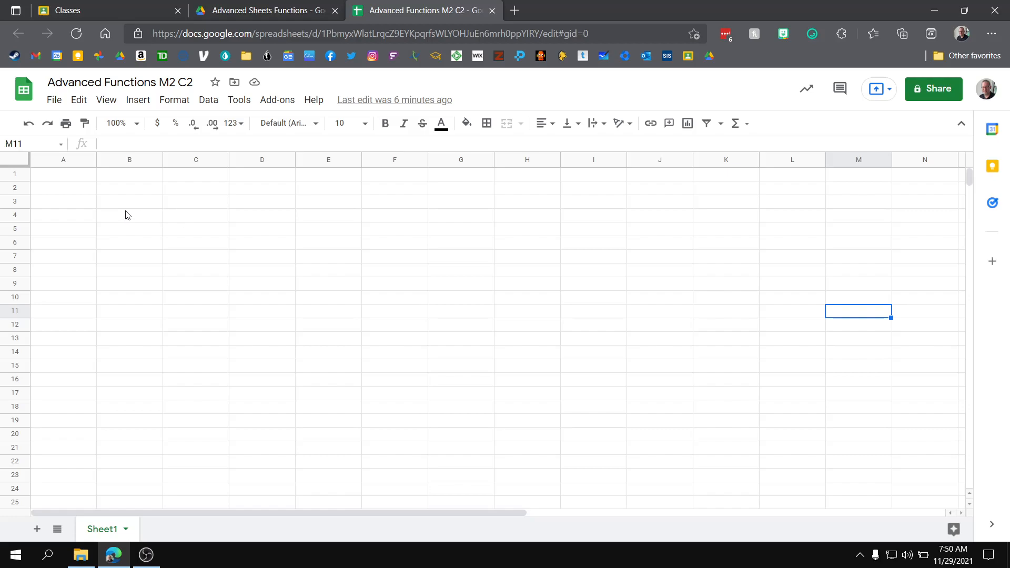
- Set the font of the entire sheet to Architects Daughter at size 12
{"action": "left_click", "coordinate": [15, 160]}
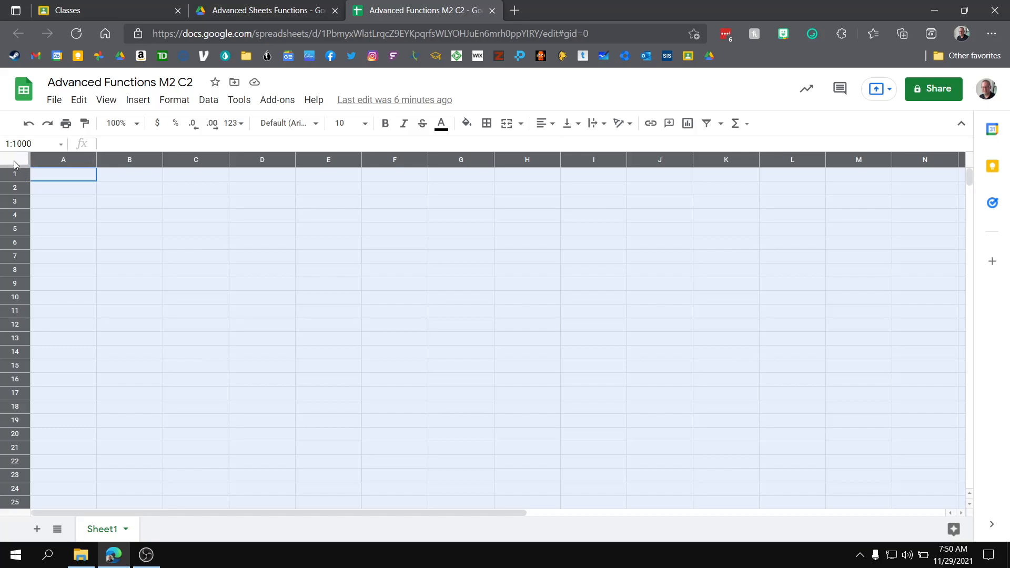
{"action": "left_click", "coordinate": [212, 241]}
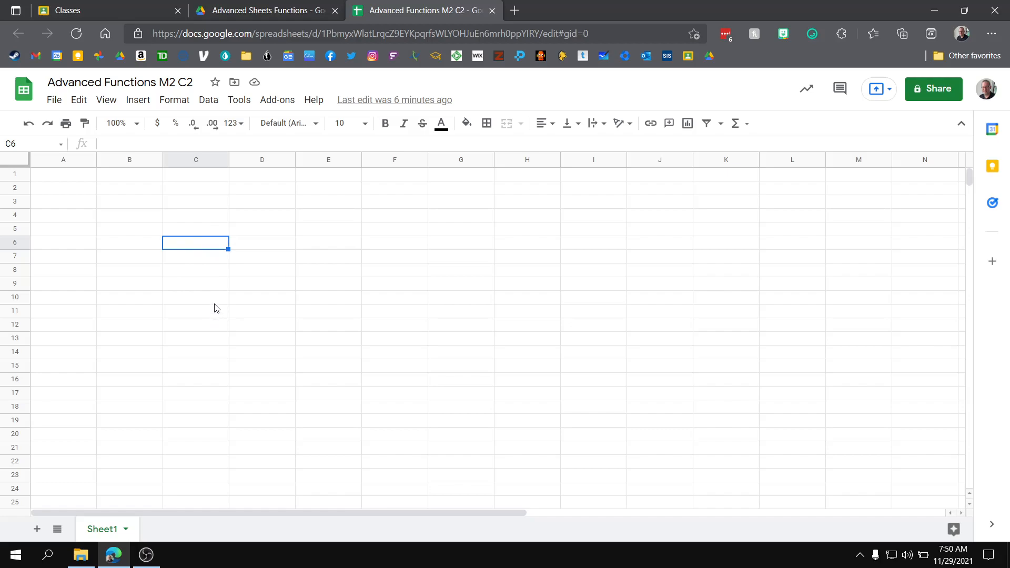
{"action": "key", "text": "ctrl+a"}
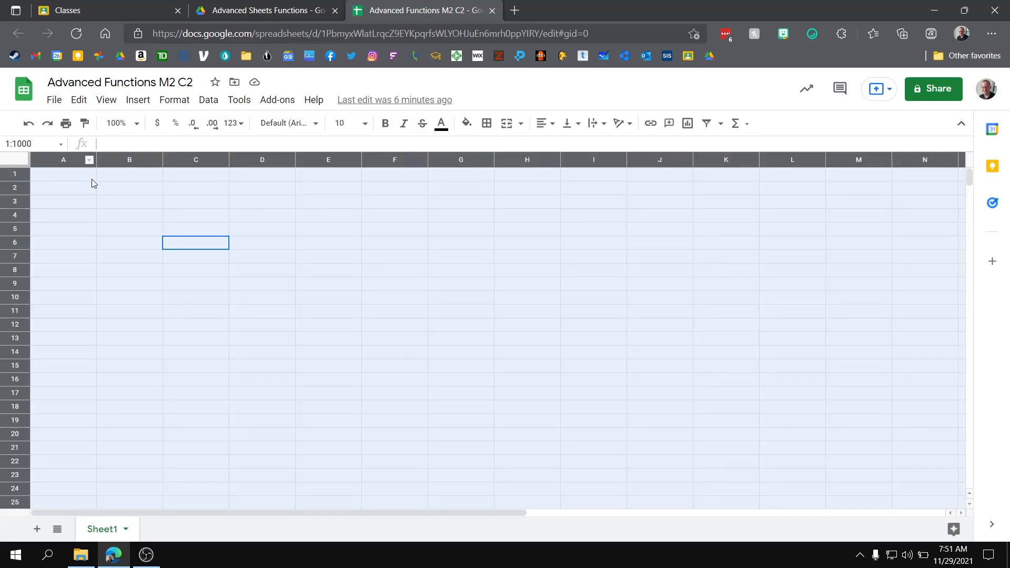
{"action": "left_click", "coordinate": [317, 128]}
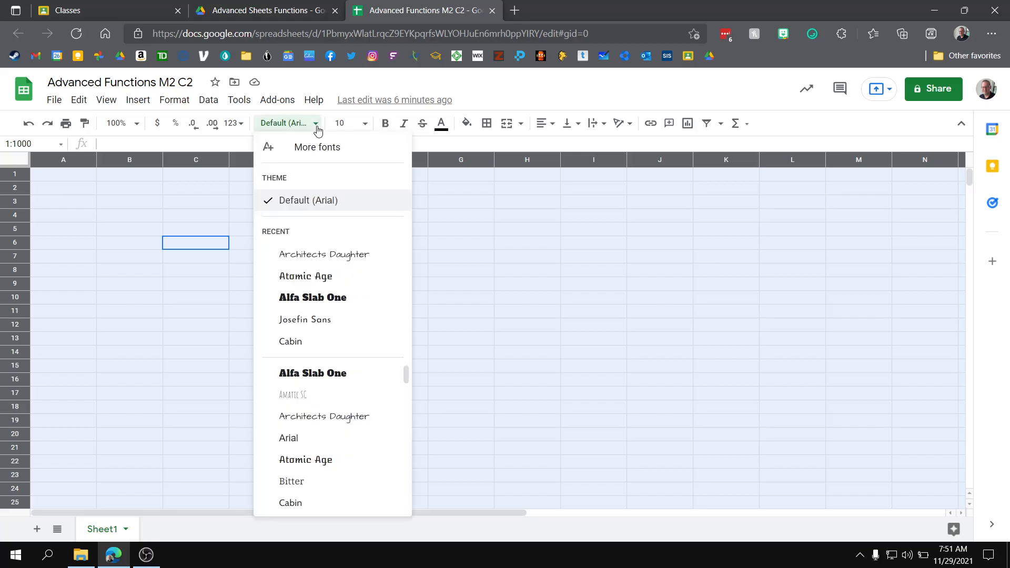
{"action": "left_click", "coordinate": [322, 257]}
{"action": "left_click", "coordinate": [365, 124]}
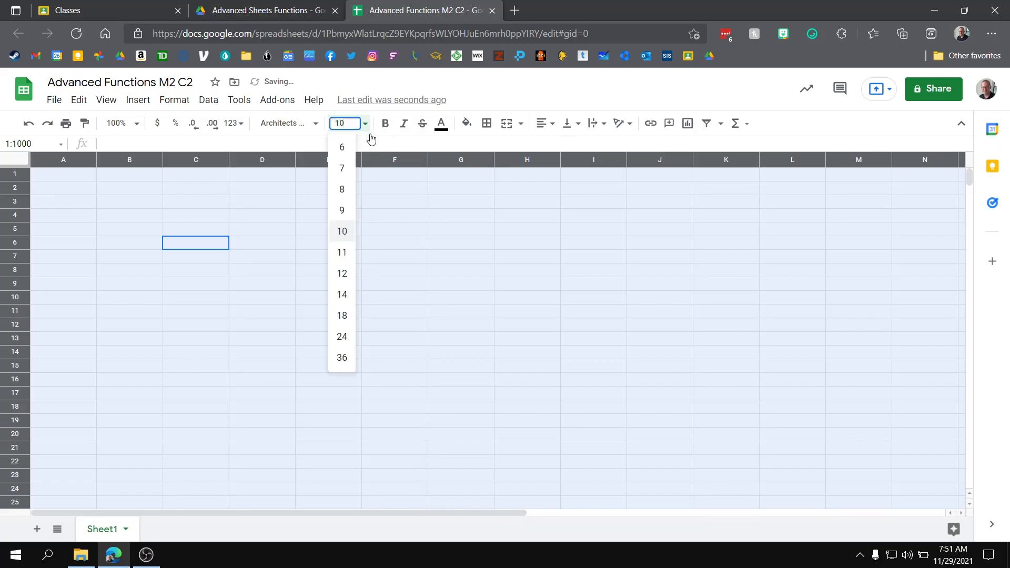
{"action": "left_click", "coordinate": [343, 278]}
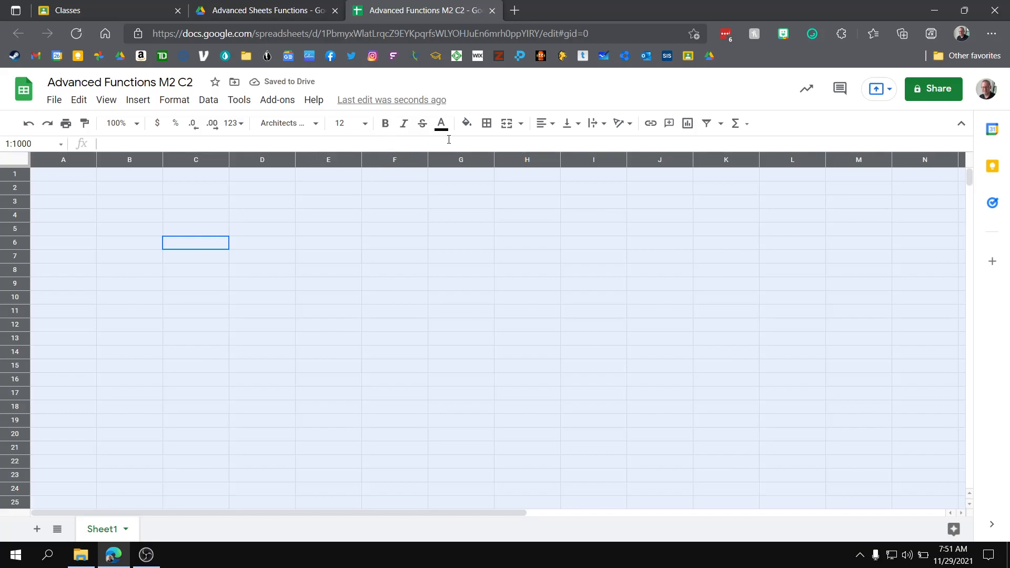
- Center all the sheet's cells horizontally and align them to the middle vertically
{"action": "left_click", "coordinate": [547, 129]}
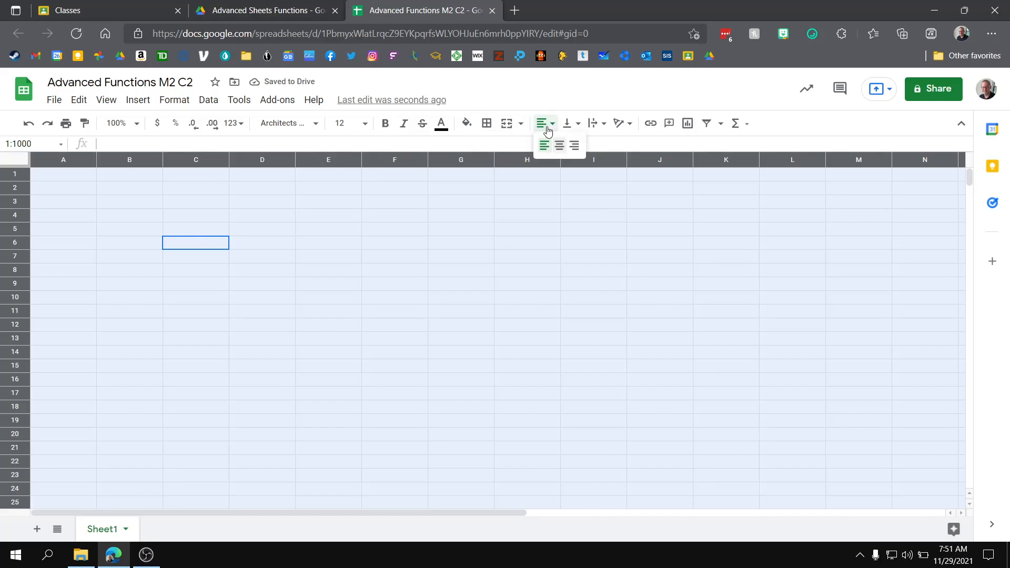
{"action": "left_click", "coordinate": [562, 148]}
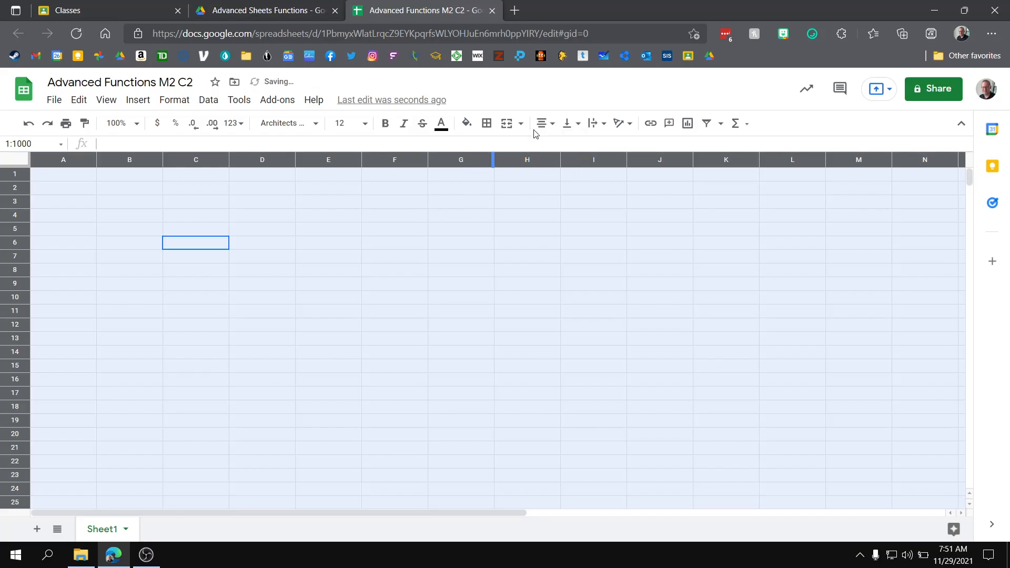
{"action": "left_click", "coordinate": [573, 125]}
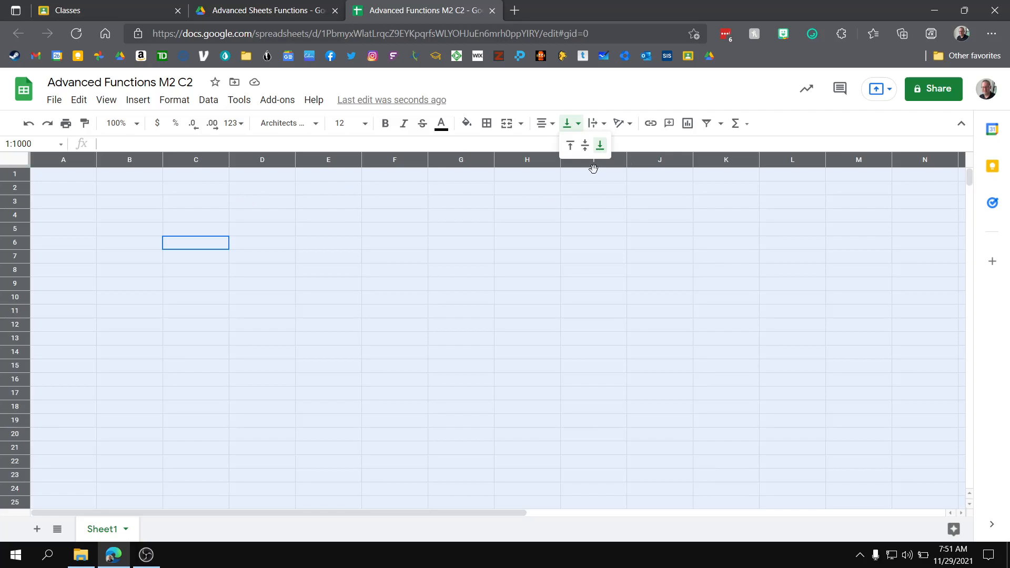
{"action": "left_click", "coordinate": [585, 146]}
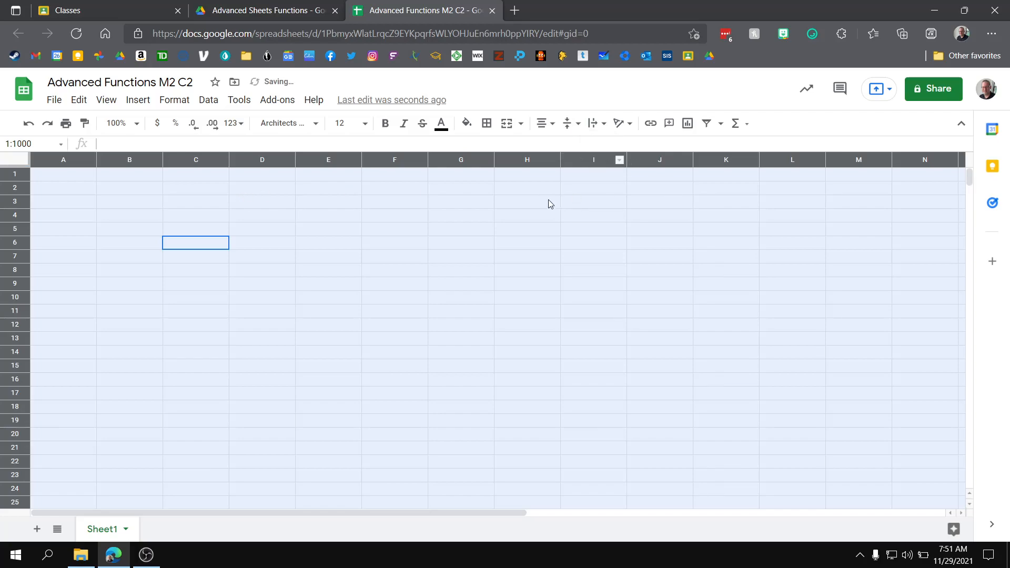
- Enter the heading "Data" in cell B1
{"action": "left_click", "coordinate": [136, 177]}
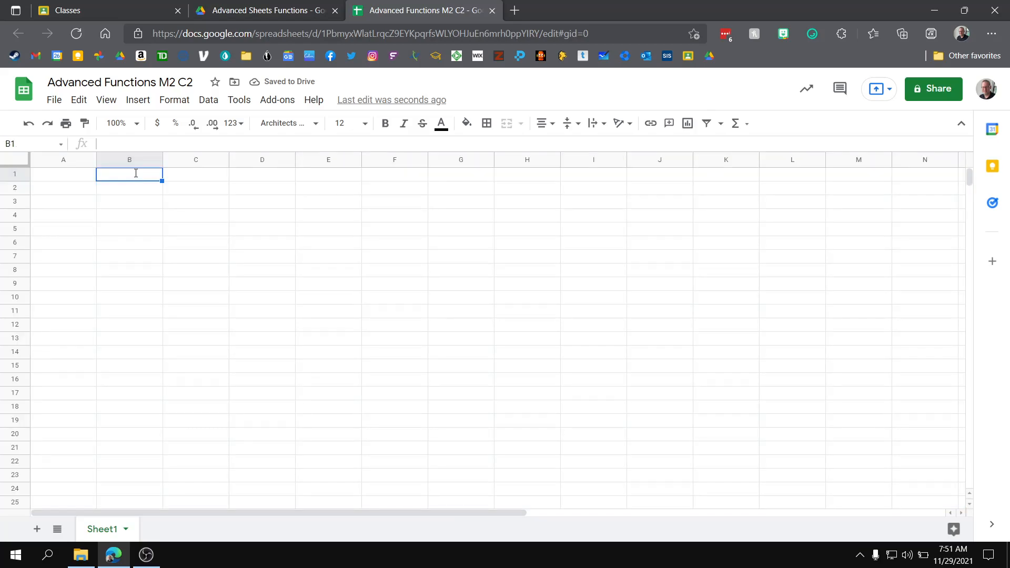
{"action": "type", "text": "Data"}
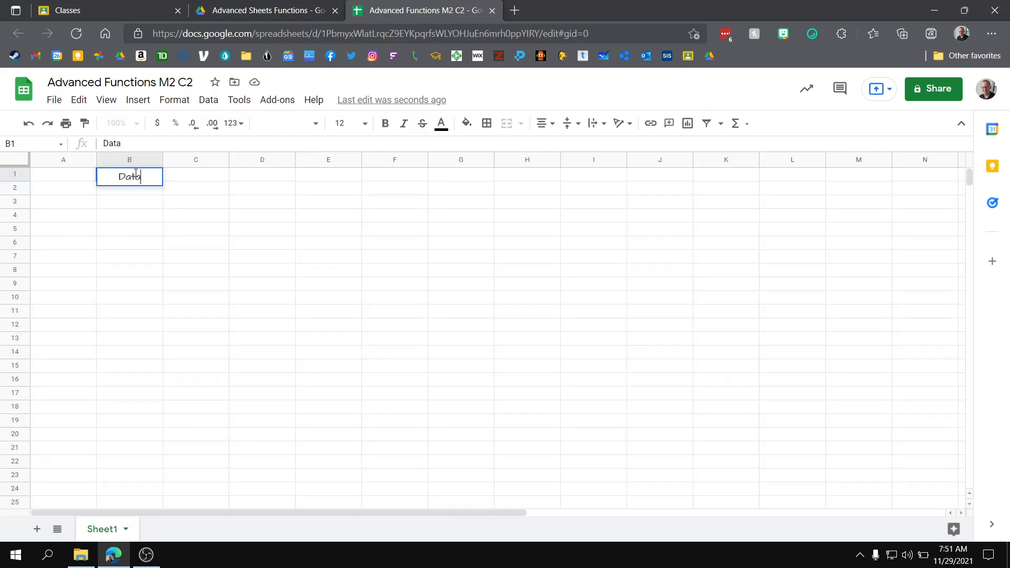
{"action": "key", "text": "Return"}
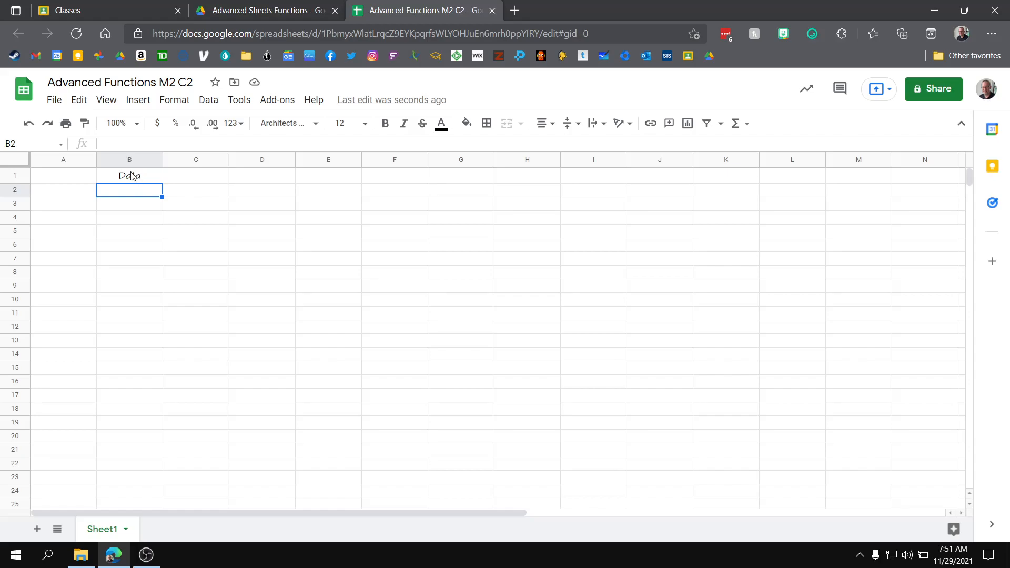
- Apply thick dark blue borders to all sides of every cell in B1:B6
{"action": "left_click_drag", "start_coordinate": [131, 175], "coordinate": [149, 248]}
{"action": "left_click", "coordinate": [485, 125]}
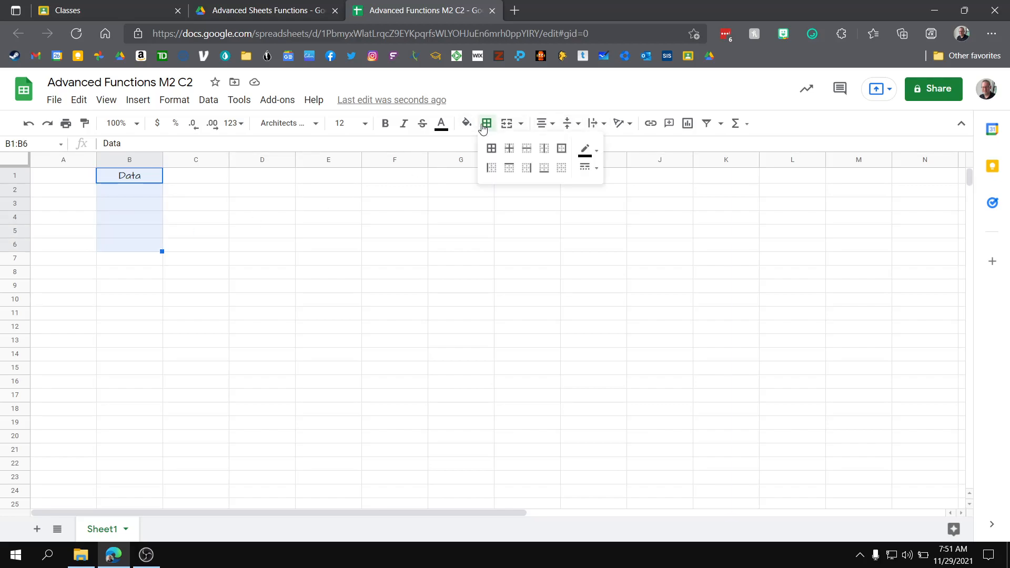
{"action": "left_click", "coordinate": [590, 152]}
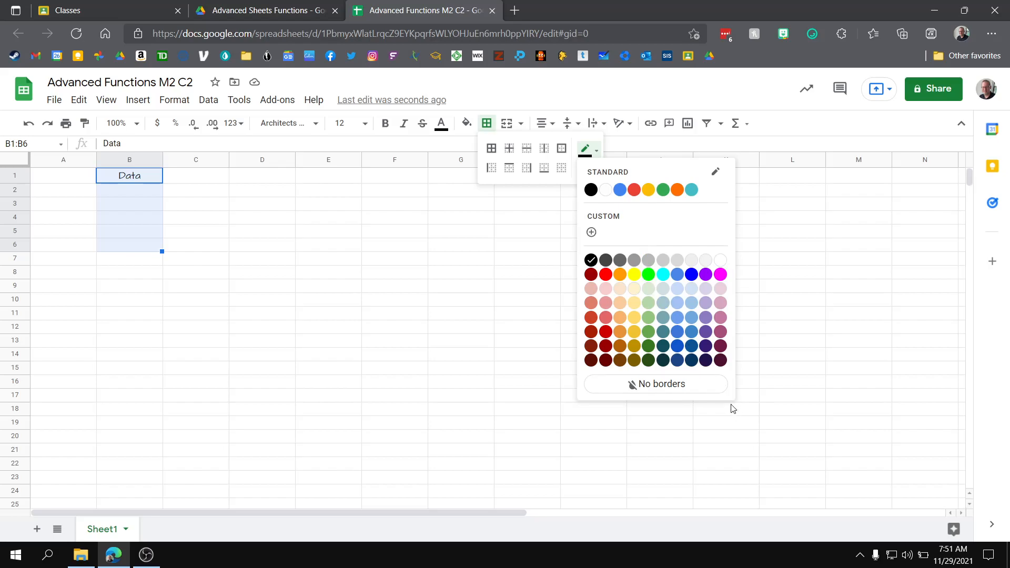
{"action": "left_click", "coordinate": [677, 359]}
{"action": "left_click", "coordinate": [587, 167]}
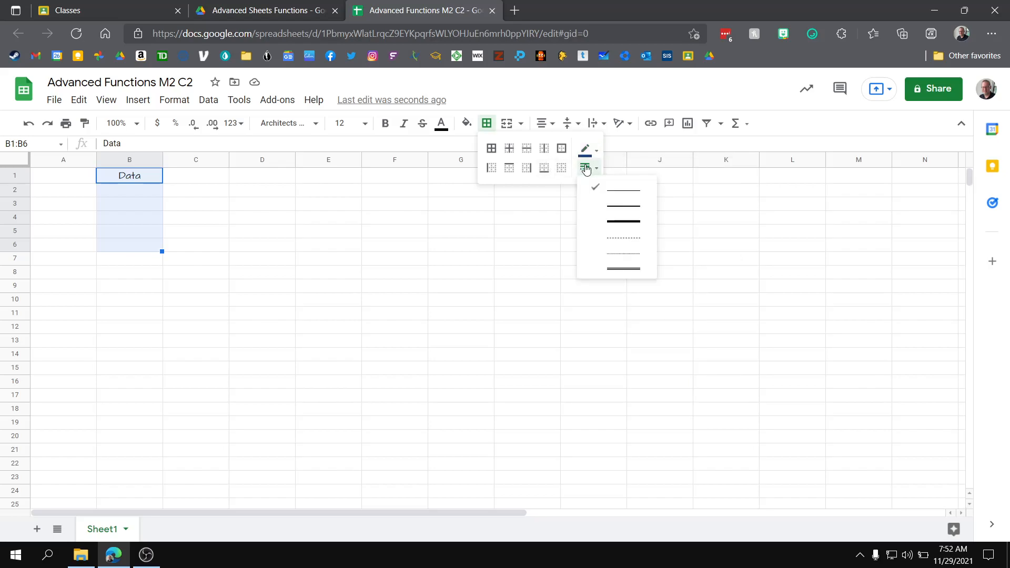
{"action": "left_click", "coordinate": [617, 223]}
{"action": "left_click", "coordinate": [491, 149]}
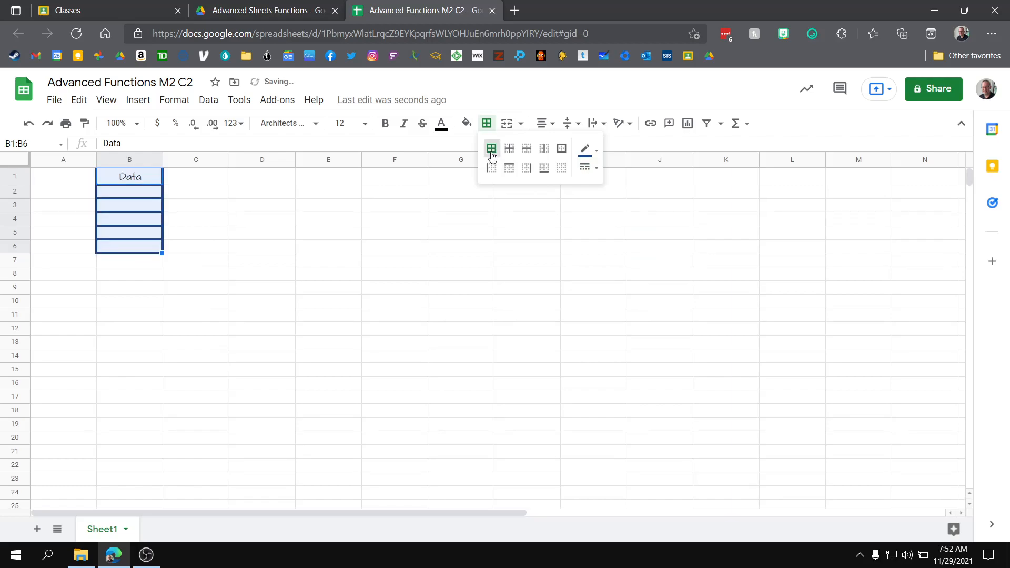
- Fill the "Data" heading cell B1 with the standard blue color
{"action": "left_click", "coordinate": [156, 181]}
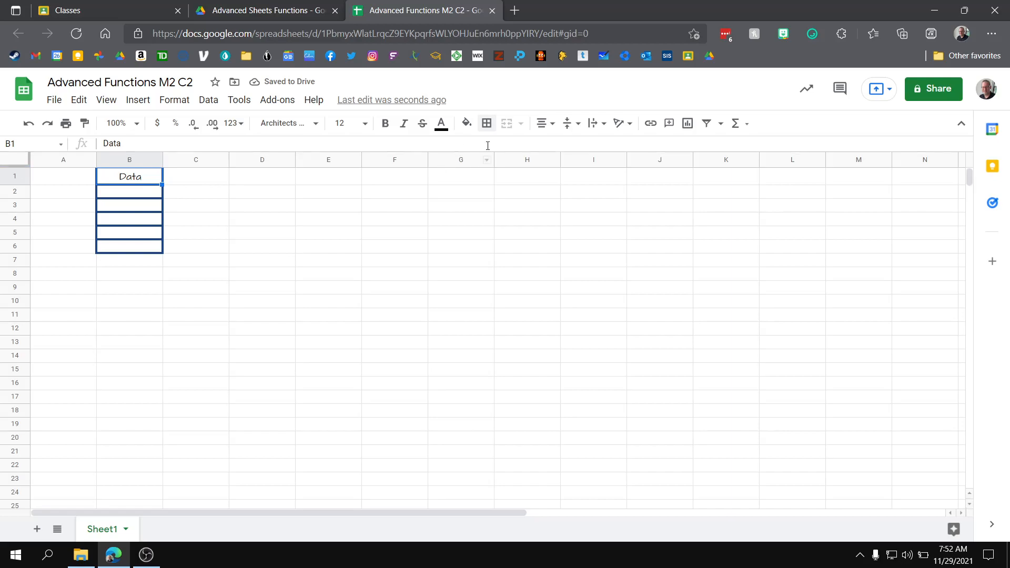
{"action": "left_click", "coordinate": [468, 125]}
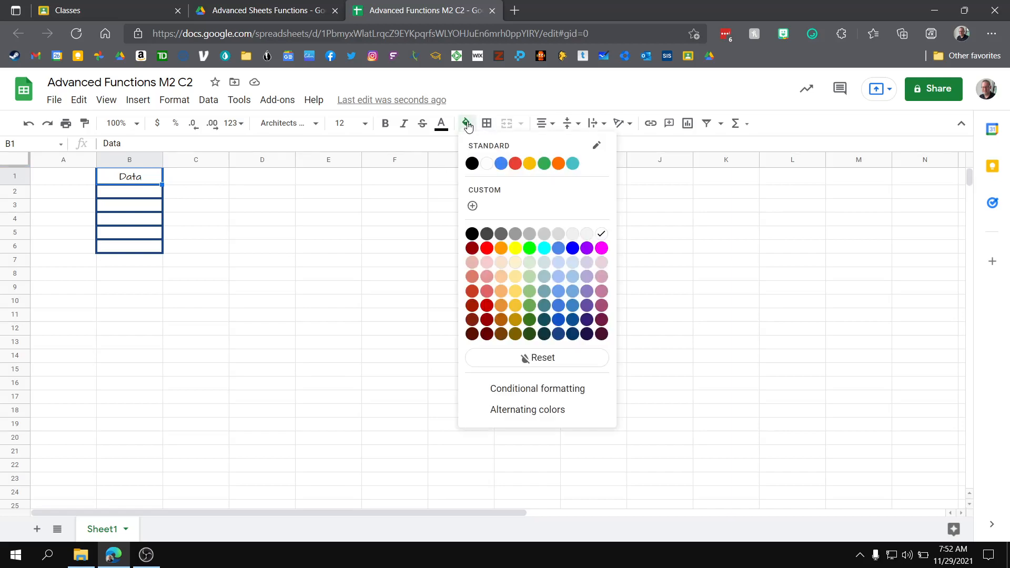
{"action": "left_click", "coordinate": [501, 165]}
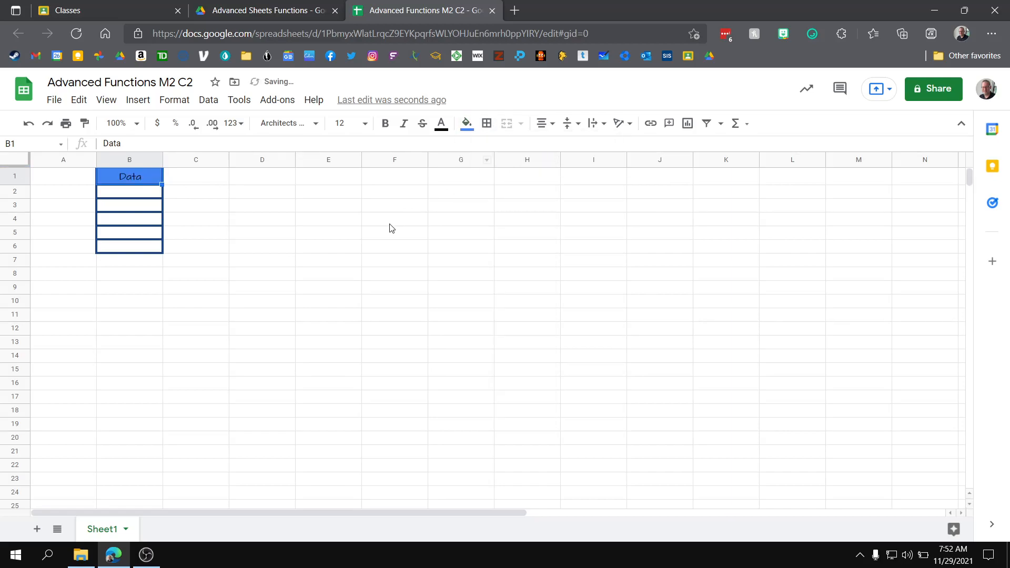
{"action": "left_click", "coordinate": [388, 227]}
- Make the text of the entire sheet bold
{"action": "left_click", "coordinate": [298, 356]}
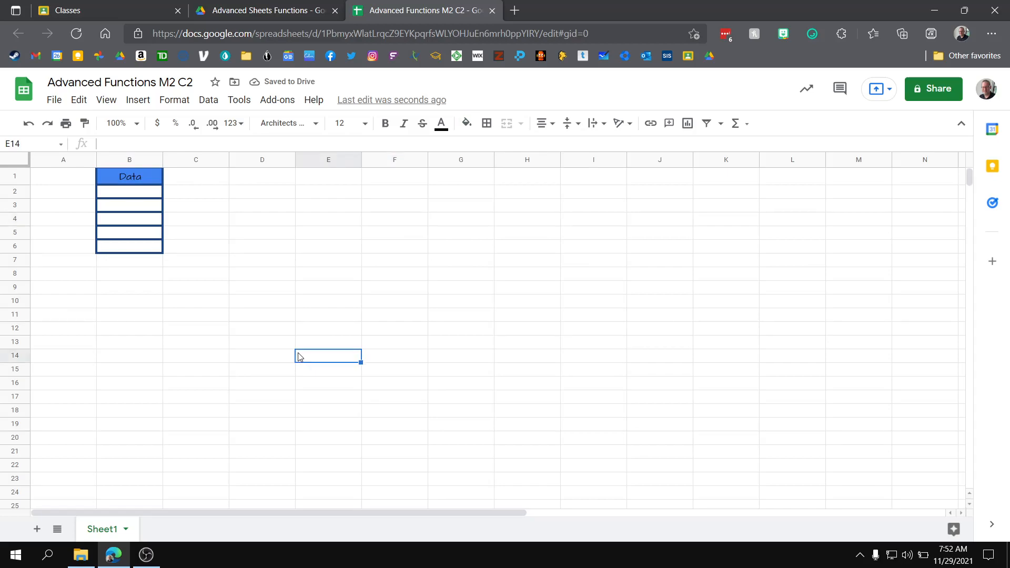
{"action": "key", "text": "ctrl+a"}
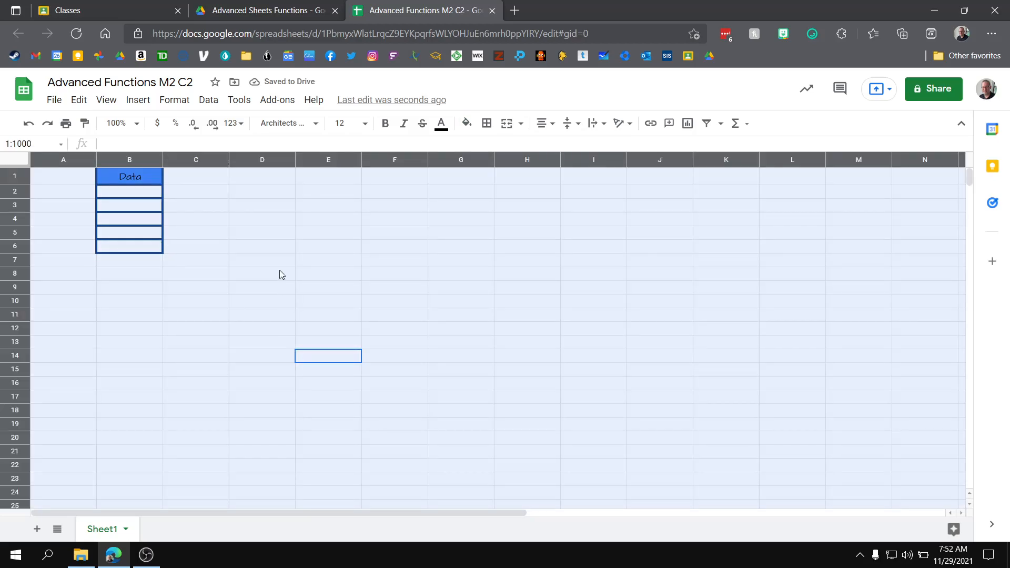
{"action": "left_click", "coordinate": [386, 127]}
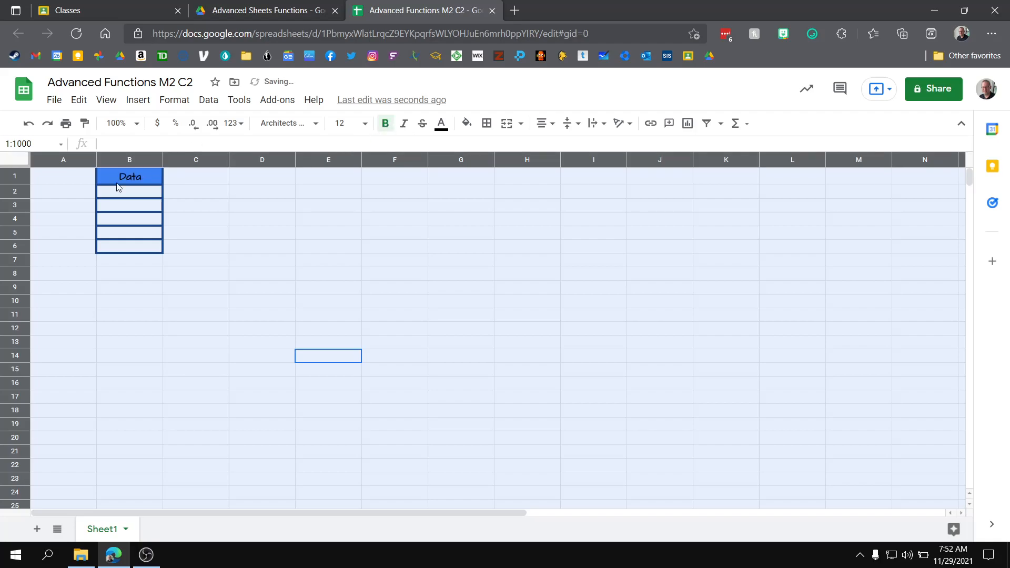
{"action": "left_click", "coordinate": [356, 300]}
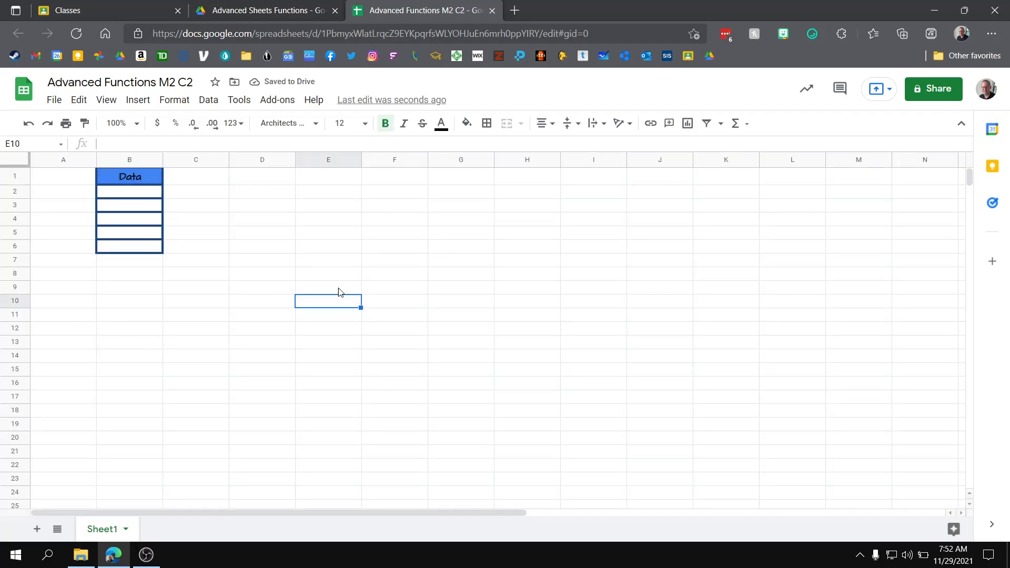
- Enter the values 87, 72, 95, 84 and 97 in cells B2 through B6 under the Data heading
{"action": "left_click", "coordinate": [131, 197]}
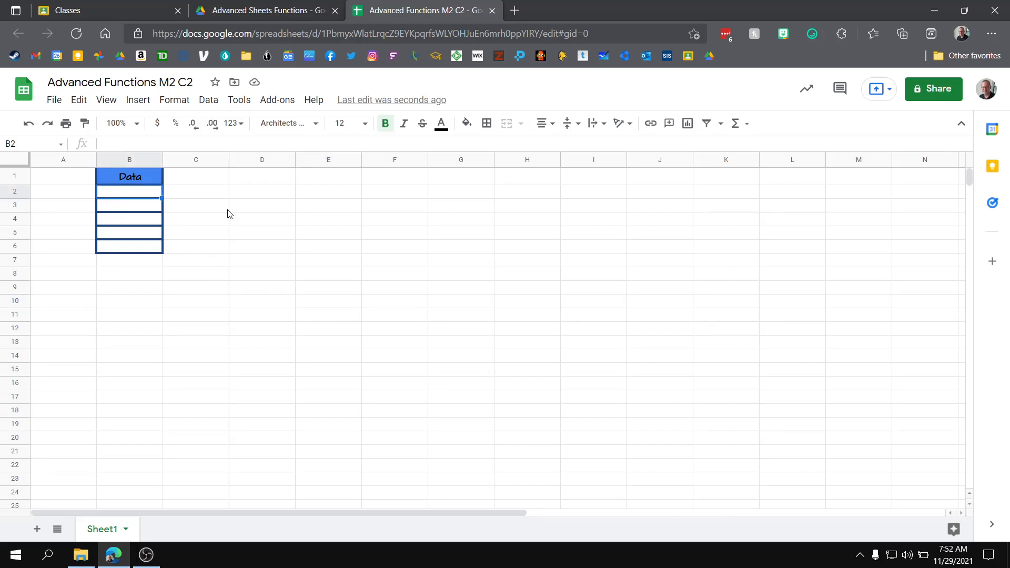
{"action": "type", "text": "87"}
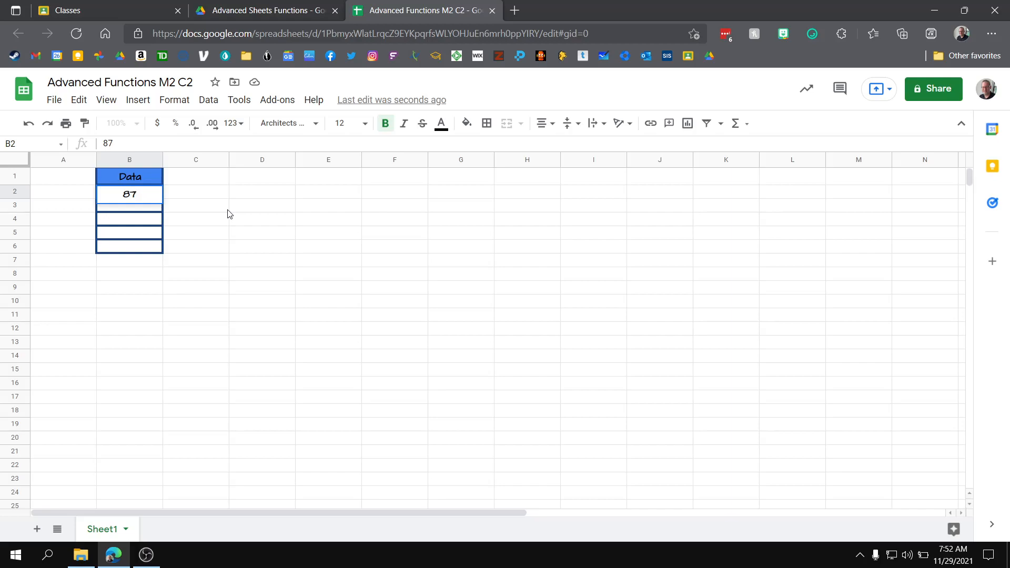
{"action": "key", "text": "Return"}
{"action": "type", "text": "72"}
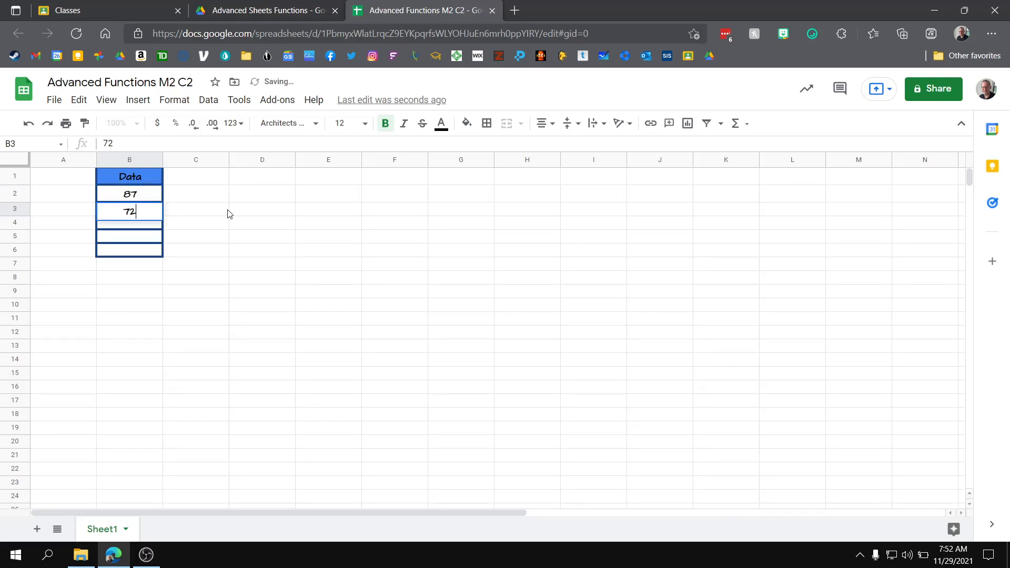
{"action": "key", "text": "Return"}
{"action": "type", "text": "95"}
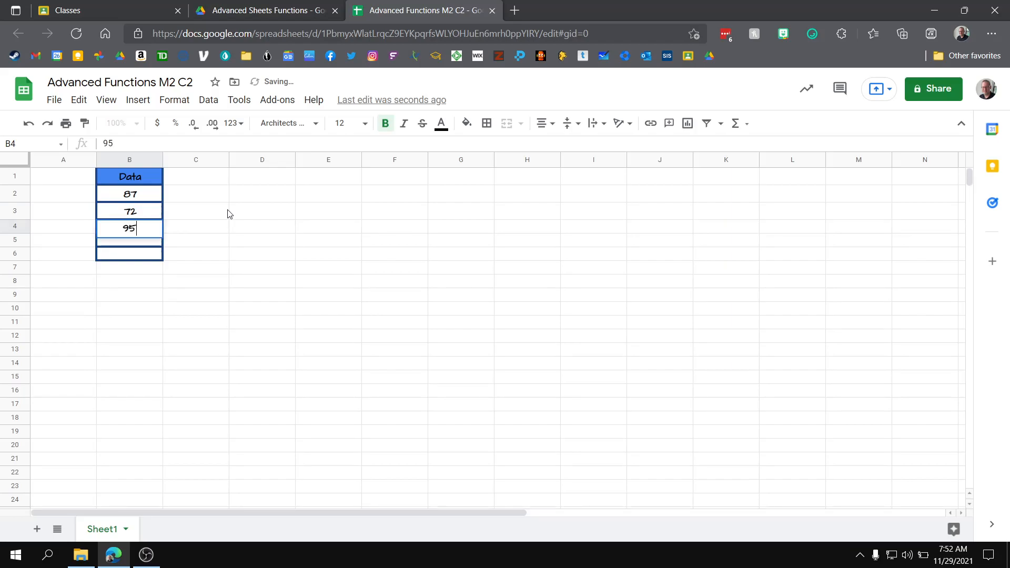
{"action": "key", "text": "Return"}
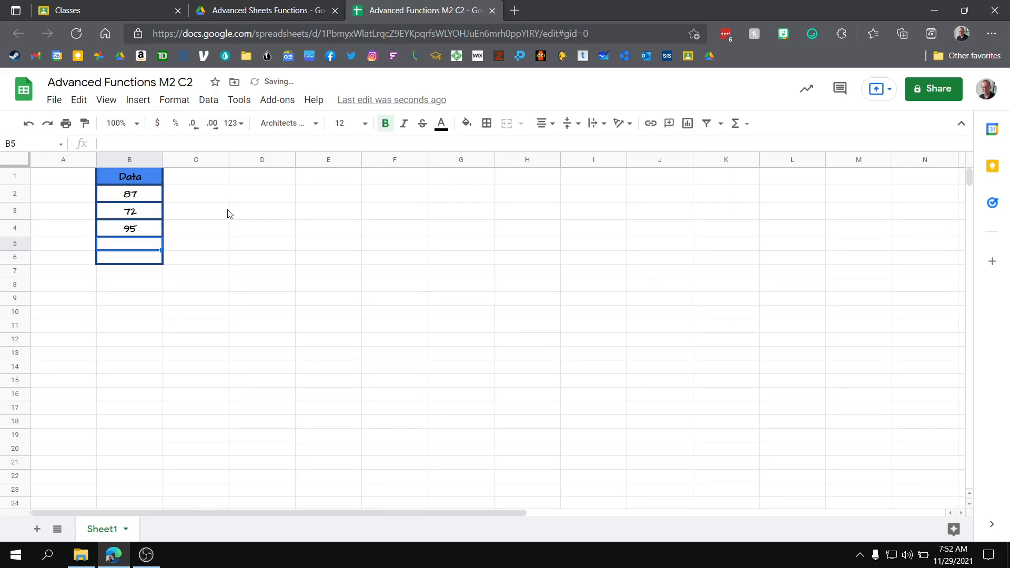
{"action": "type", "text": "8"}
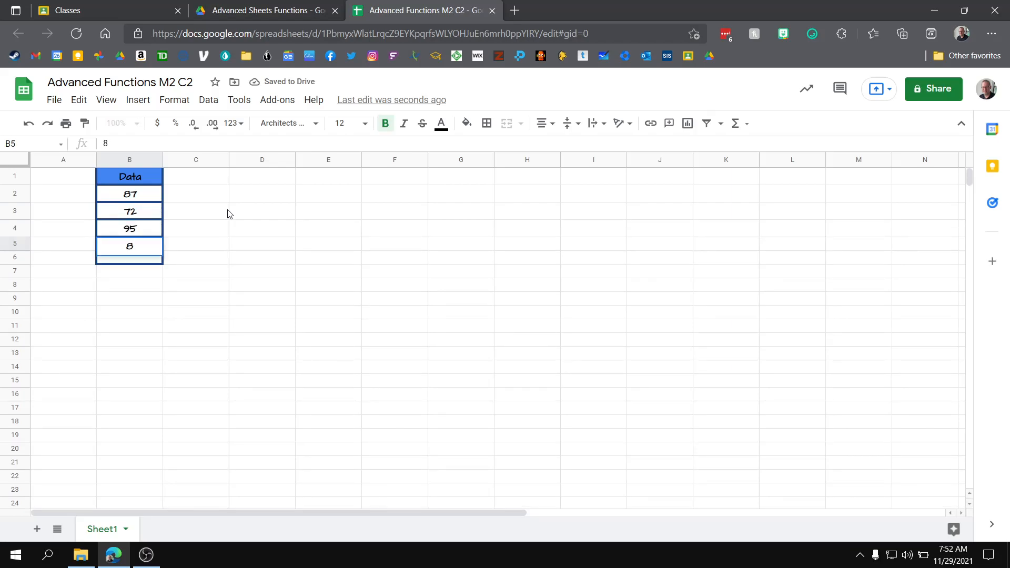
{"action": "type", "text": "4"}
{"action": "key", "text": "Return"}
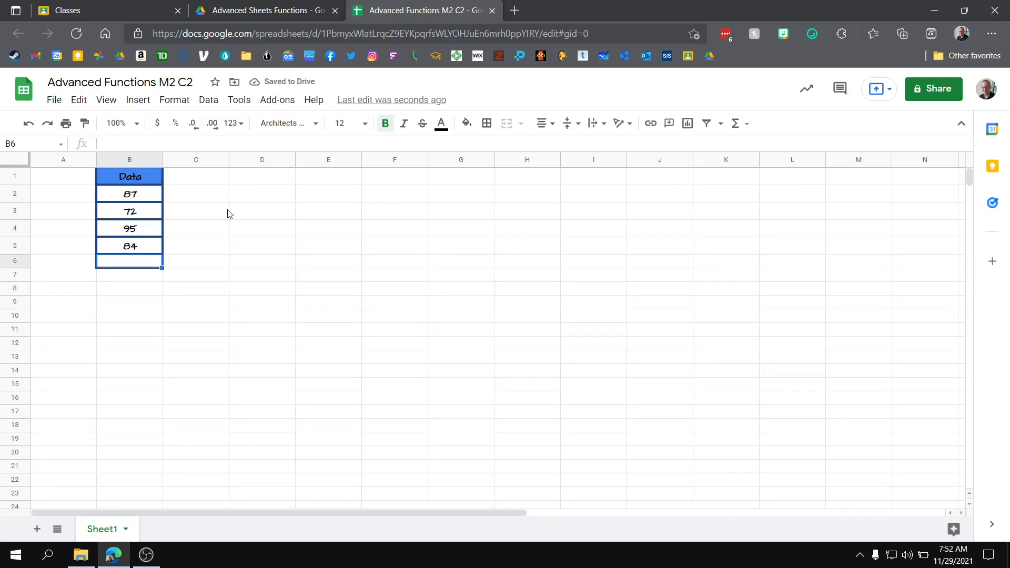
{"action": "type", "text": "97"}
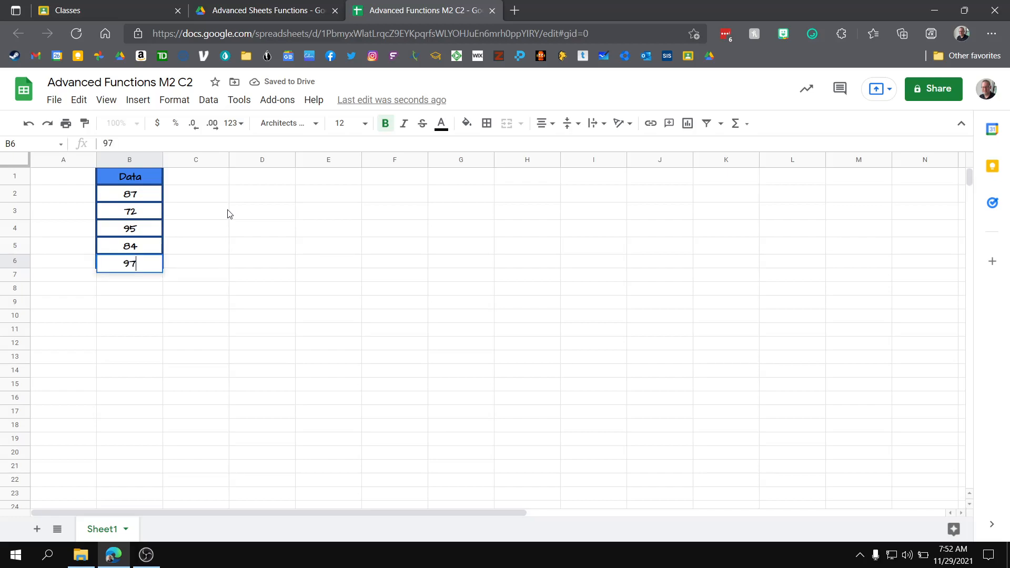
{"action": "key", "text": "Return"}
{"action": "left_click", "coordinate": [303, 390]}
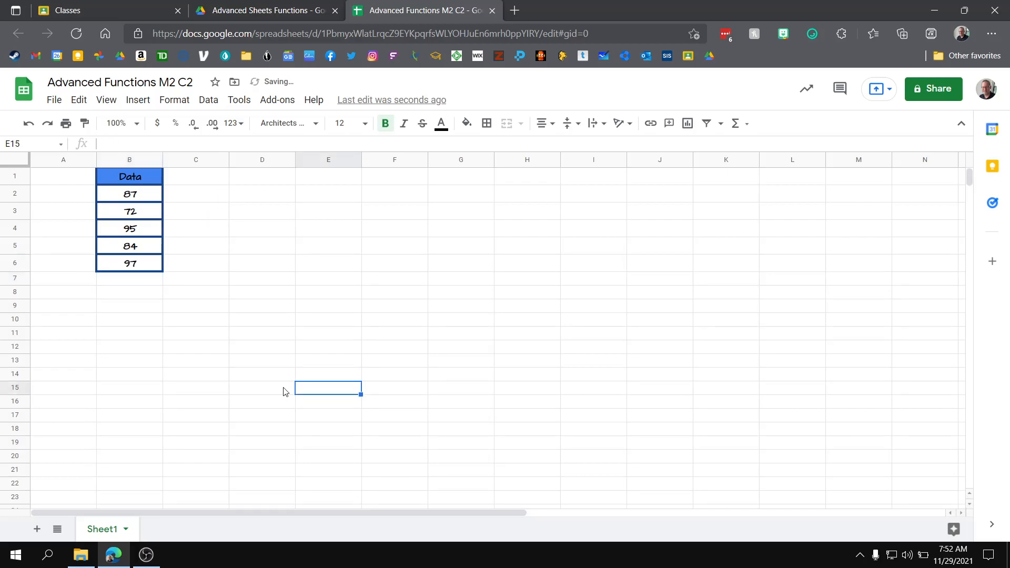
- Apply the thick dark blue borders to all sides of every cell in A8:B11
{"action": "left_click", "coordinate": [71, 295]}
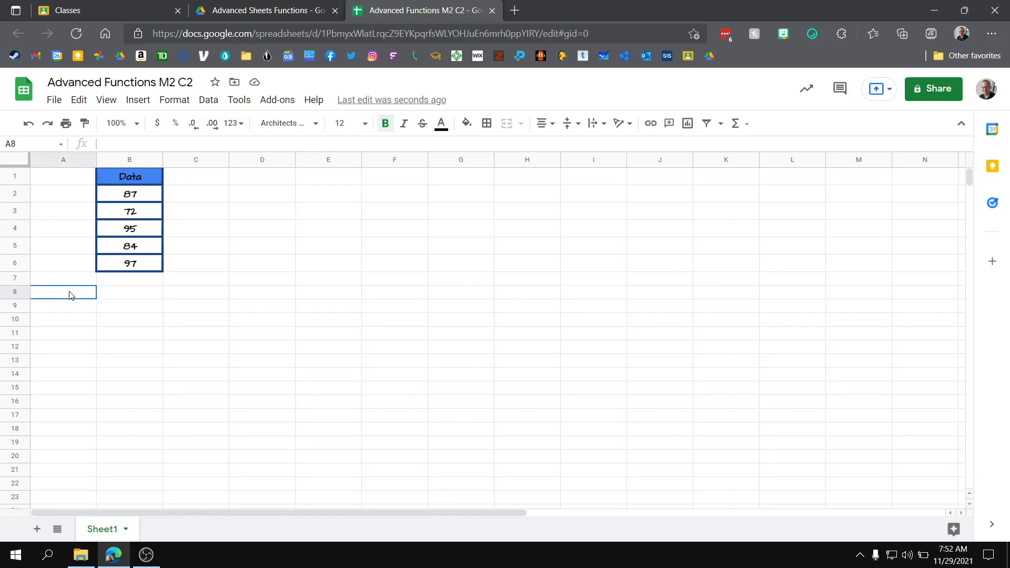
{"action": "left_click_drag", "start_coordinate": [71, 296], "coordinate": [125, 336]}
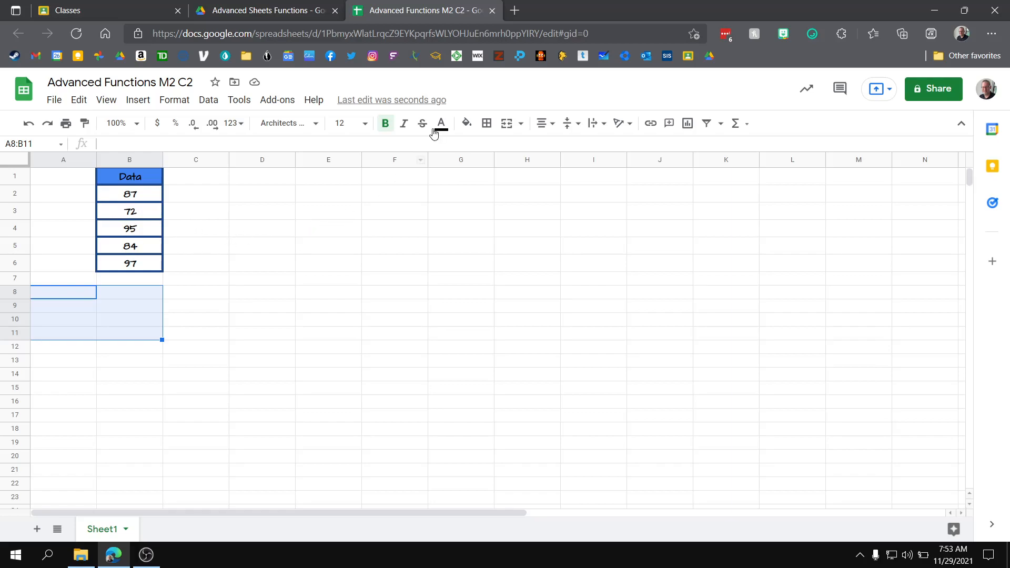
{"action": "left_click", "coordinate": [487, 129]}
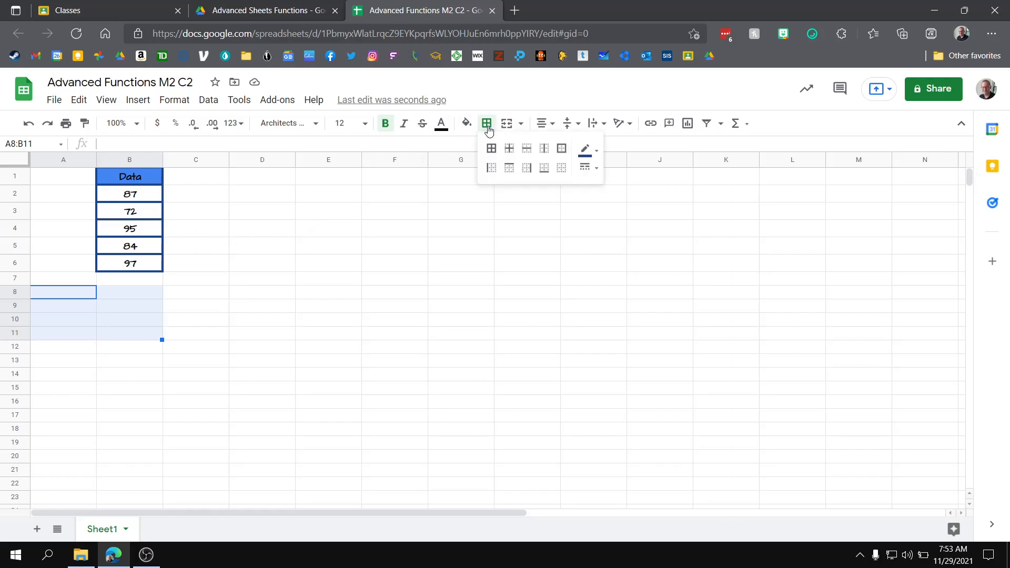
{"action": "left_click", "coordinate": [491, 148]}
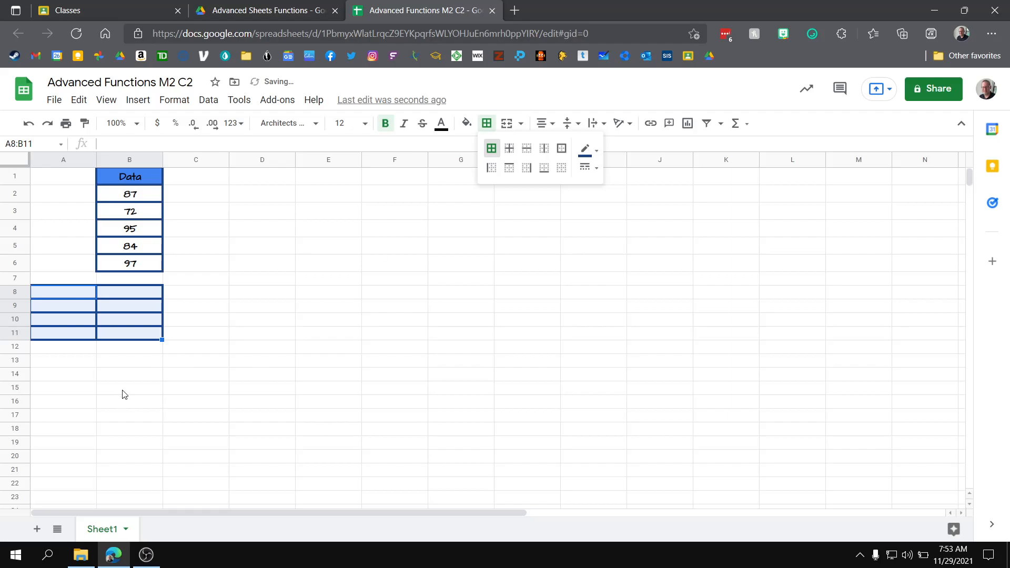
- Fill the label cells A8:A11 with the same blue as the Data heading
{"action": "left_click", "coordinate": [67, 309]}
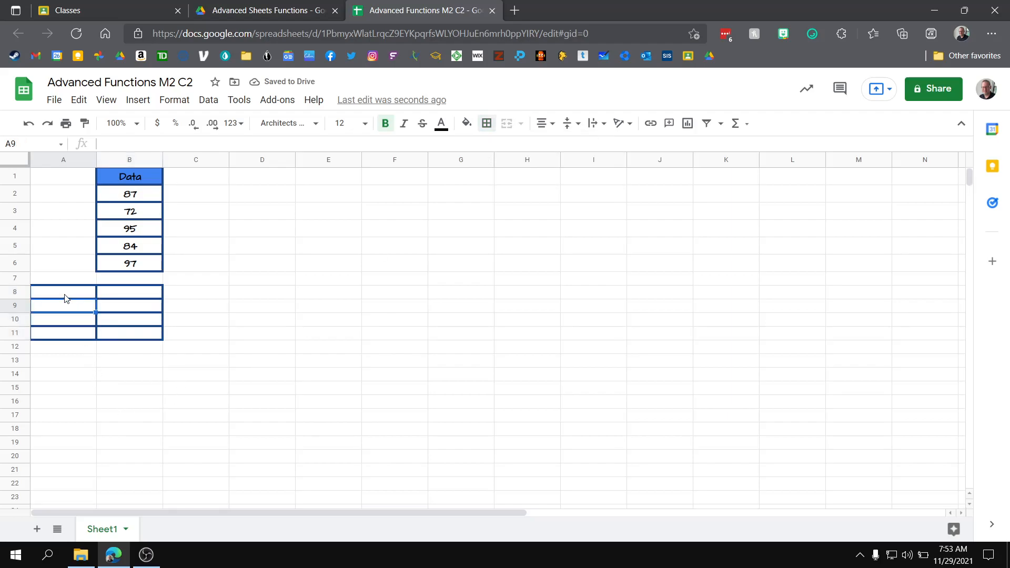
{"action": "left_click_drag", "start_coordinate": [67, 291], "coordinate": [67, 331]}
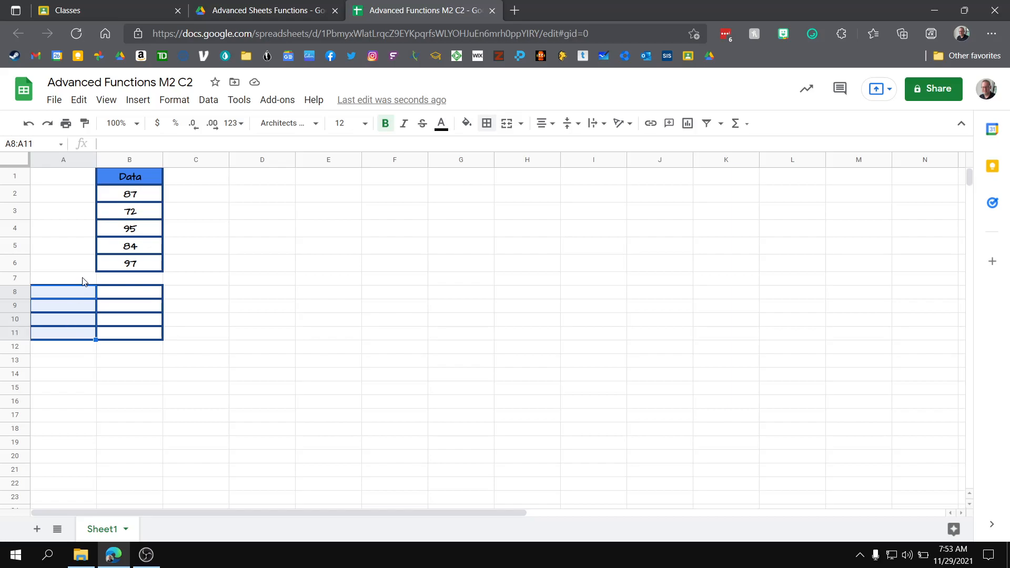
{"action": "left_click", "coordinate": [466, 123]}
{"action": "left_click", "coordinate": [501, 164]}
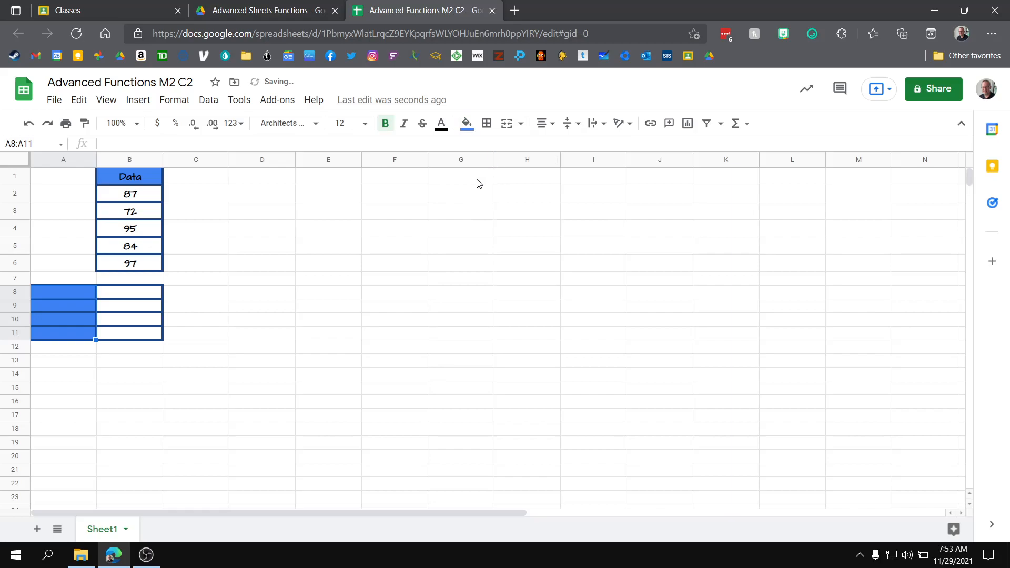
{"action": "left_click", "coordinate": [390, 336]}
- Enter the labels Average, Average if, Count and Count if in cells A8 through A11
{"action": "left_click", "coordinate": [54, 293]}
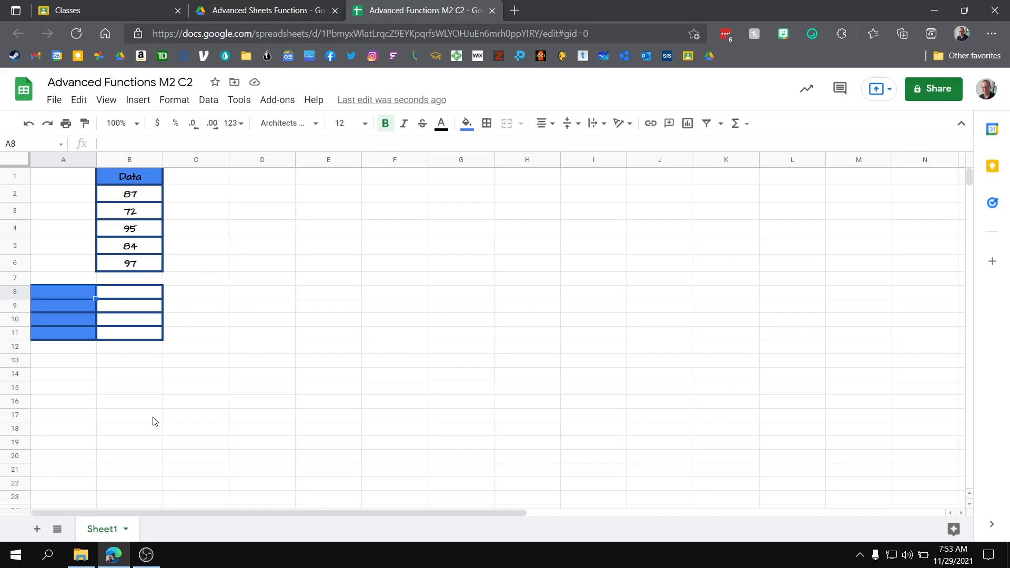
{"action": "type", "text": "Average"}
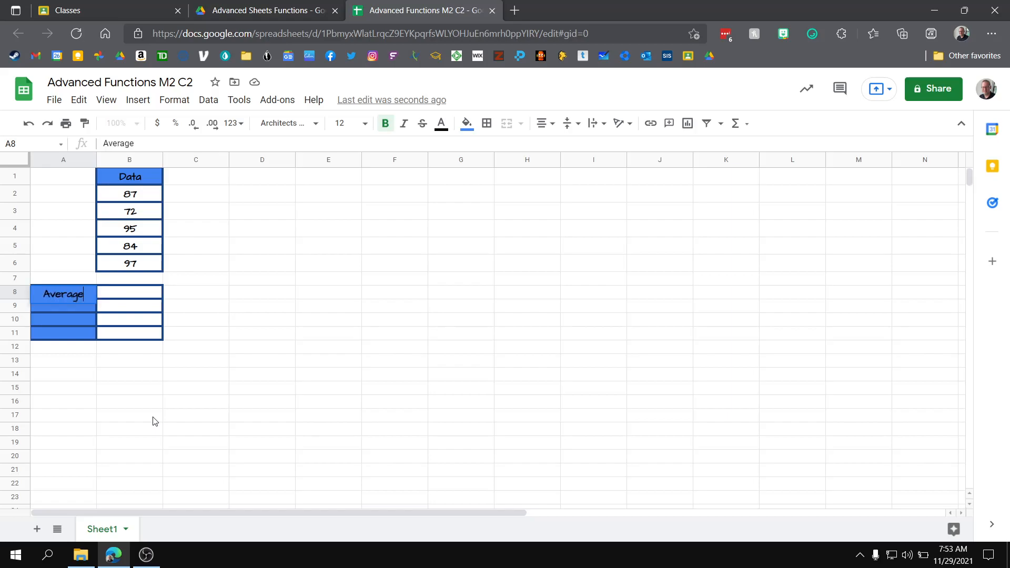
{"action": "key", "text": "Return"}
{"action": "type", "text": "Average"}
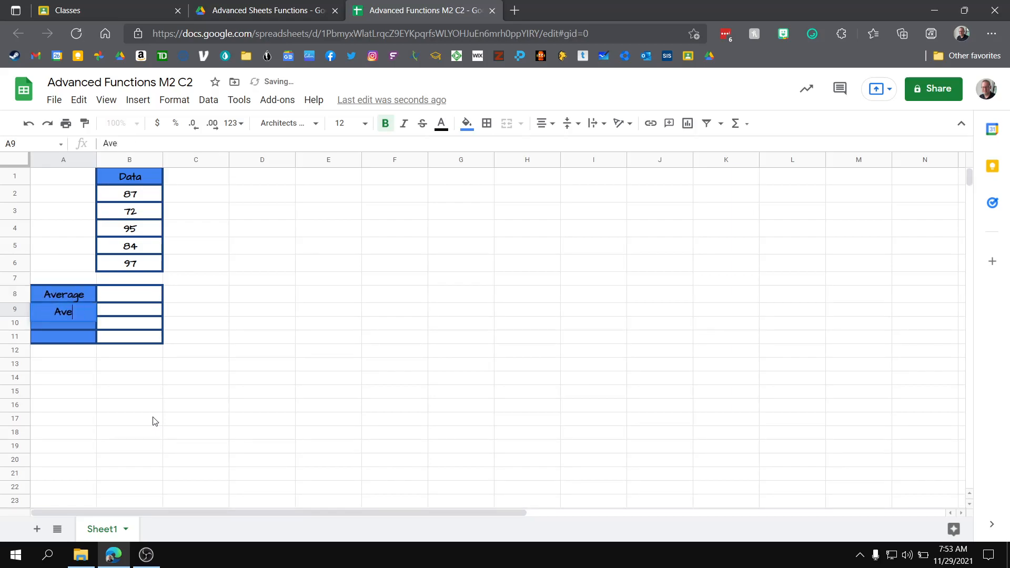
{"action": "type", "text": " if"}
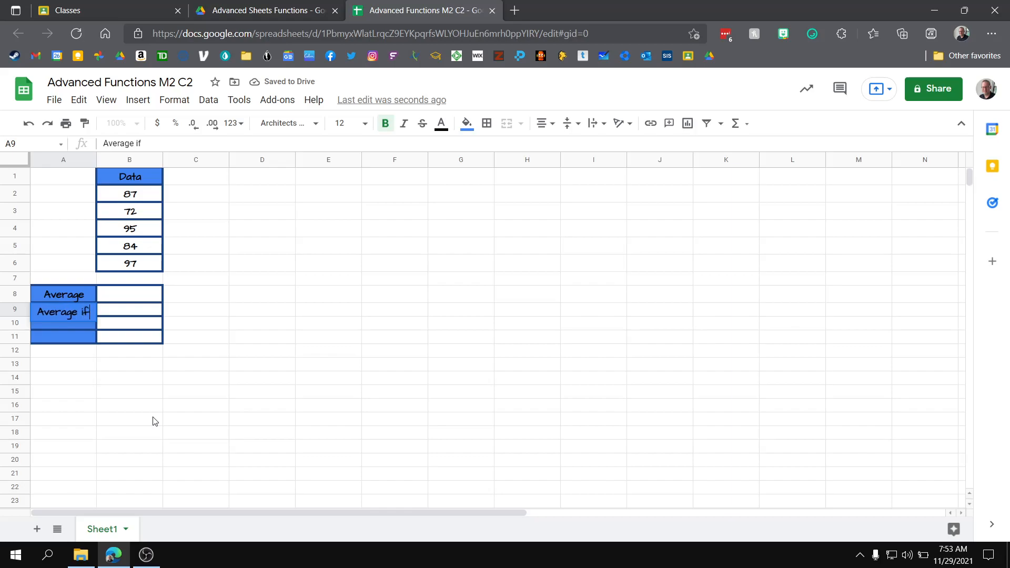
{"action": "key", "text": "Return"}
{"action": "type", "text": "Count"}
{"action": "key", "text": "Return"}
{"action": "type", "text": "Count if"}
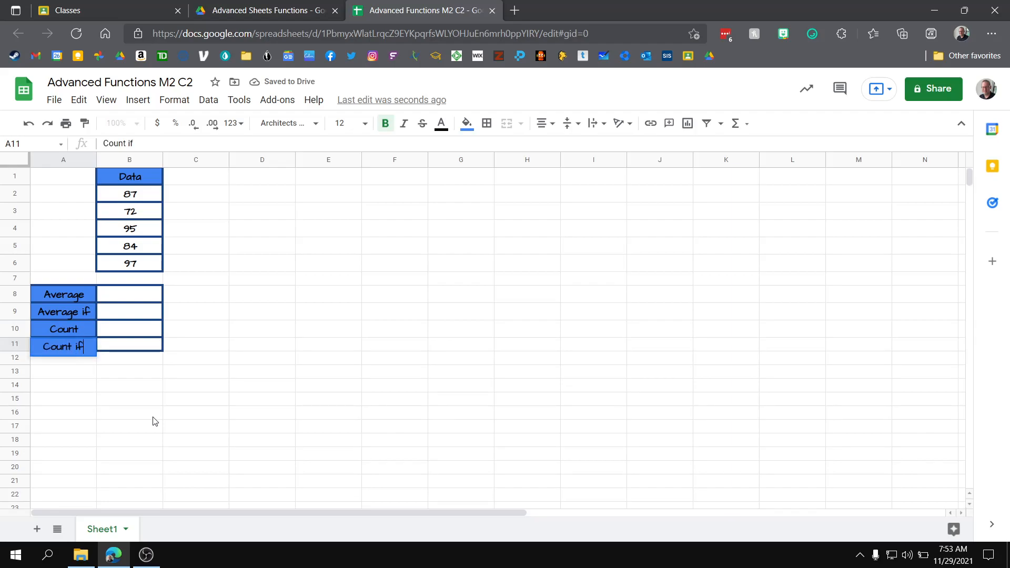
{"action": "left_click_drag", "start_coordinate": [155, 421], "coordinate": [176, 396]}
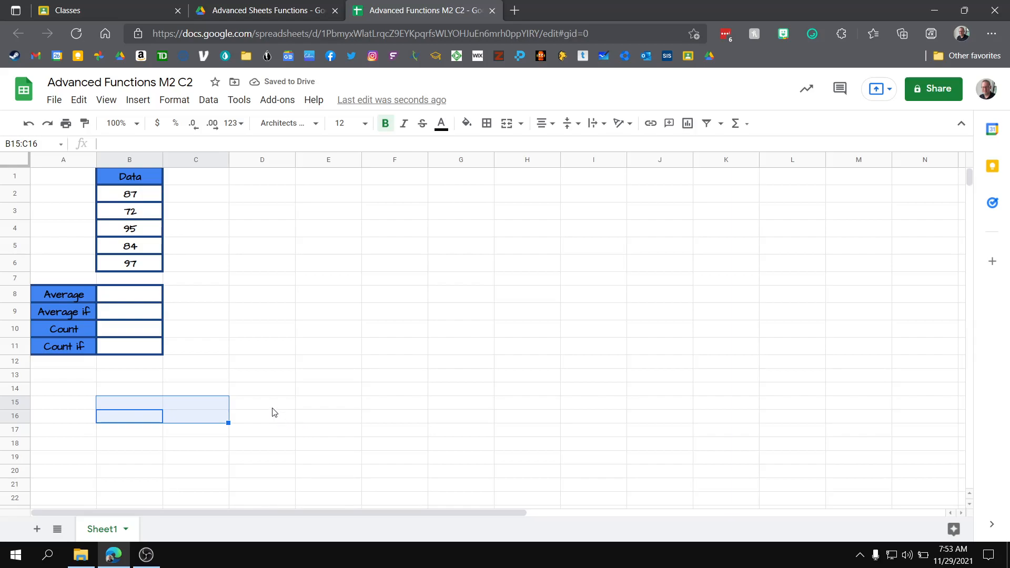
- Calculate the average of B2:B6 in cell B8 with the AVERAGE function and reject the suggested autofill
{"action": "left_click", "coordinate": [131, 301]}
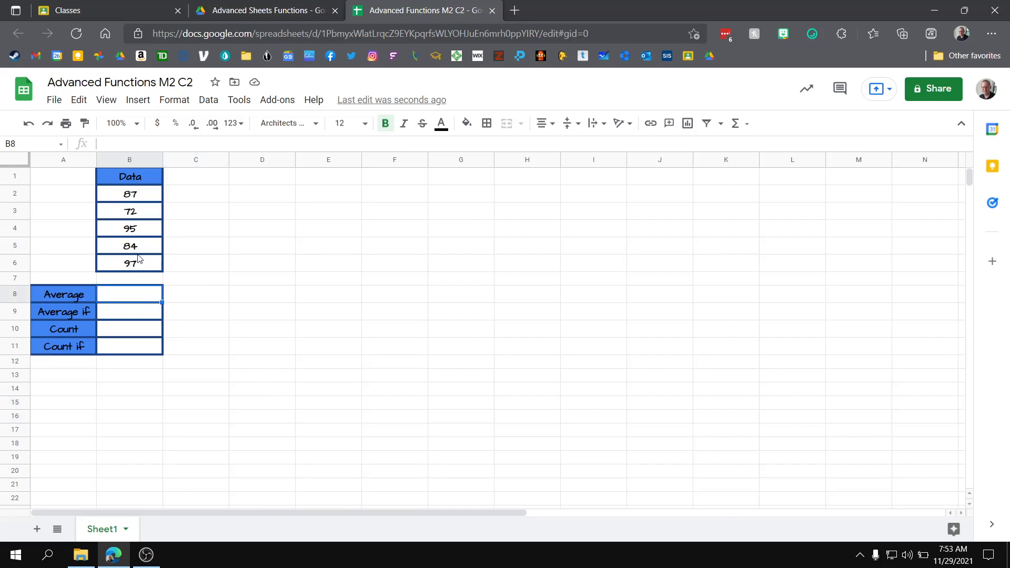
{"action": "type", "text": "=a"}
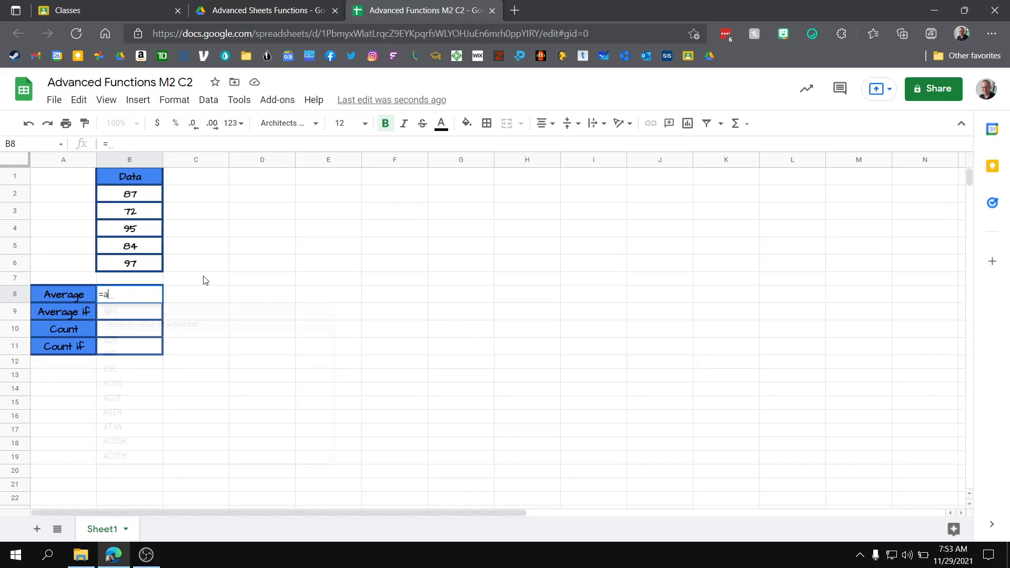
{"action": "type", "text": "verage"}
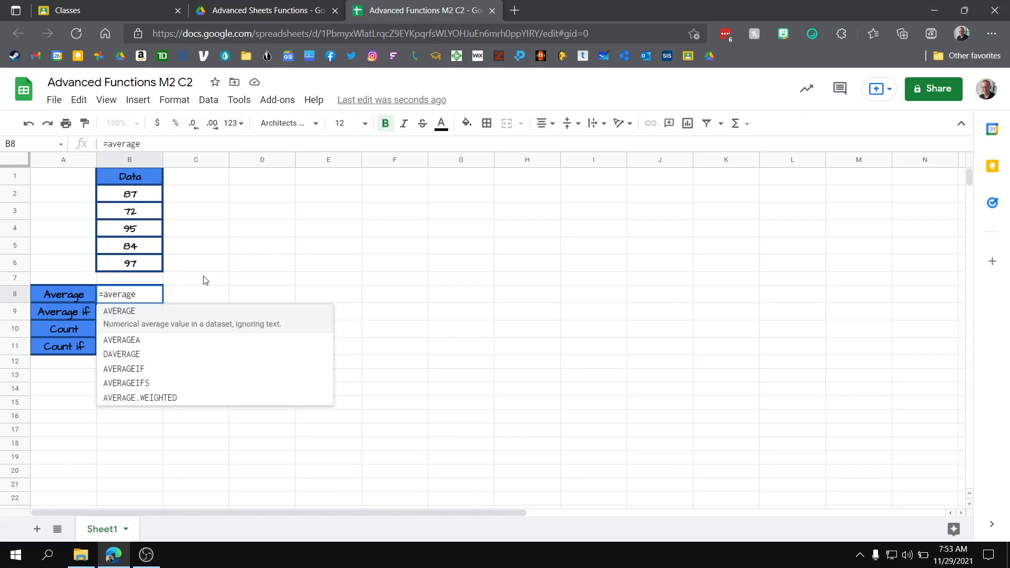
{"action": "type", "text": "("}
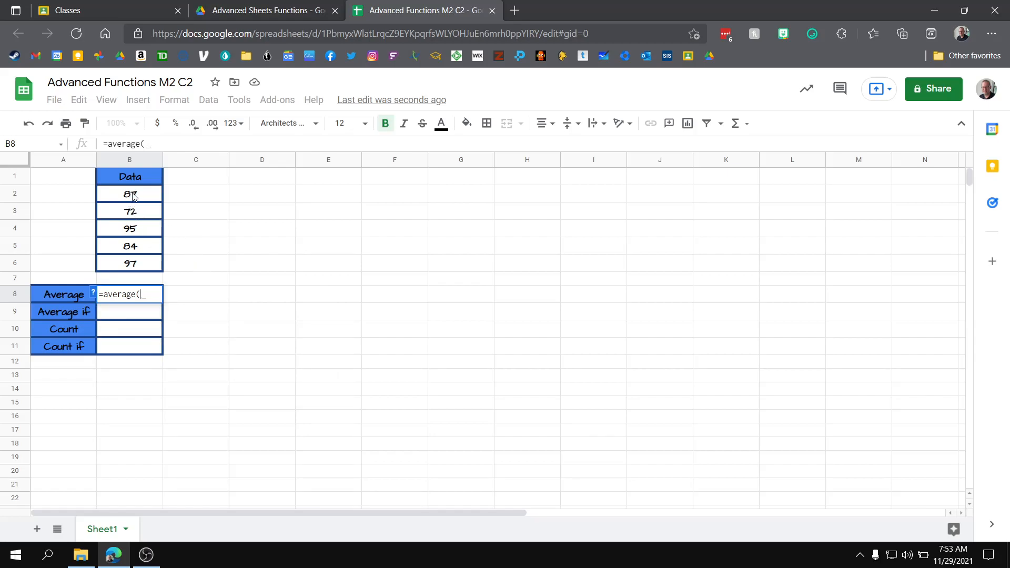
{"action": "left_click_drag", "start_coordinate": [133, 196], "coordinate": [135, 248]}
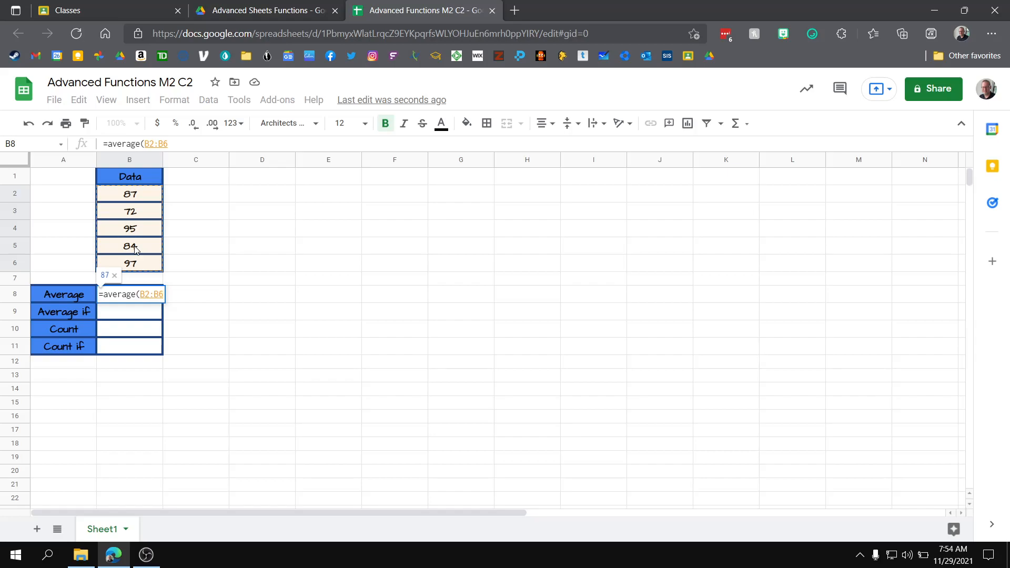
{"action": "type", "text": ")"}
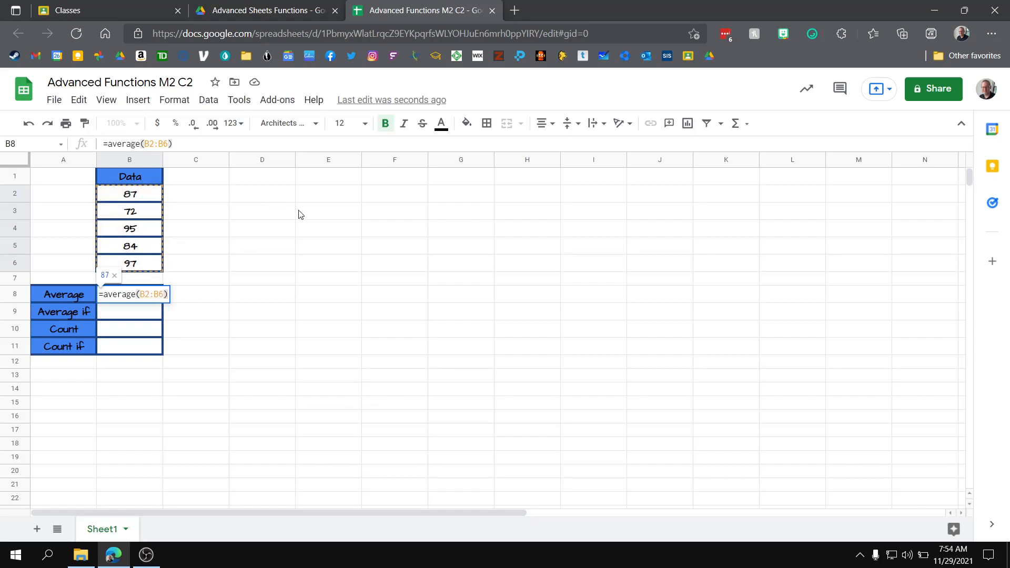
{"action": "key", "text": "Return"}
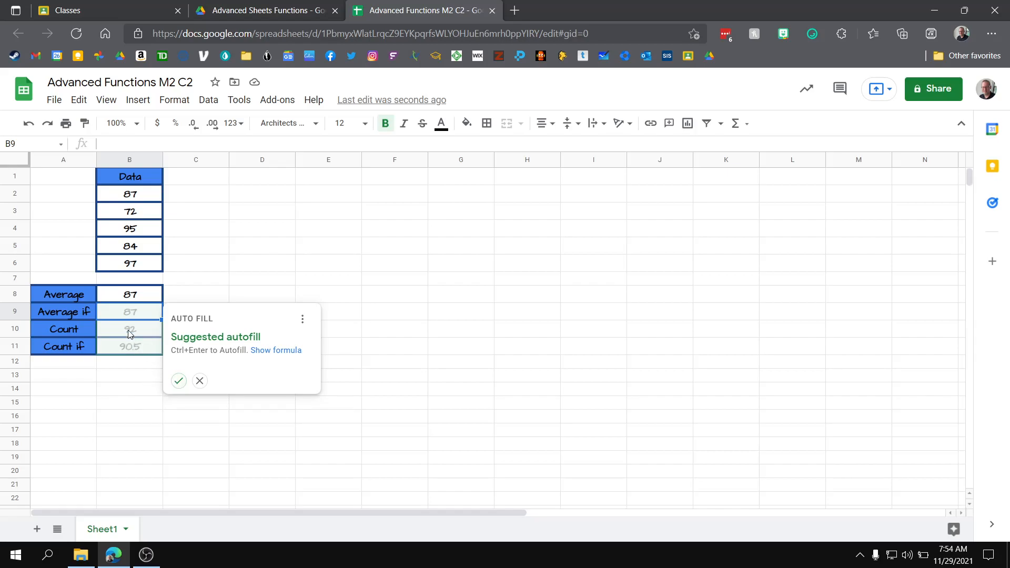
{"action": "left_click", "coordinate": [200, 382]}
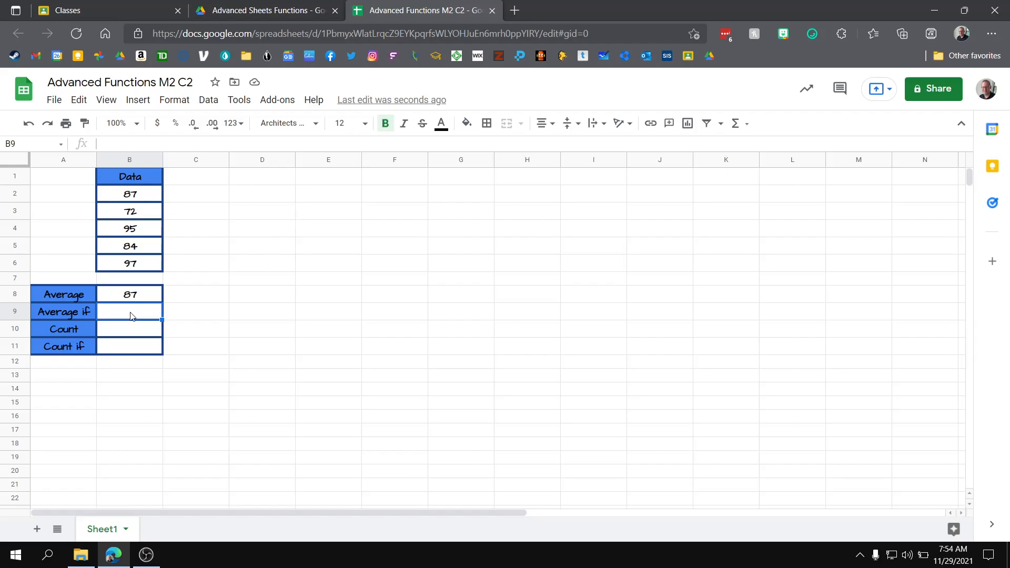
- Calculate in cell B9 the average of only the values above 80 in B2:B6, using AVERAGEIF with the criterion ">80"
{"action": "type", "text": "=averag"}
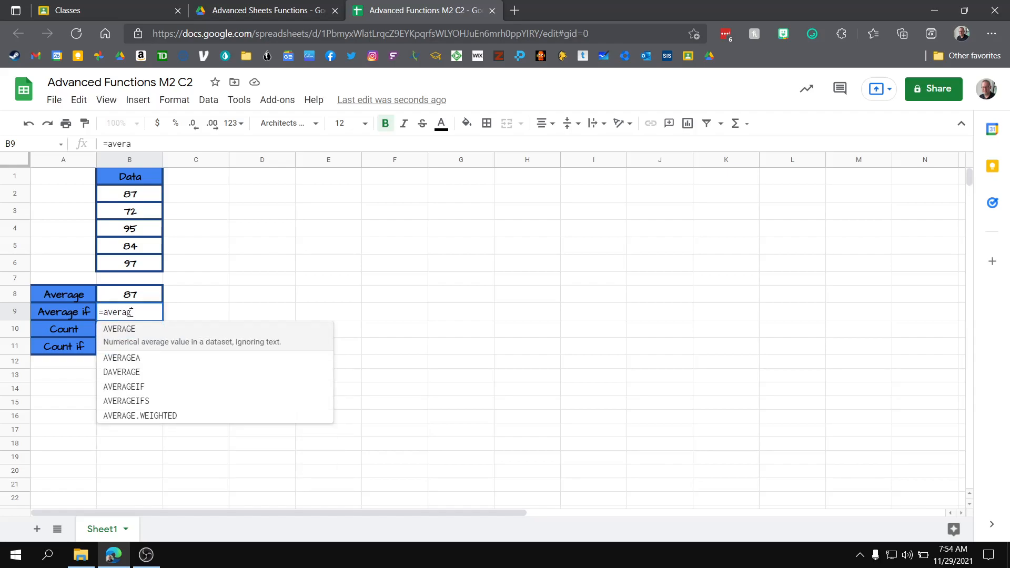
{"action": "type", "text": "eif"}
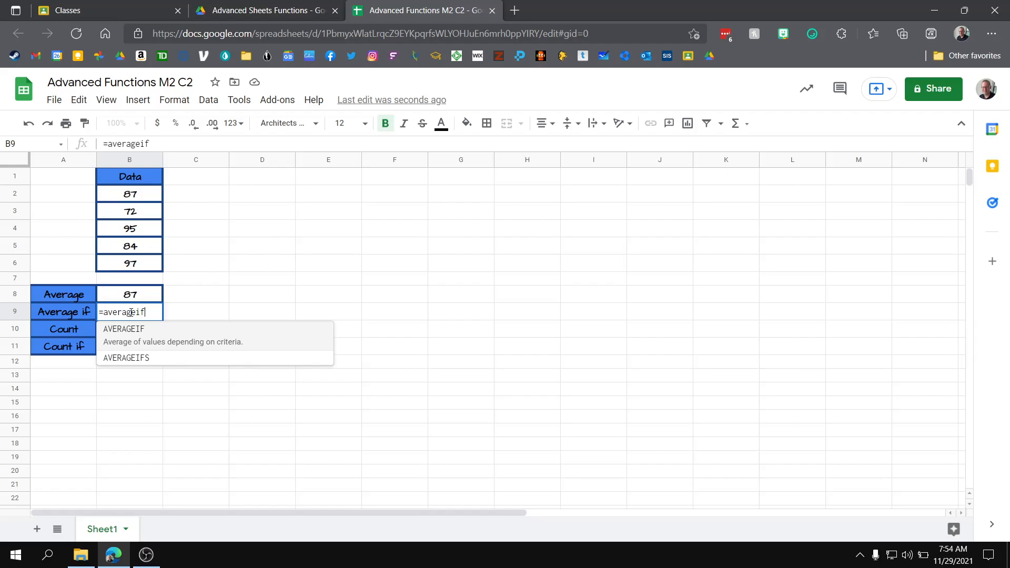
{"action": "left_click", "coordinate": [138, 339]}
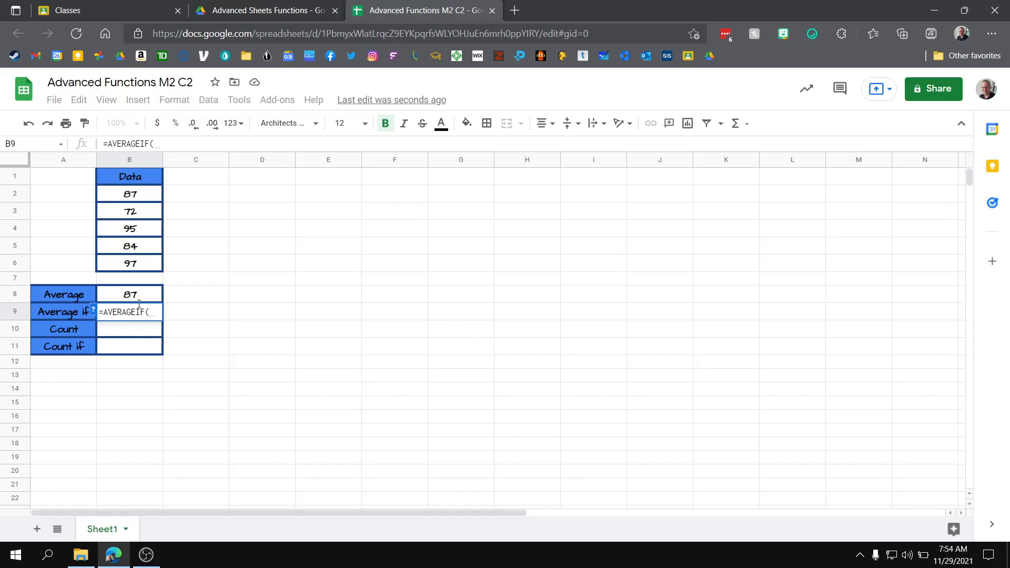
{"action": "left_click_drag", "start_coordinate": [132, 193], "coordinate": [136, 264]}
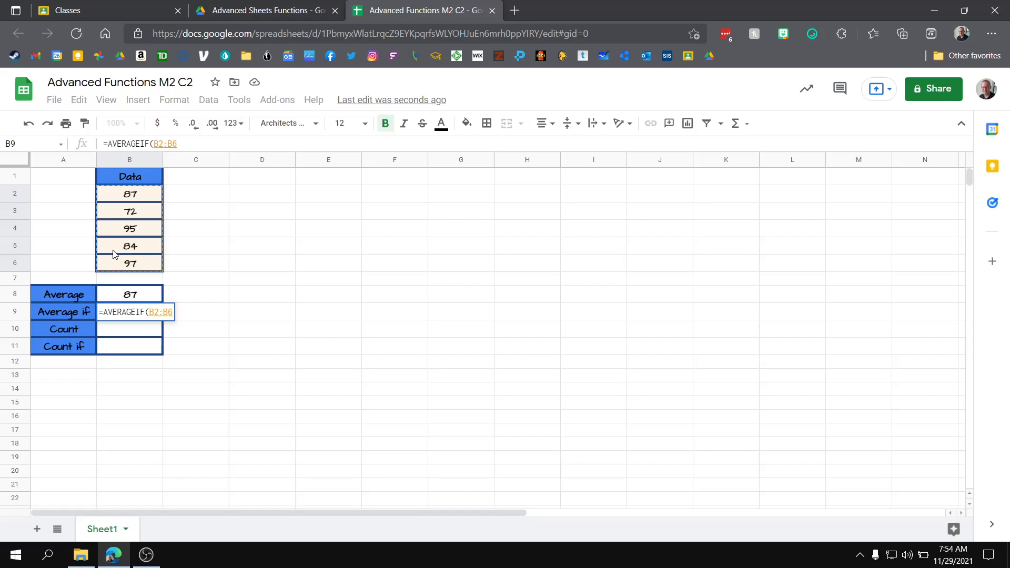
{"action": "type", "text": ","}
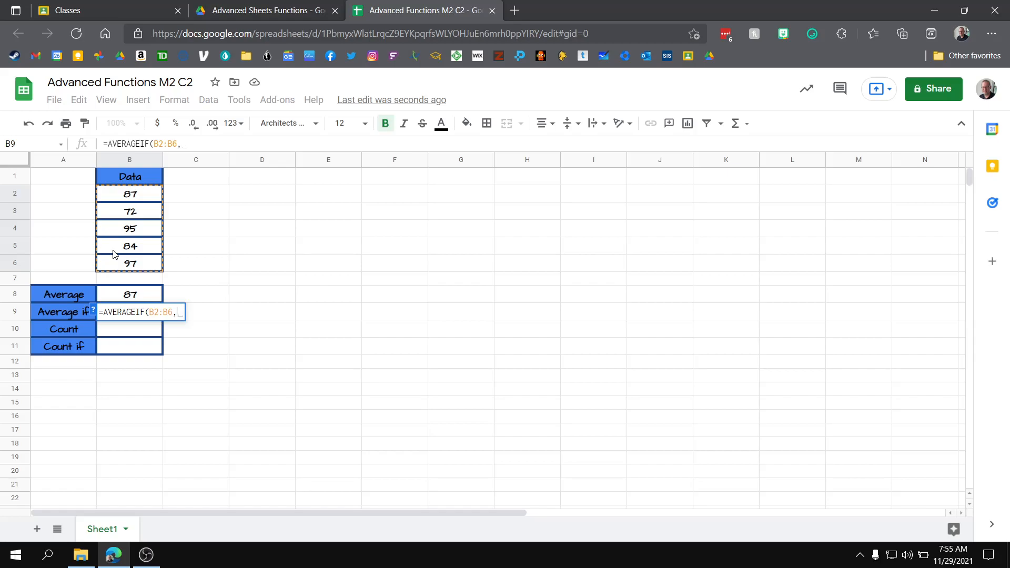
{"action": "type", "text": "\""}
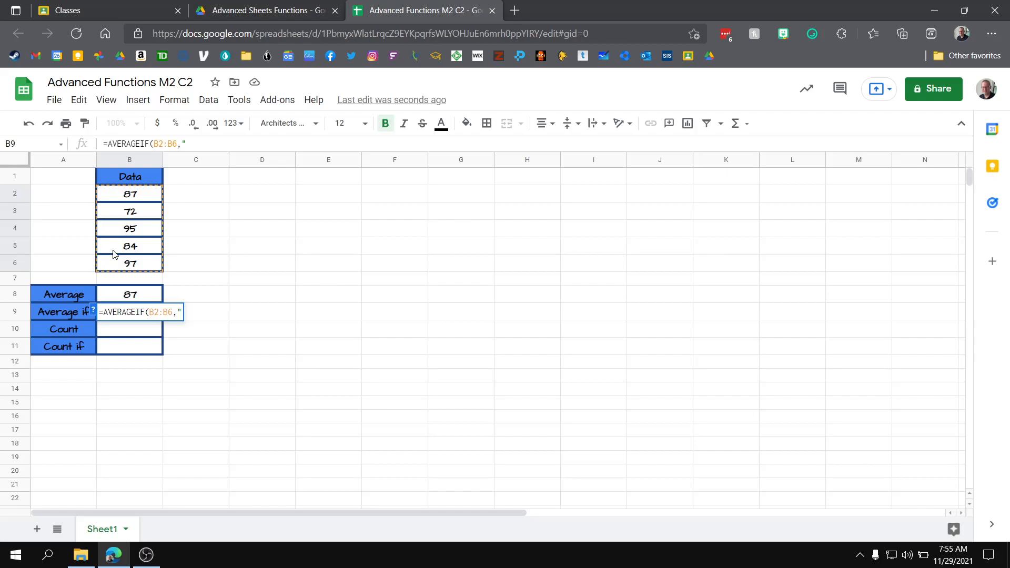
{"action": "type", "text": ">80\""}
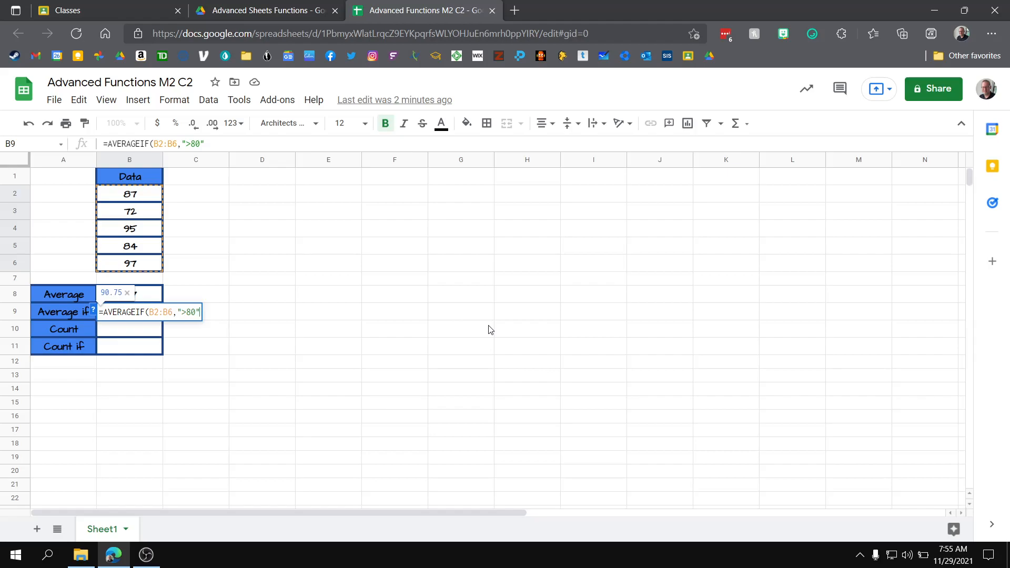
{"action": "key", "text": "Return"}
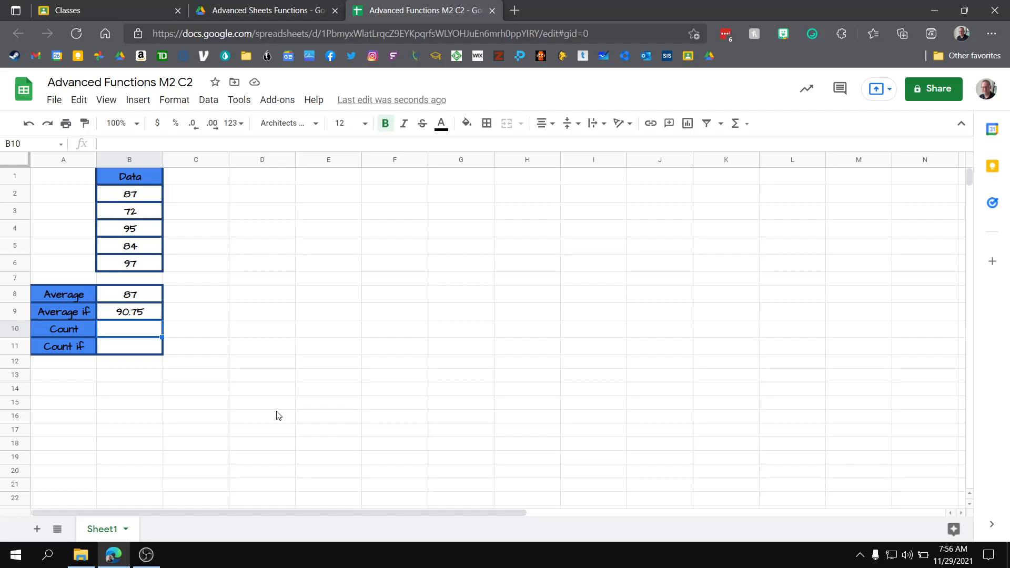
- Count the numeric values of B2:B6 in cell B10 with the COUNT function
{"action": "type", "text": "=c"}
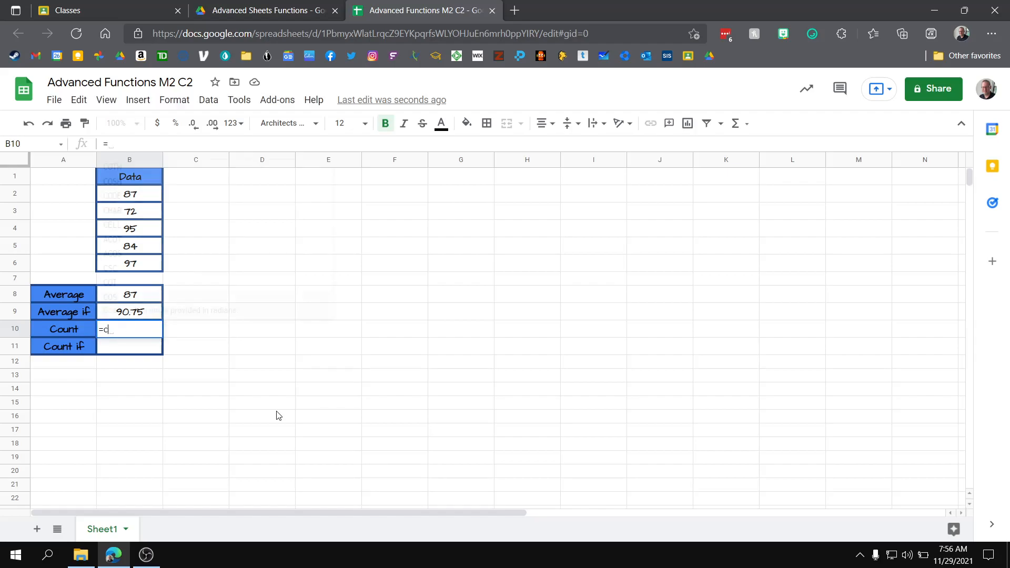
{"action": "type", "text": "oun"}
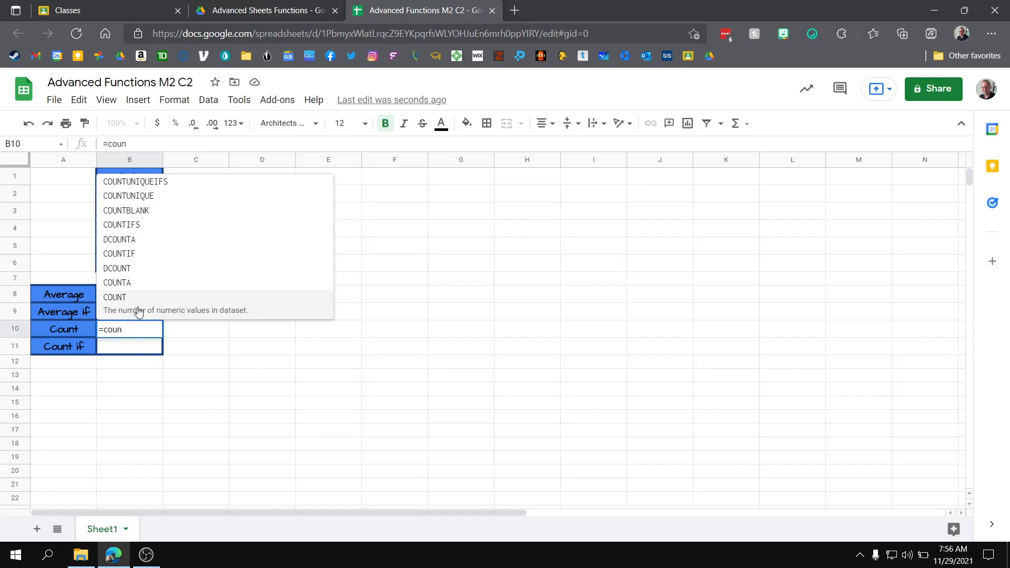
{"action": "left_click", "coordinate": [168, 311]}
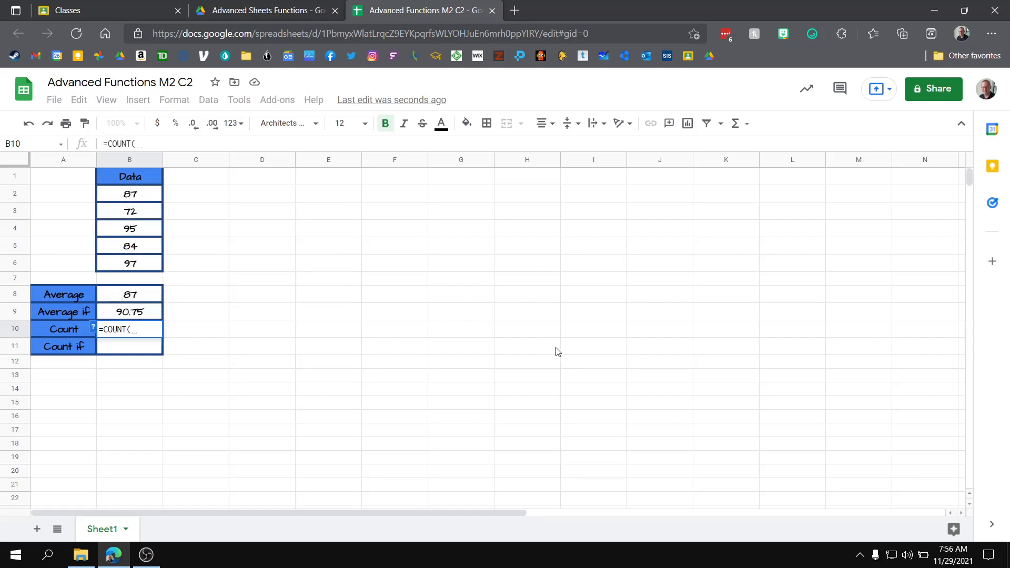
{"action": "left_click_drag", "start_coordinate": [125, 194], "coordinate": [125, 264]}
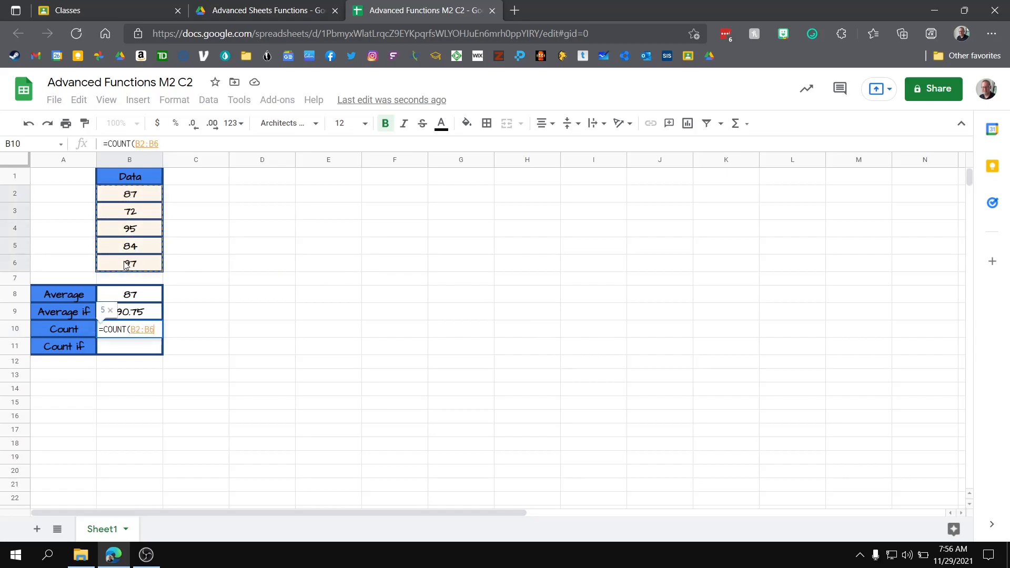
{"action": "type", "text": ")"}
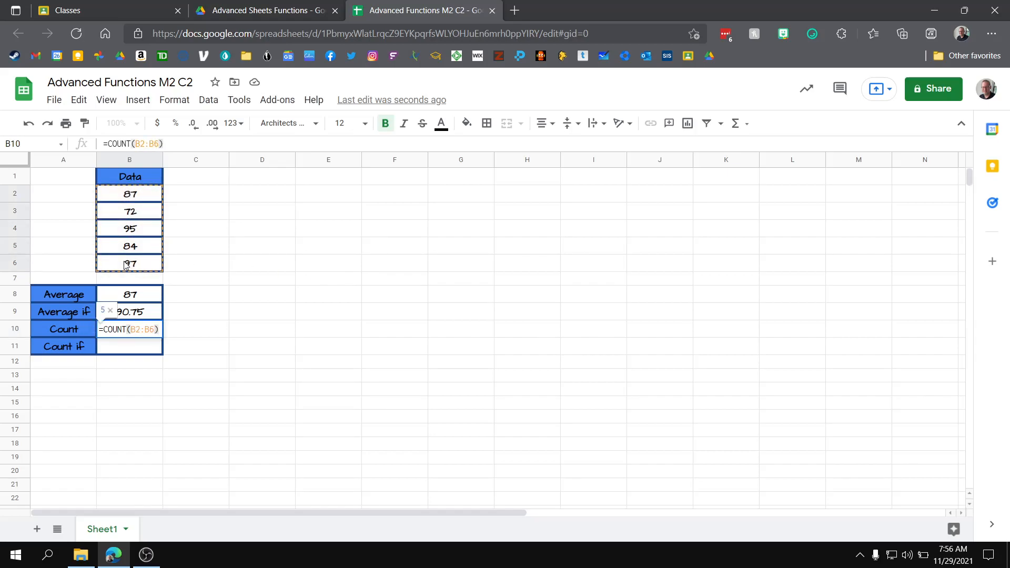
{"action": "key", "text": "Return"}
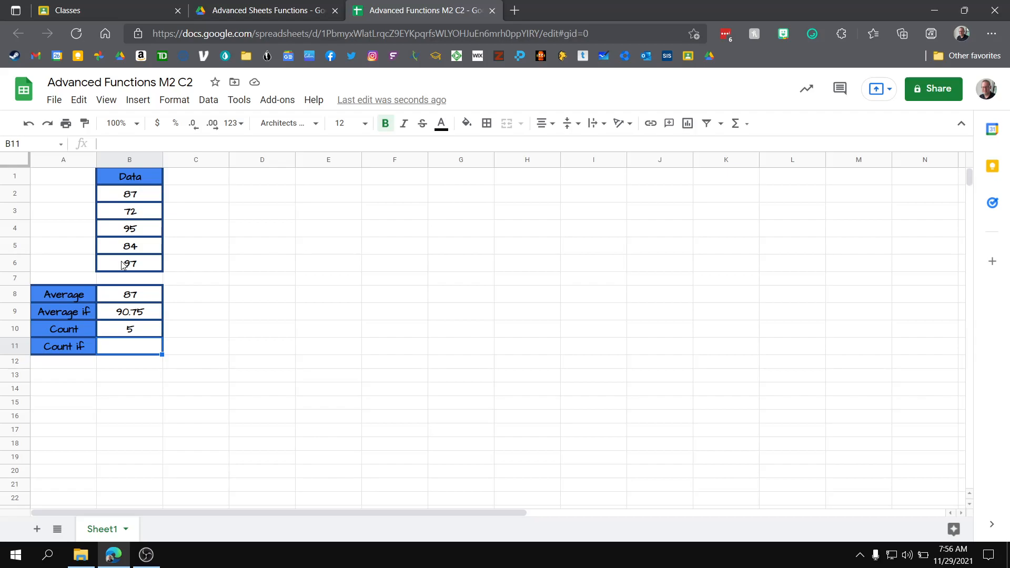
- Count in cell B11 only the values above 80 in B2:B6, using COUNTIF with the criterion ">80"
{"action": "type", "text": "="}
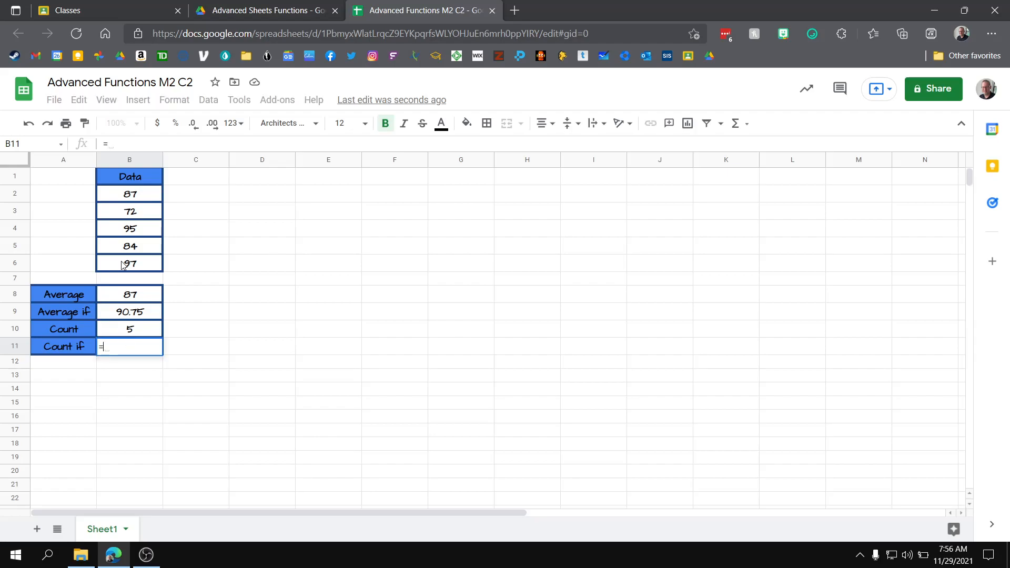
{"action": "type", "text": "cou"}
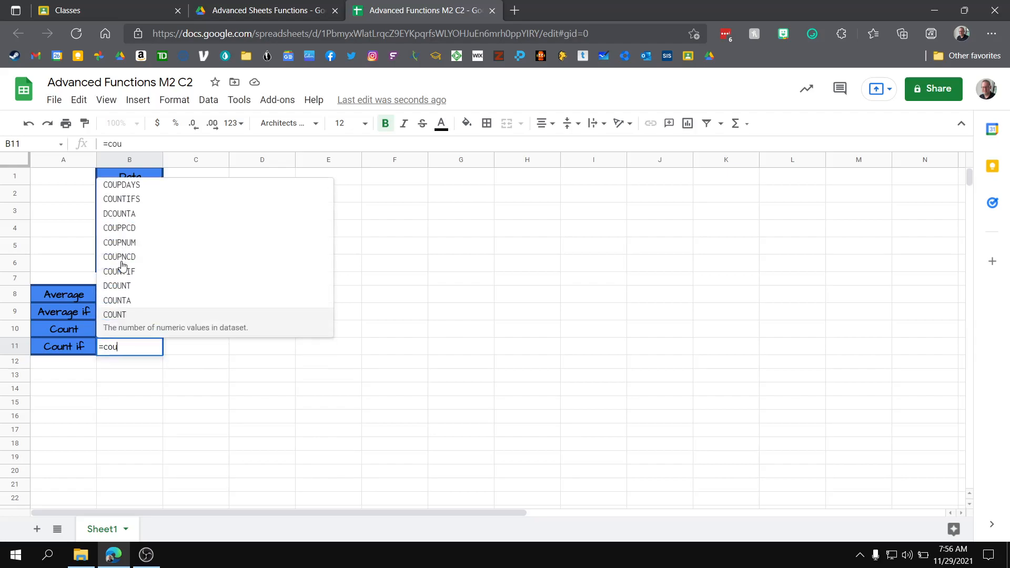
{"action": "type", "text": "ntif"}
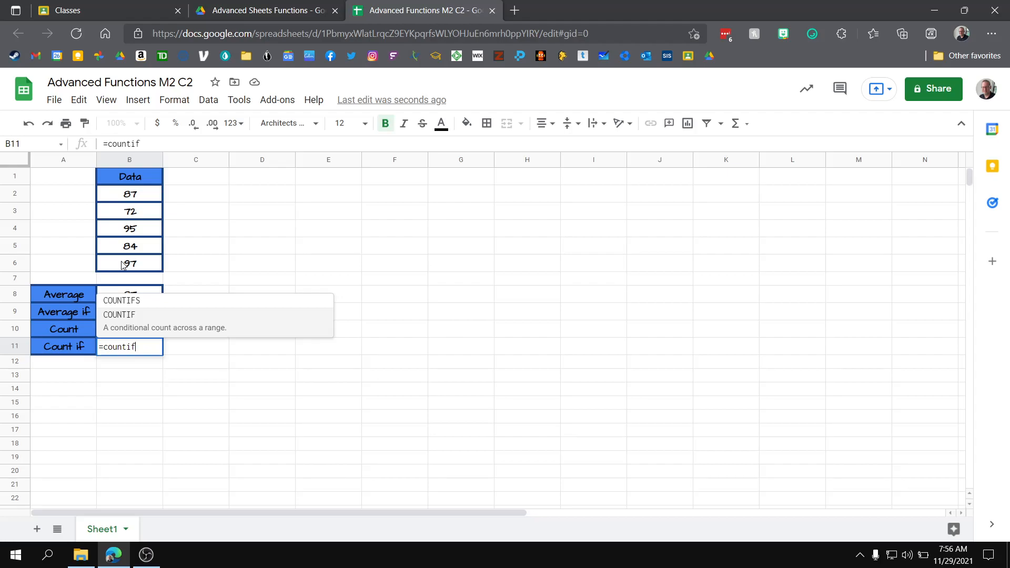
{"action": "left_click", "coordinate": [138, 329]}
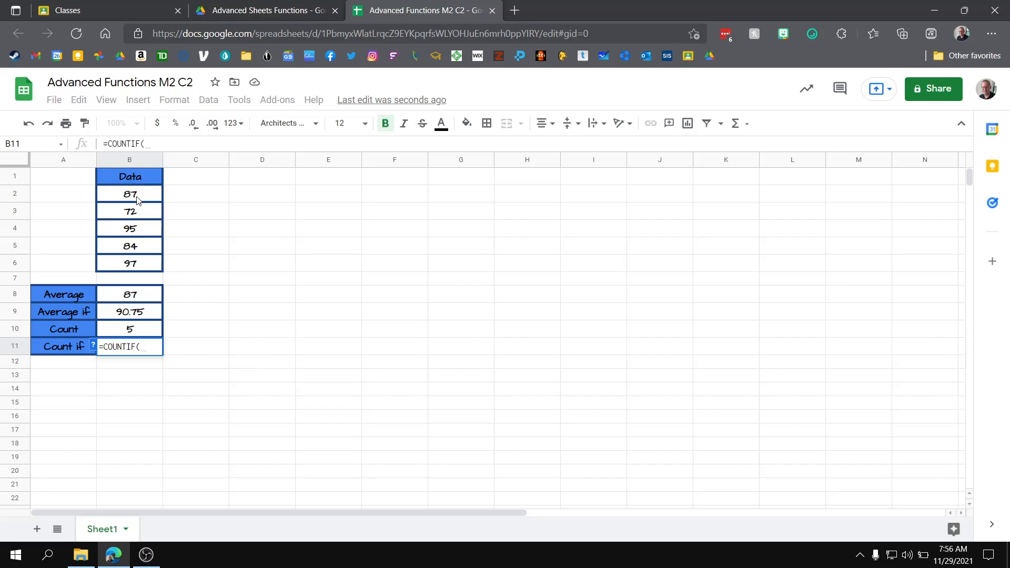
{"action": "left_click_drag", "start_coordinate": [137, 199], "coordinate": [141, 269]}
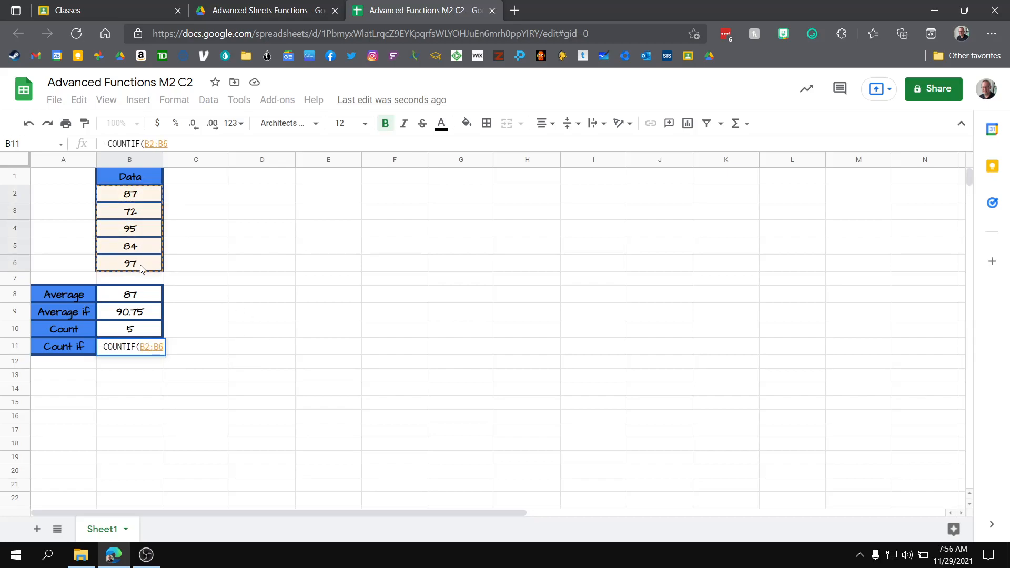
{"action": "type", "text": ","}
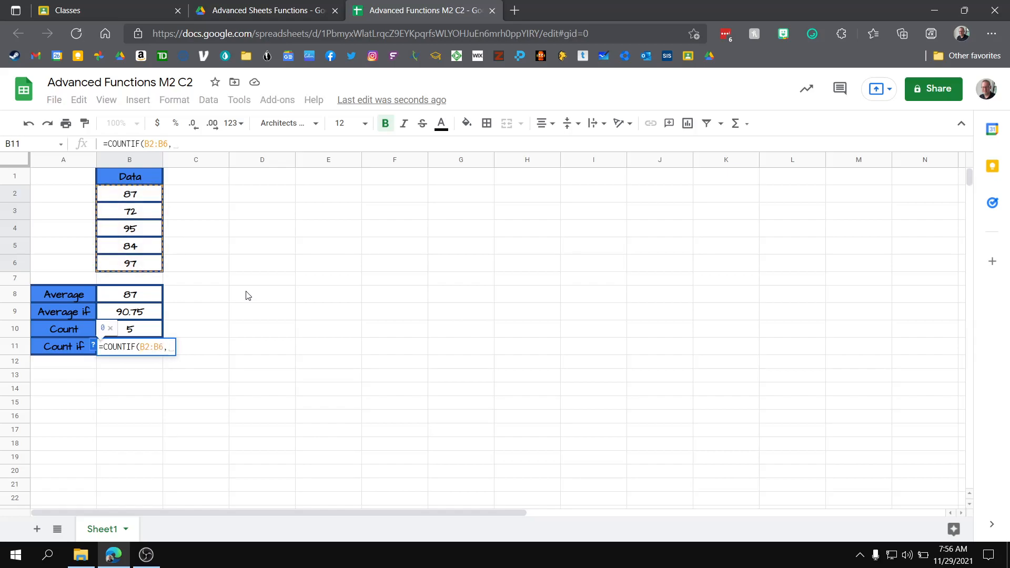
{"action": "type", "text": "\""}
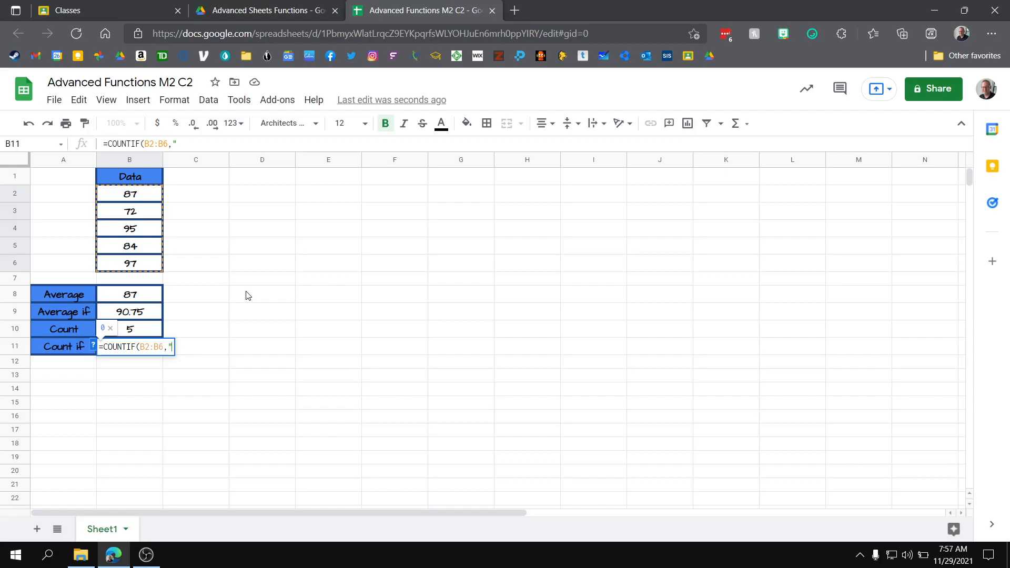
{"action": "type", "text": ">80)"}
{"action": "key", "text": "BackSpace"}
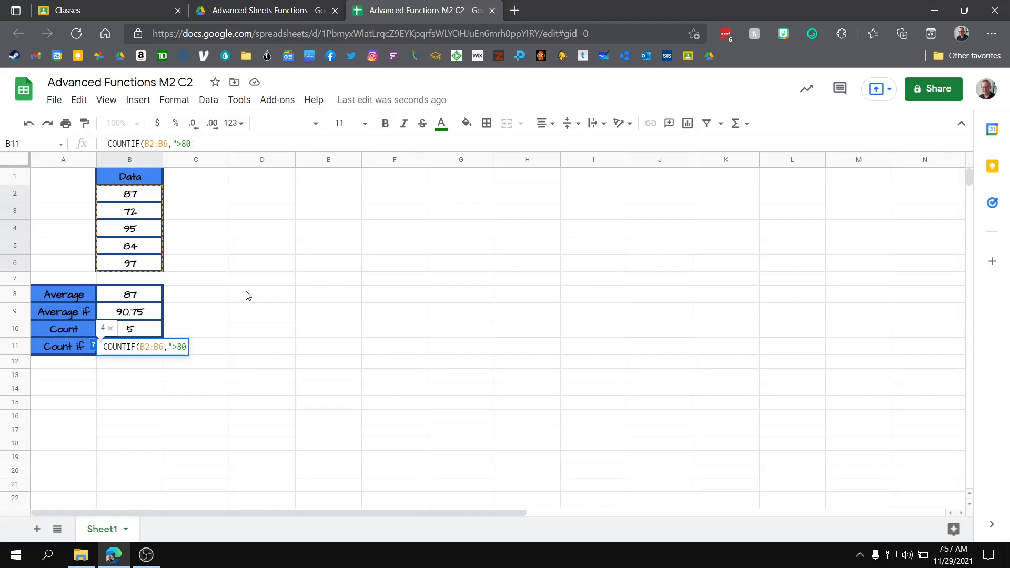
{"action": "type", "text": "\""}
{"action": "type", "text": ")"}
{"action": "key", "text": "Return"}
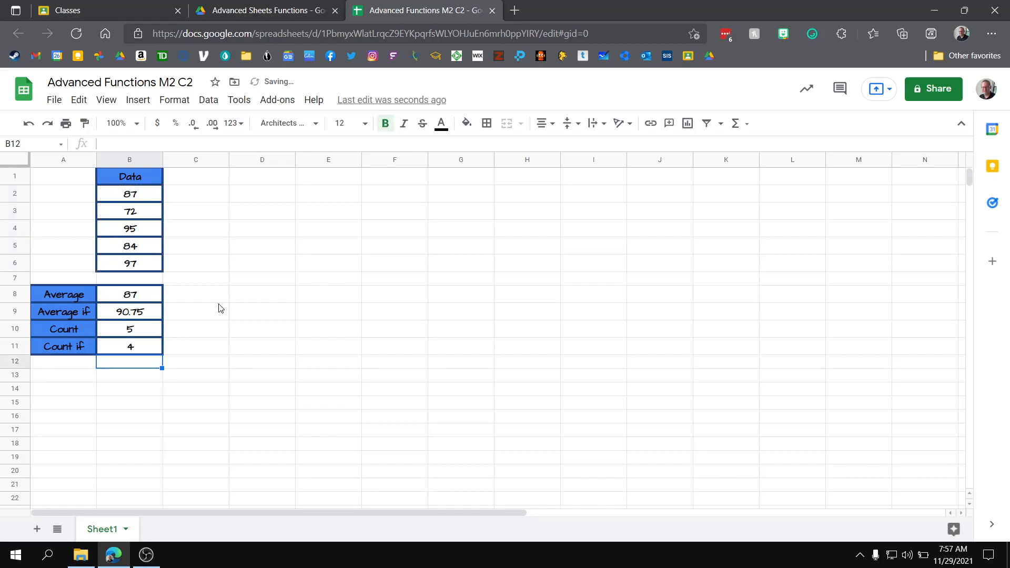
{"action": "key", "text": "Up"}
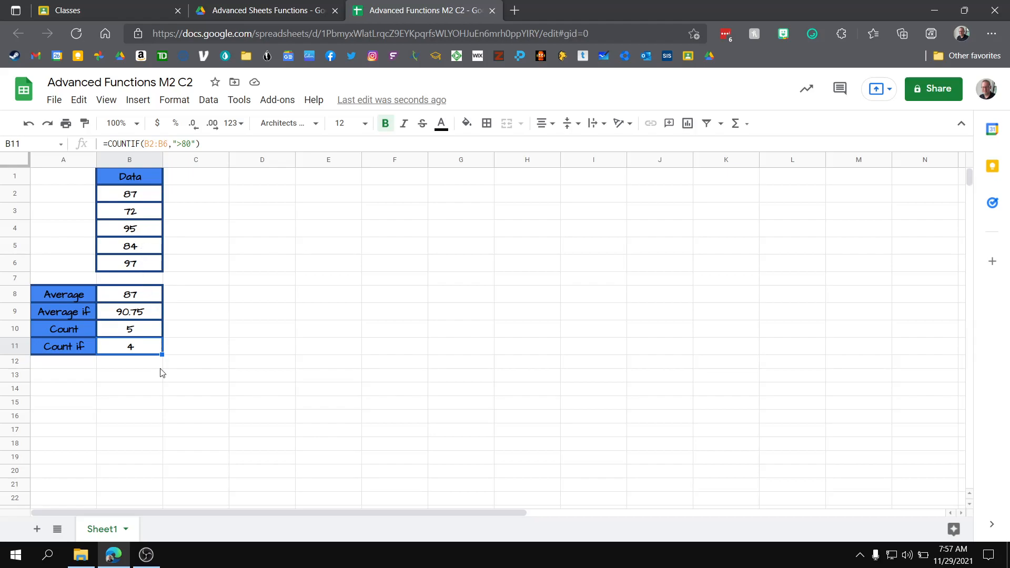
{"action": "left_click", "coordinate": [147, 391]}
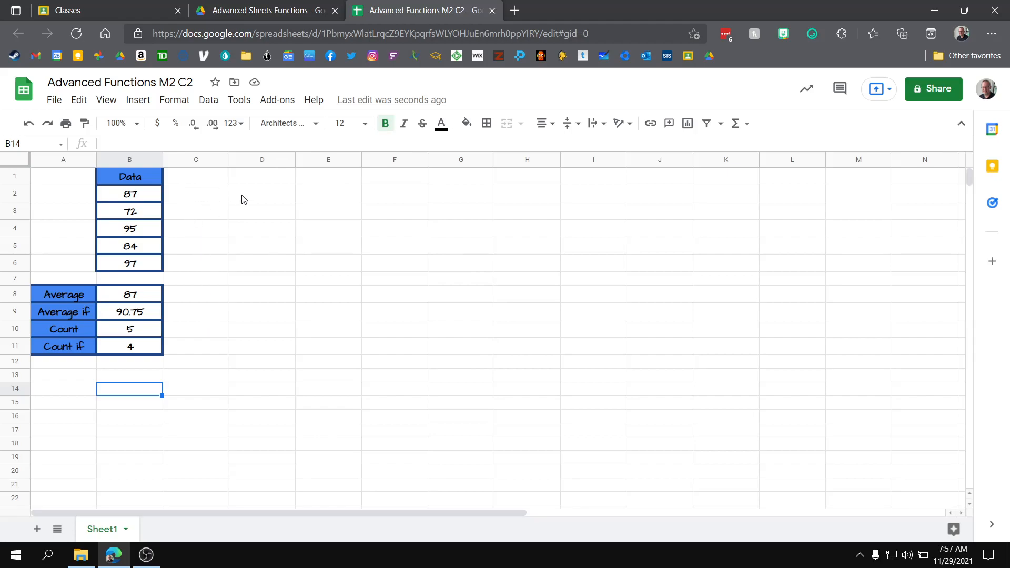
- Apply all borders to cells D1:E2 and fill D1:D2 with the same standard blue as the other labels
{"action": "left_click_drag", "start_coordinate": [257, 180], "coordinate": [339, 193]}
{"action": "left_click", "coordinate": [488, 124]}
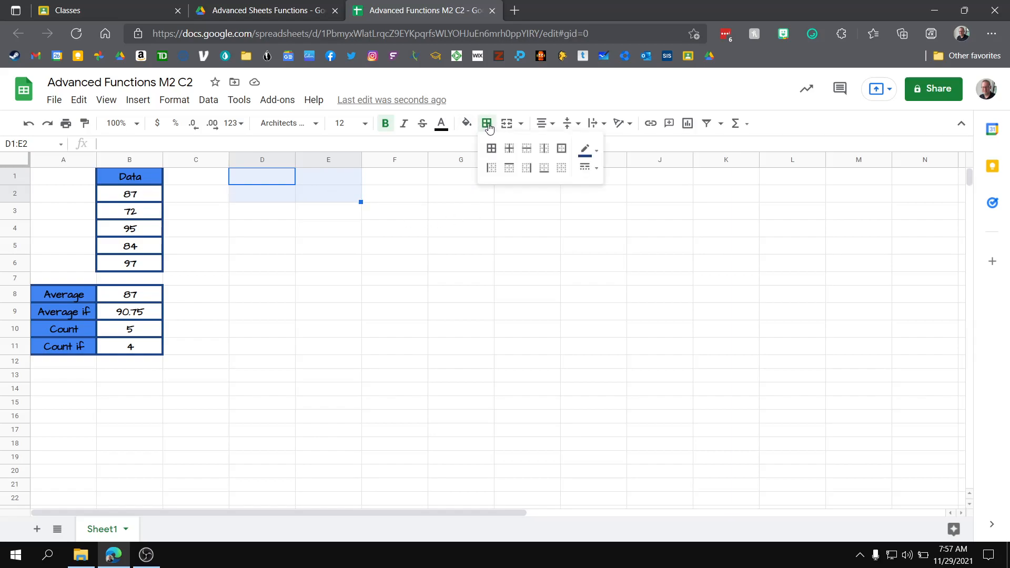
{"action": "left_click", "coordinate": [490, 150]}
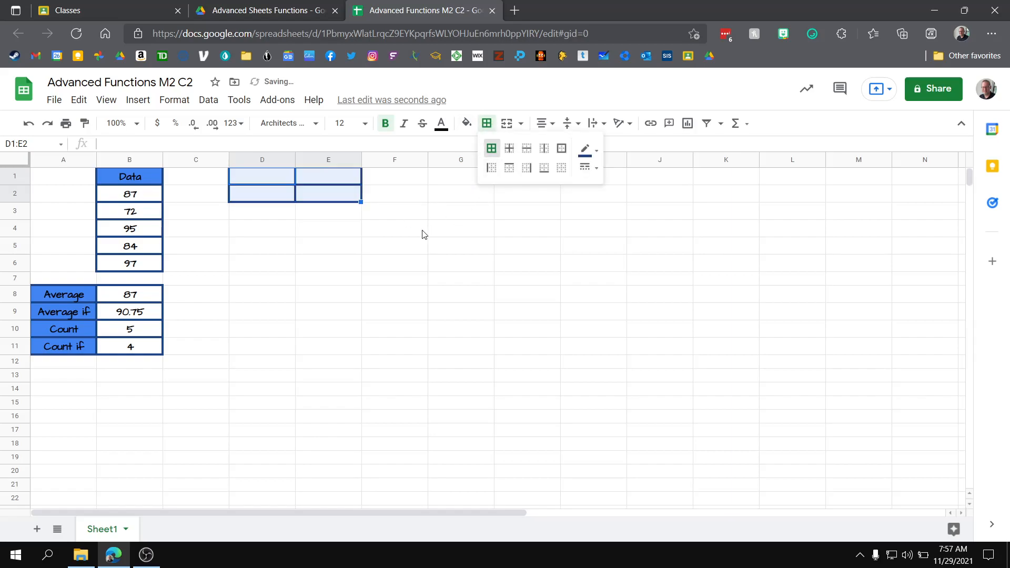
{"action": "left_click", "coordinate": [291, 230]}
{"action": "left_click_drag", "start_coordinate": [269, 183], "coordinate": [277, 199]}
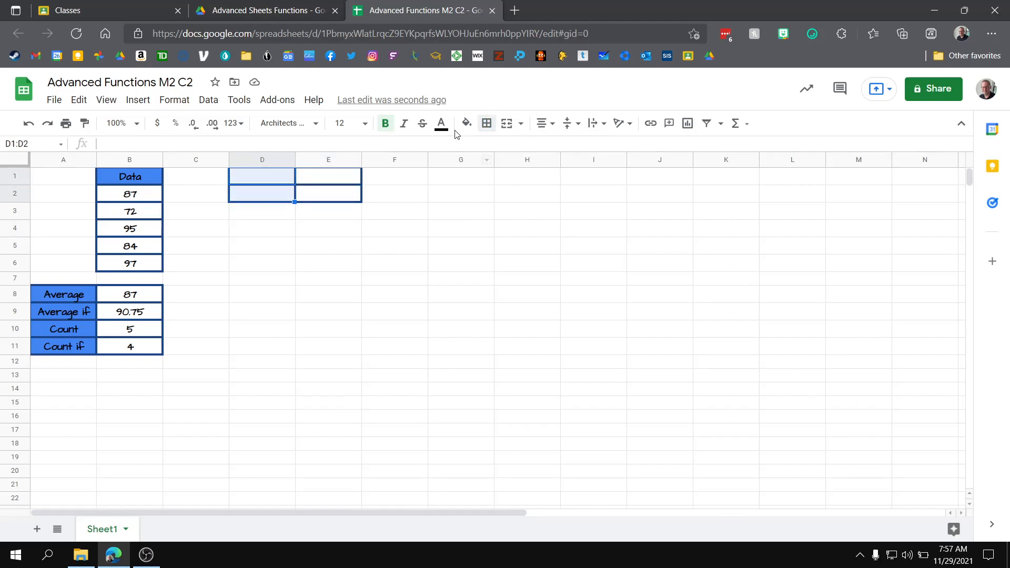
{"action": "left_click", "coordinate": [466, 125]}
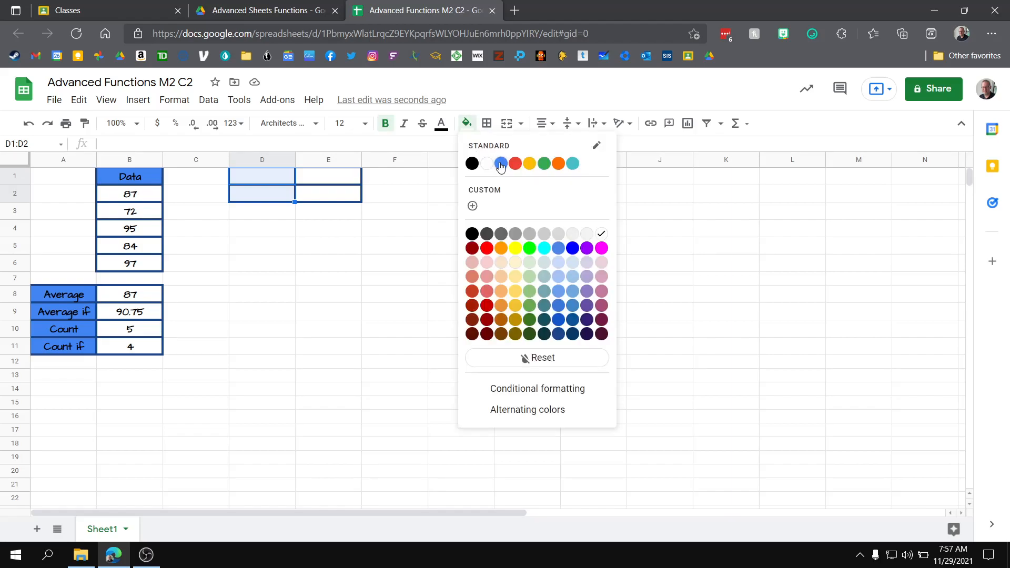
{"action": "left_click", "coordinate": [500, 164]}
{"action": "left_click", "coordinate": [311, 274]}
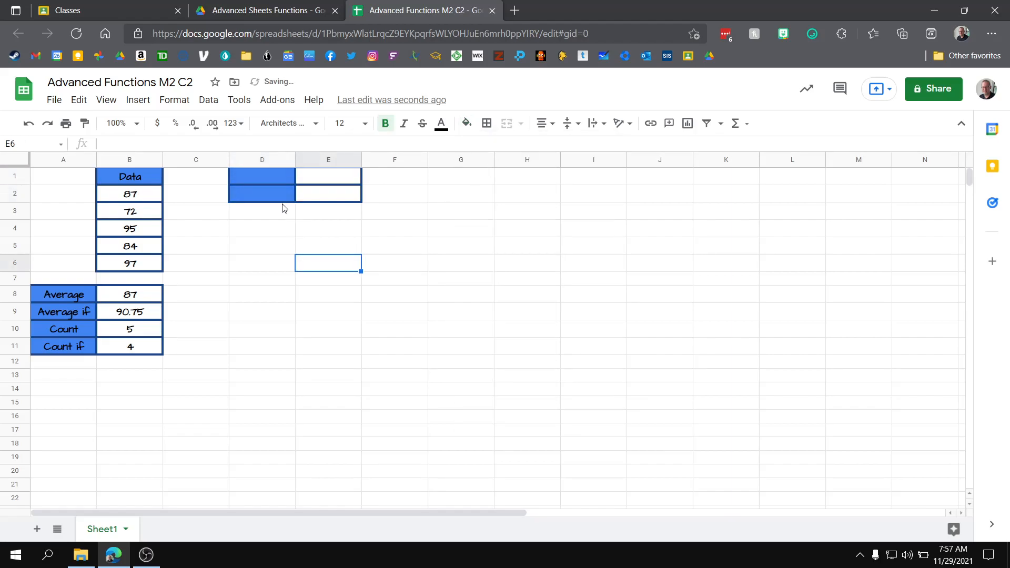
- Enter the labels Today in cell D1 and Birth Date in cell D2
{"action": "left_click", "coordinate": [269, 178]}
{"action": "type", "text": "Today"}
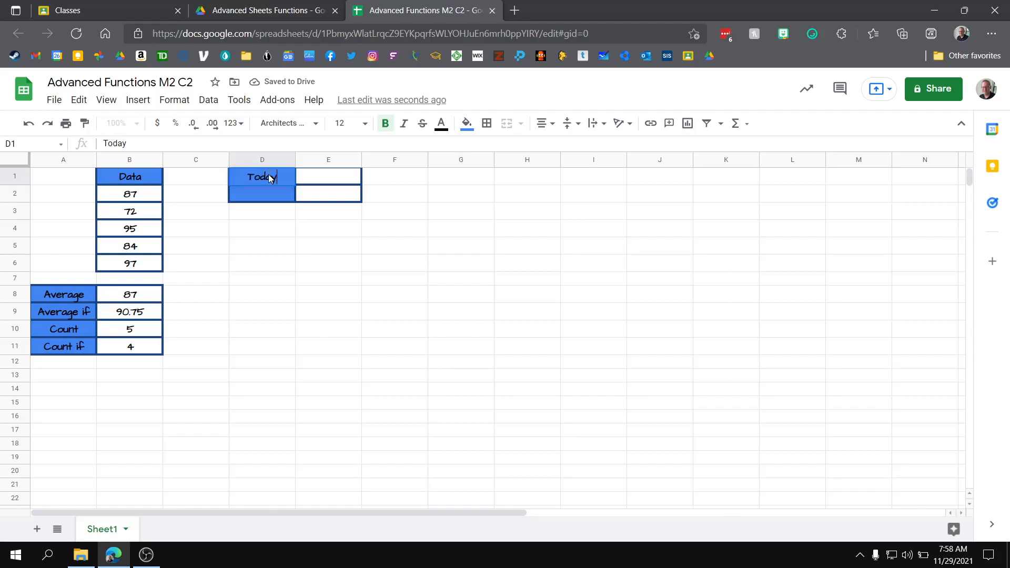
{"action": "key", "text": "Return"}
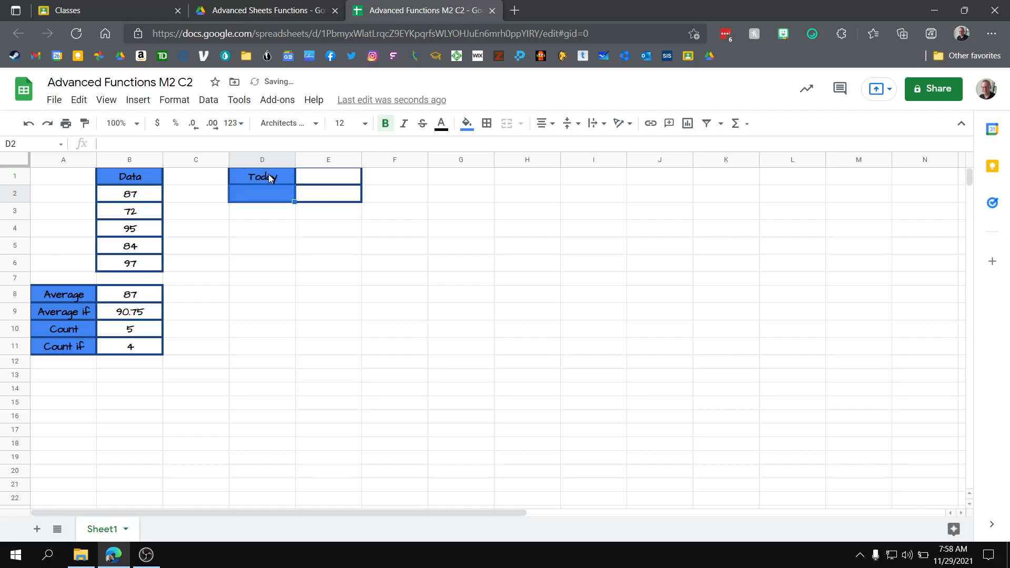
{"action": "type", "text": "Birth Date"}
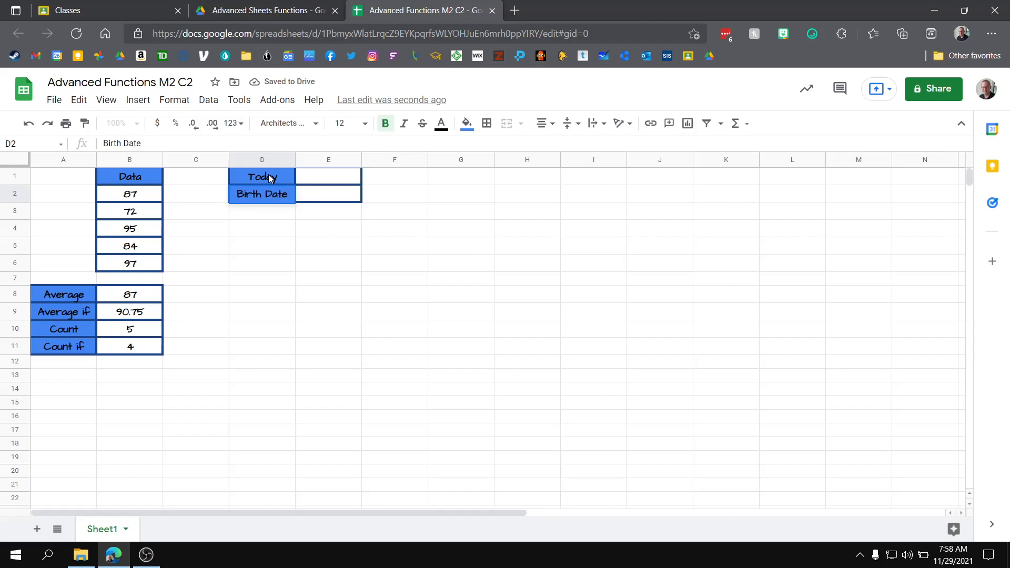
{"action": "key", "text": "Return"}
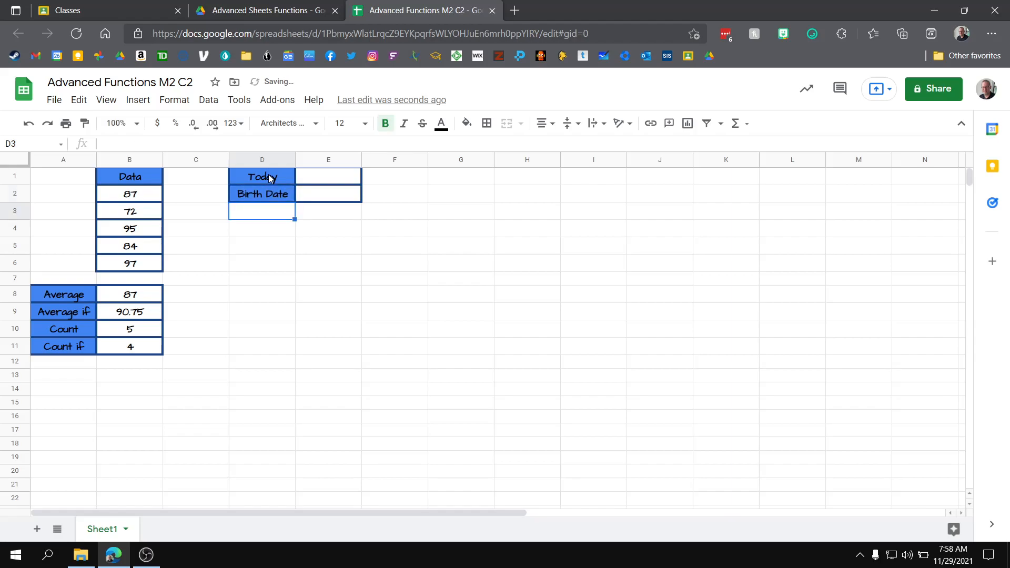
- Replace the label in cell D2 with New Year's Eve and widen column D to fit it
{"action": "left_click", "coordinate": [269, 195]}
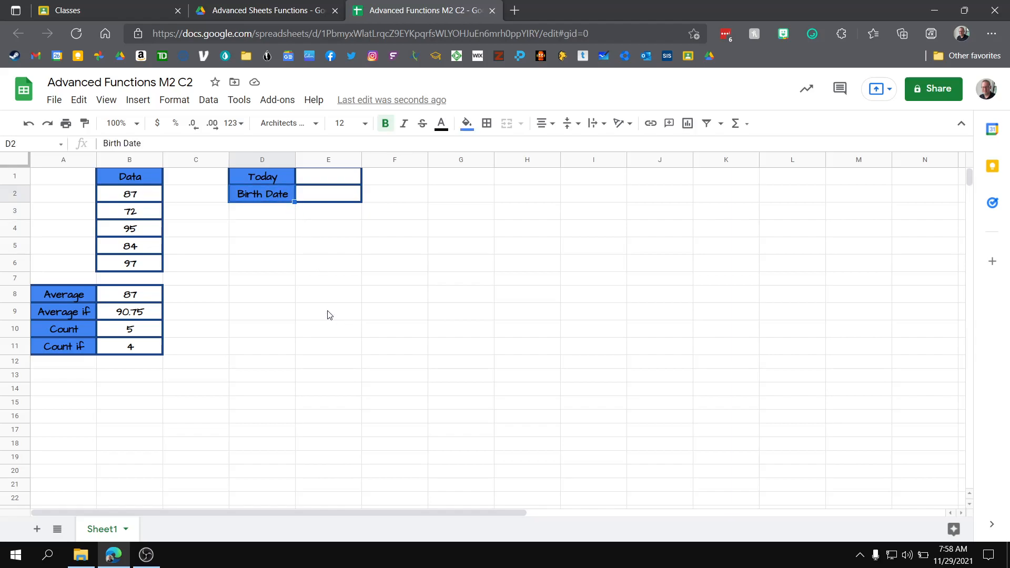
{"action": "type", "text": "New "}
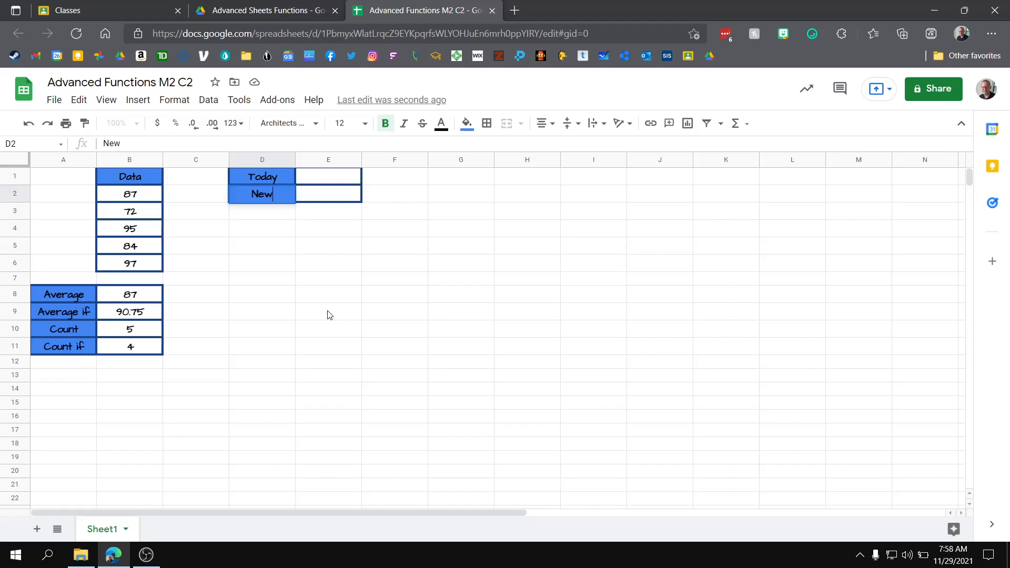
{"action": "type", "text": "Year's Eve"}
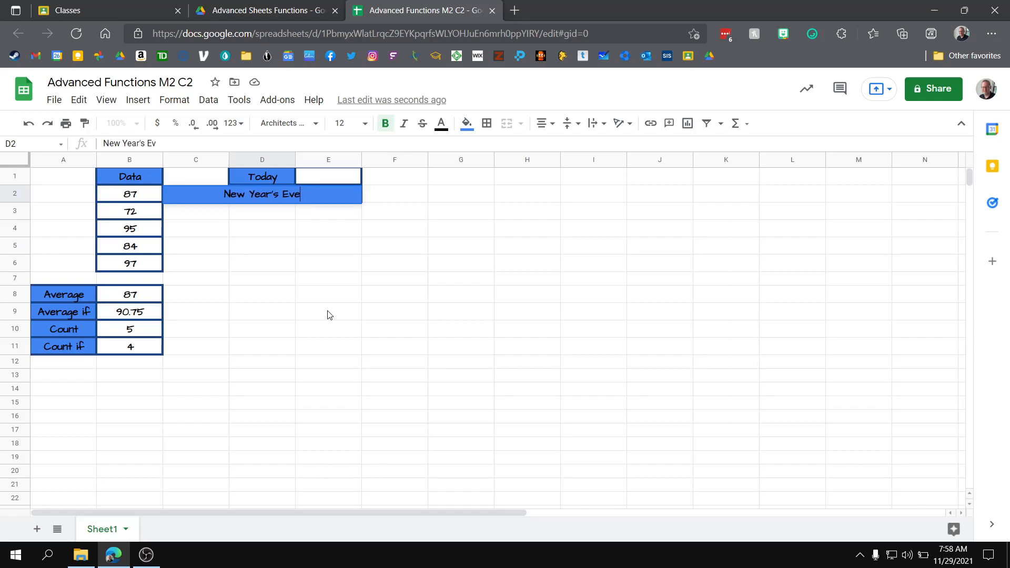
{"action": "key", "text": "Return"}
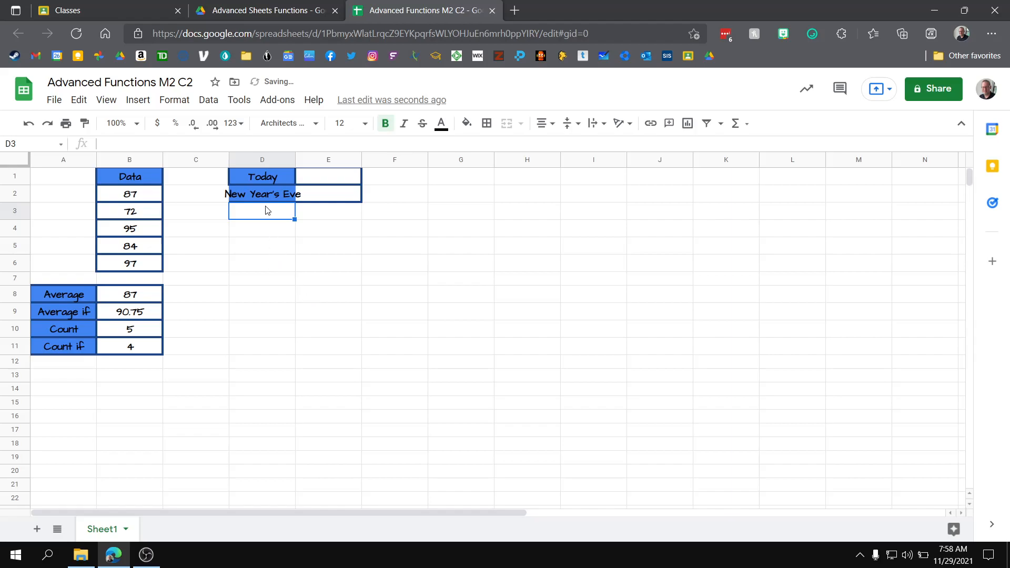
{"action": "left_click_drag", "start_coordinate": [298, 160], "coordinate": [318, 161]}
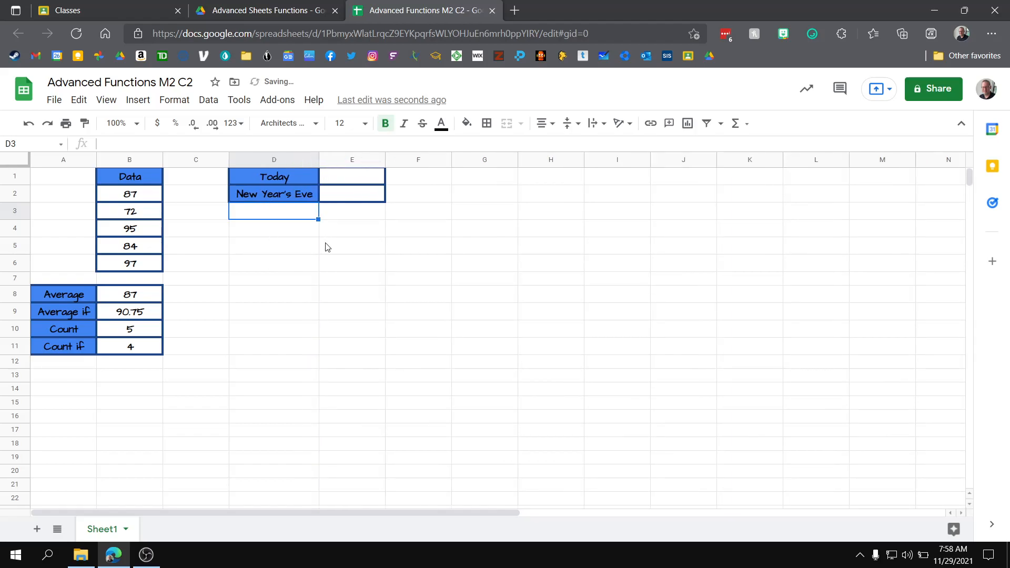
- Change the label in cell D2 to Birthday
{"action": "left_click", "coordinate": [293, 199]}
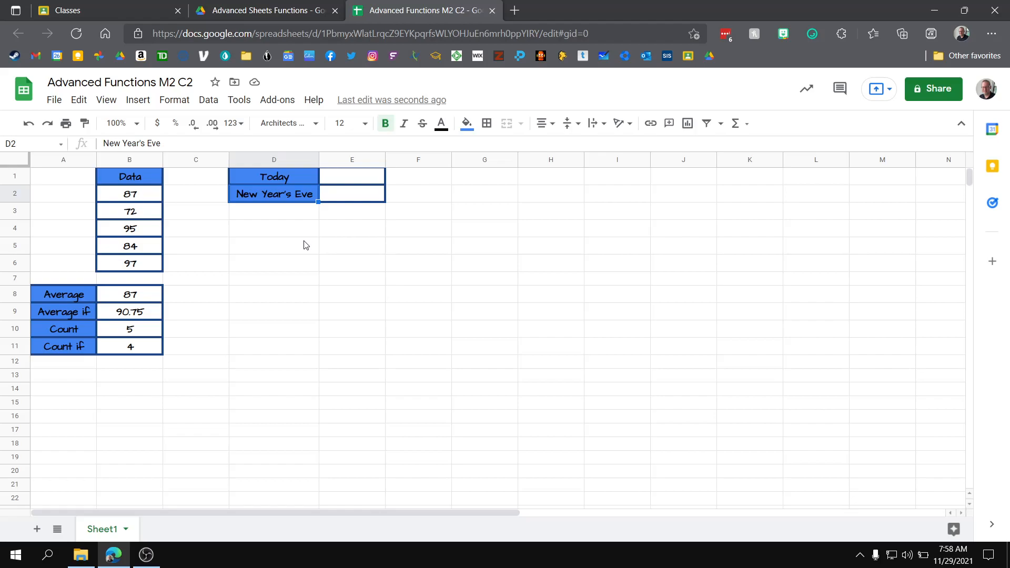
{"action": "type", "text": "Birthday"}
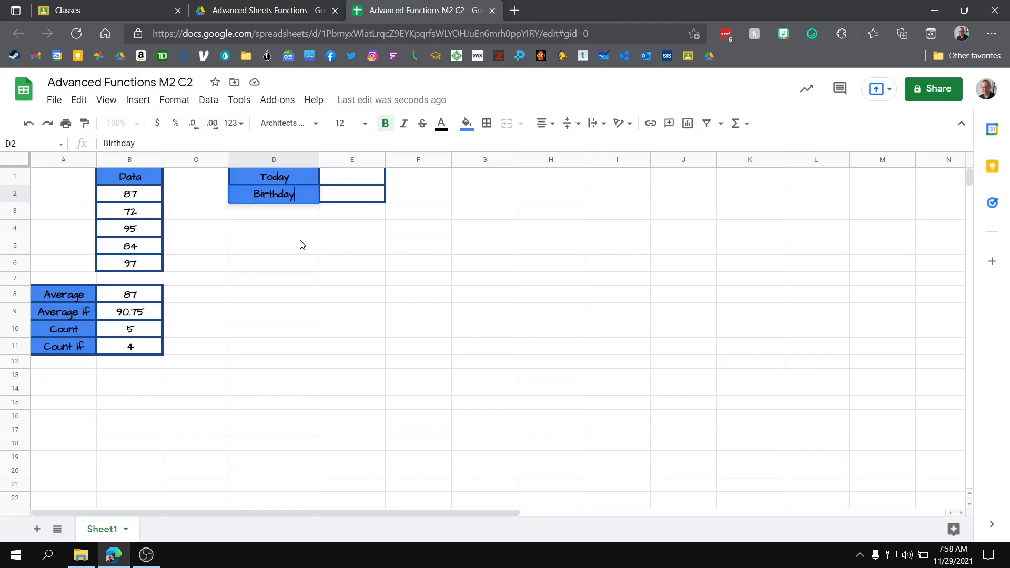
{"action": "key", "text": "Return"}
{"action": "left_click", "coordinate": [344, 267]}
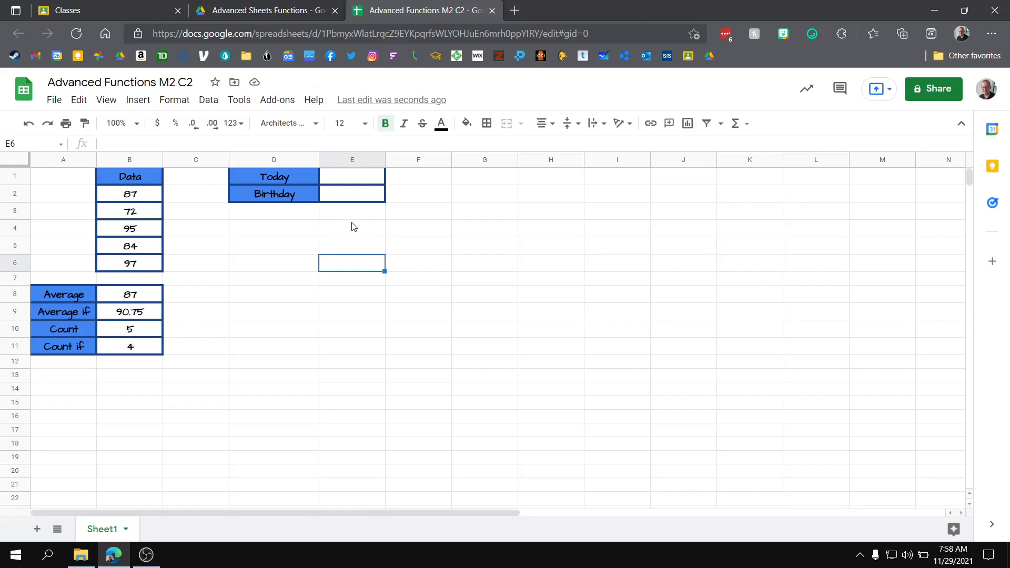
- Insert the current date in cell E1 with the TODAY function and reject the suggested autofill
{"action": "left_click", "coordinate": [348, 182]}
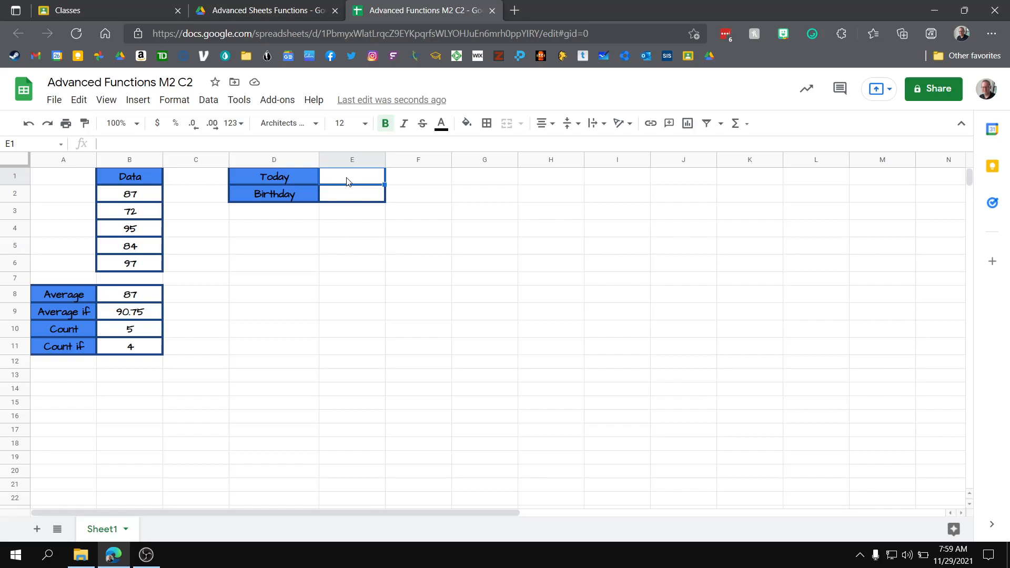
{"action": "type", "text": "="}
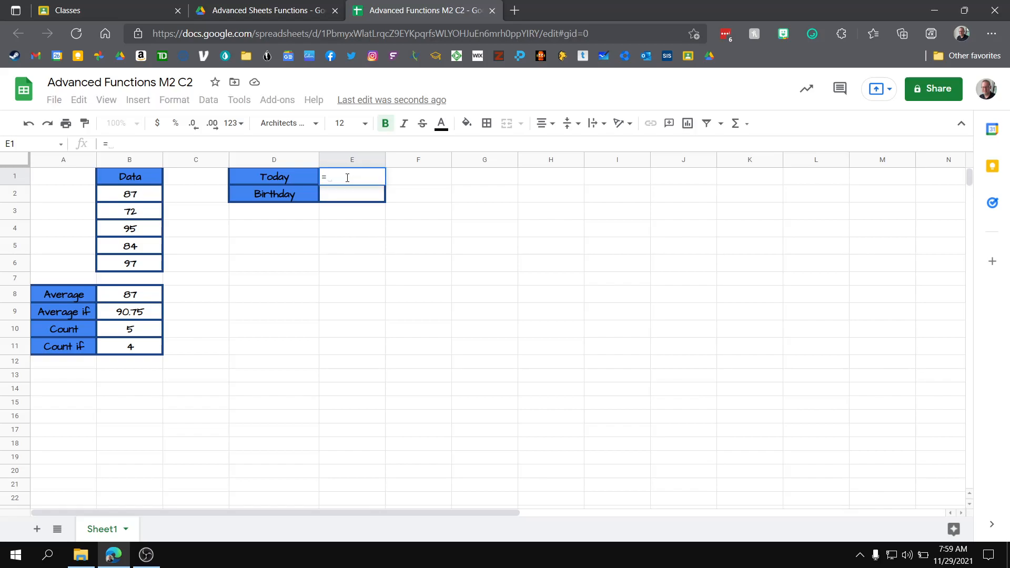
{"action": "type", "text": "today"}
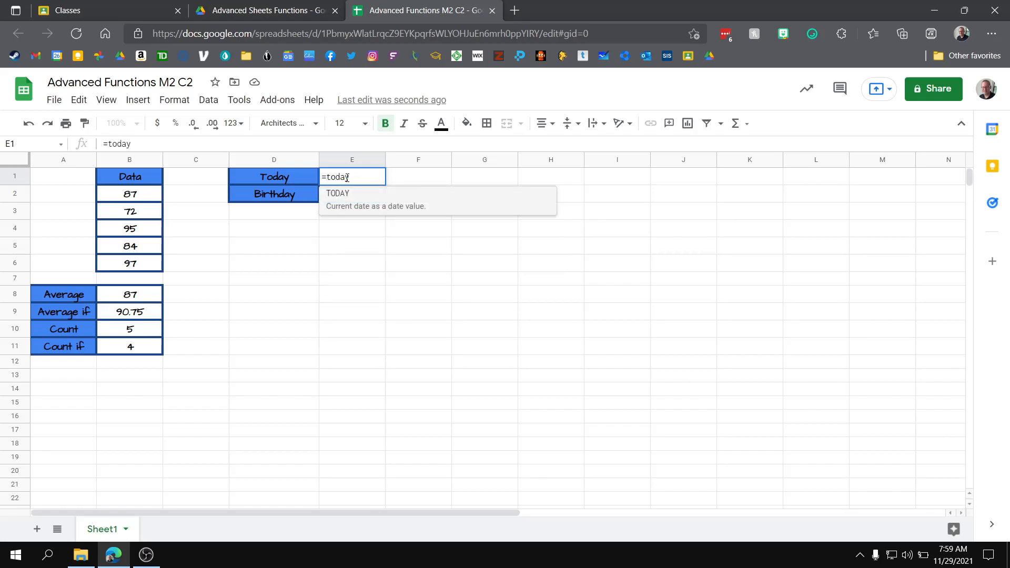
{"action": "left_click", "coordinate": [355, 208]}
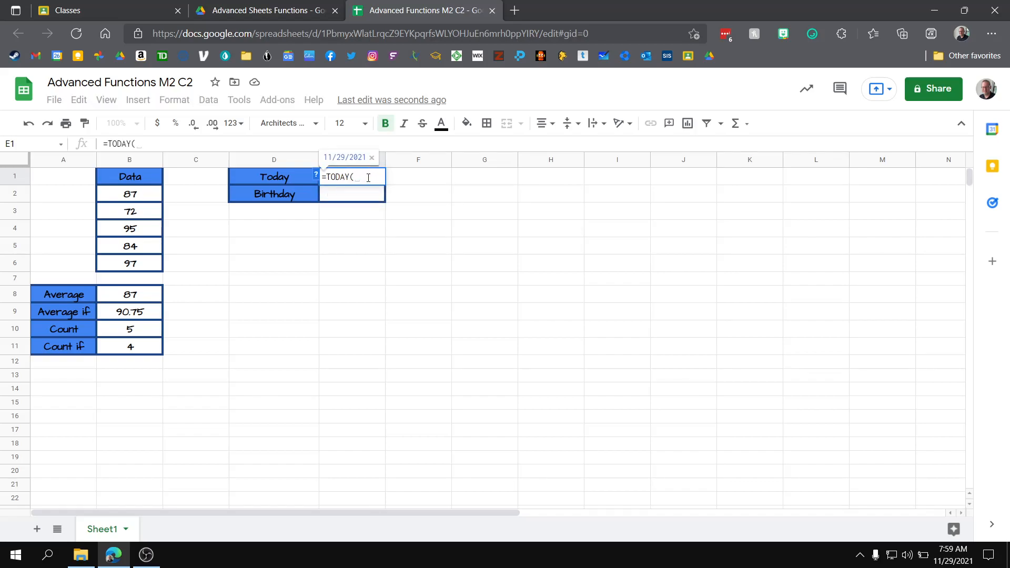
{"action": "type", "text": ")"}
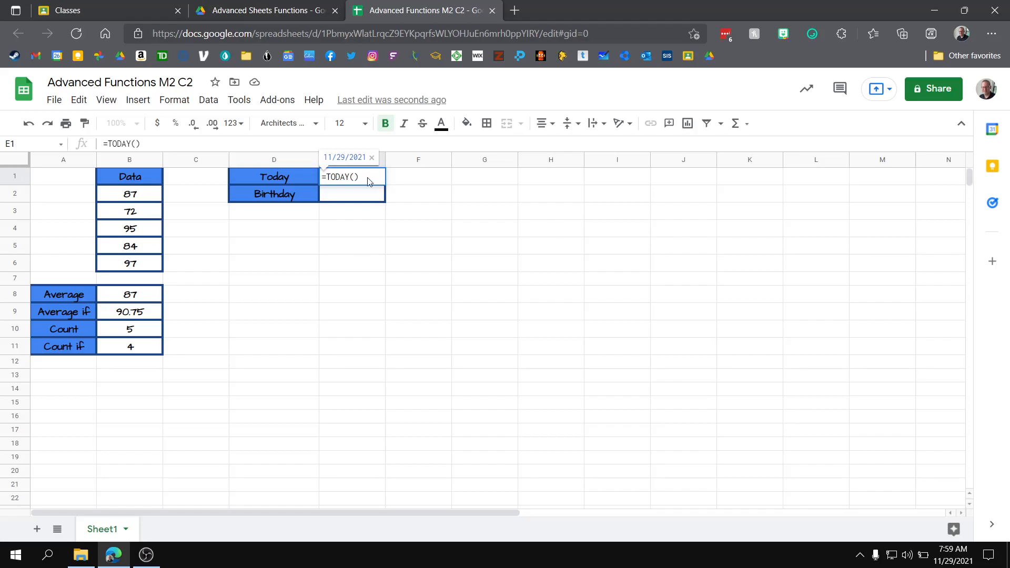
{"action": "key", "text": "Return"}
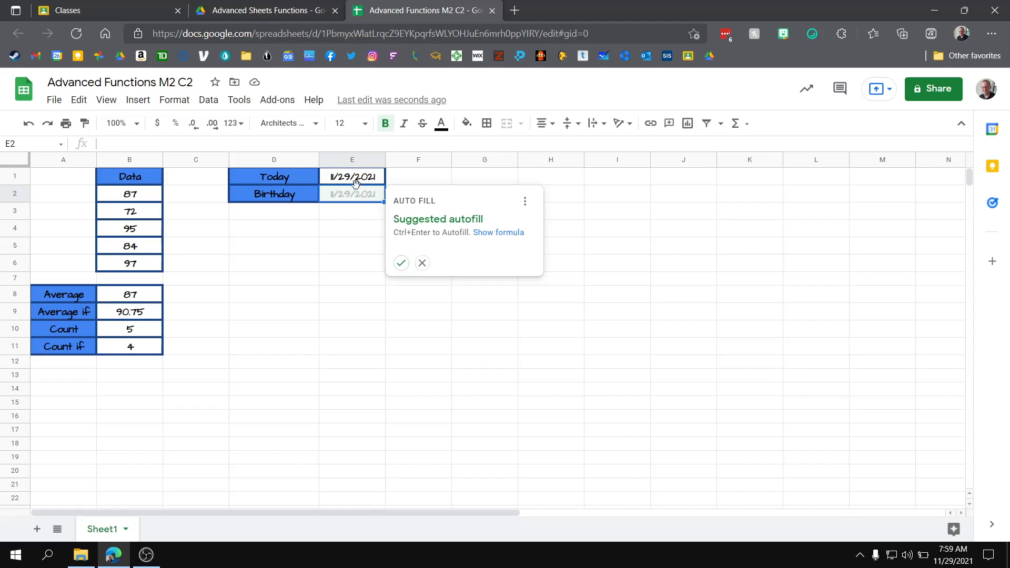
{"action": "left_click", "coordinate": [422, 263]}
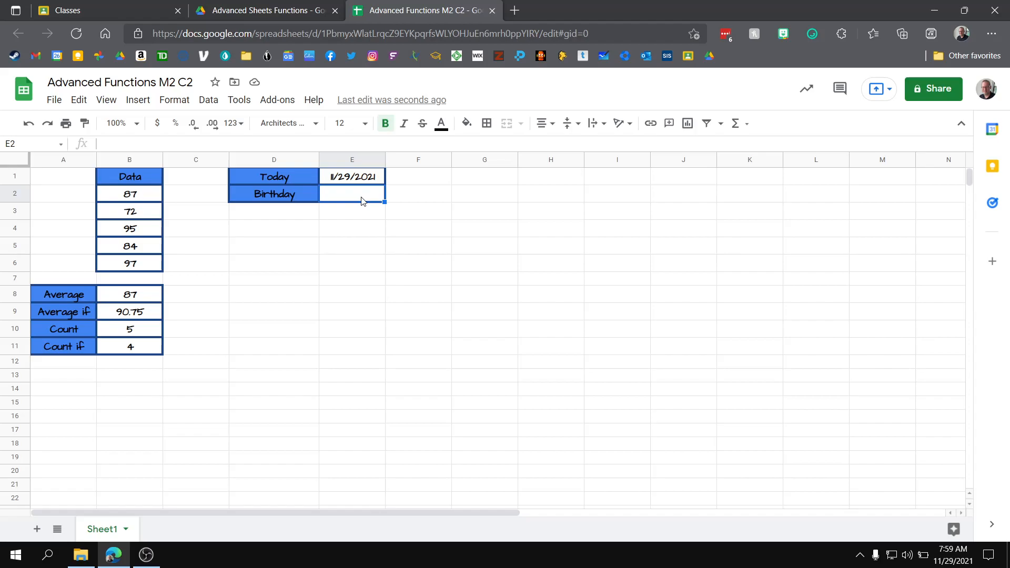
- Enter the birth date in cell E2 using the DATE function with year, month and day arguments
{"action": "type", "text": "=date"}
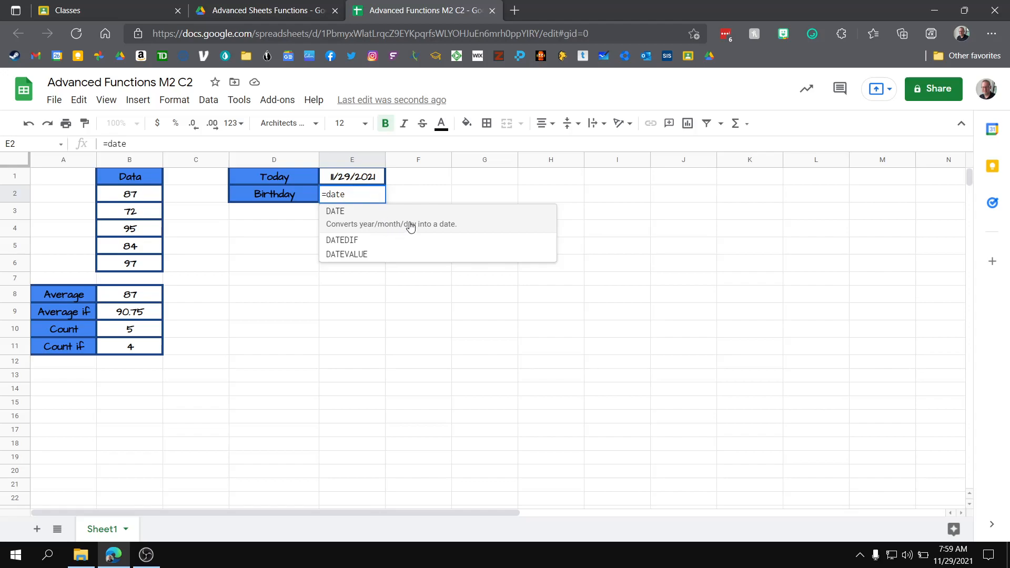
{"action": "left_click", "coordinate": [366, 227]}
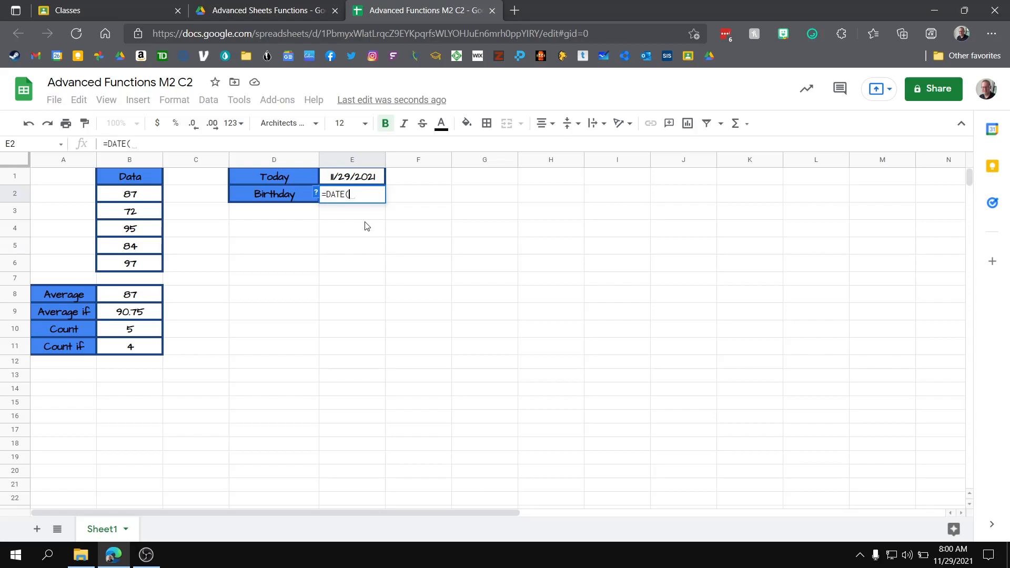
{"action": "type", "text": "1"}
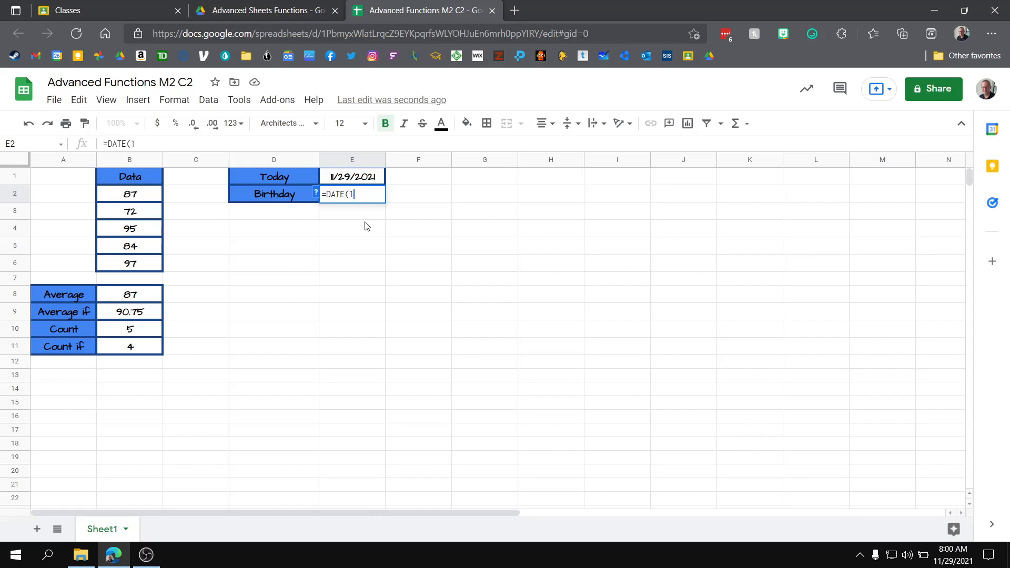
{"action": "type", "text": "965,"}
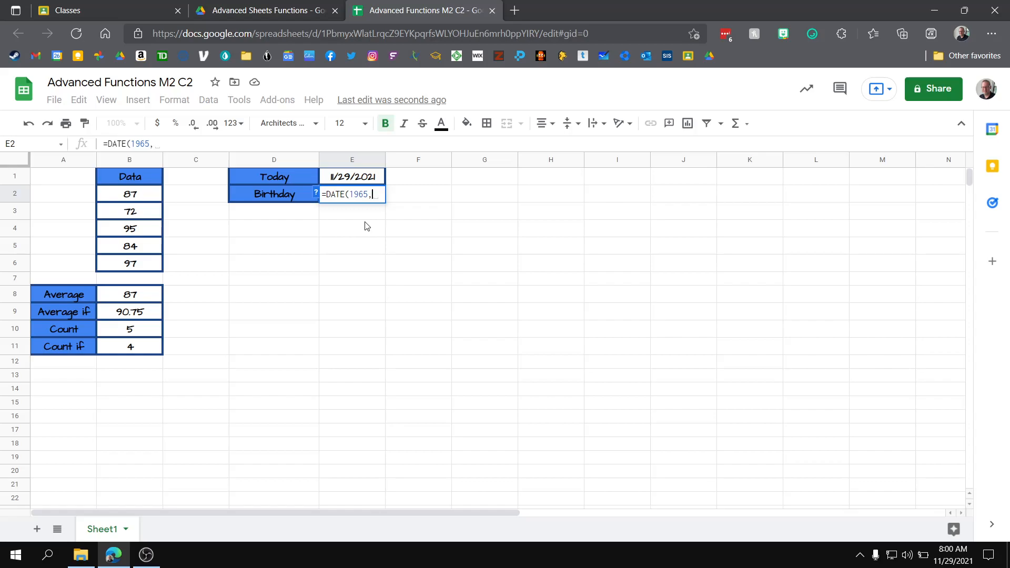
{"action": "type", "text": "10,"}
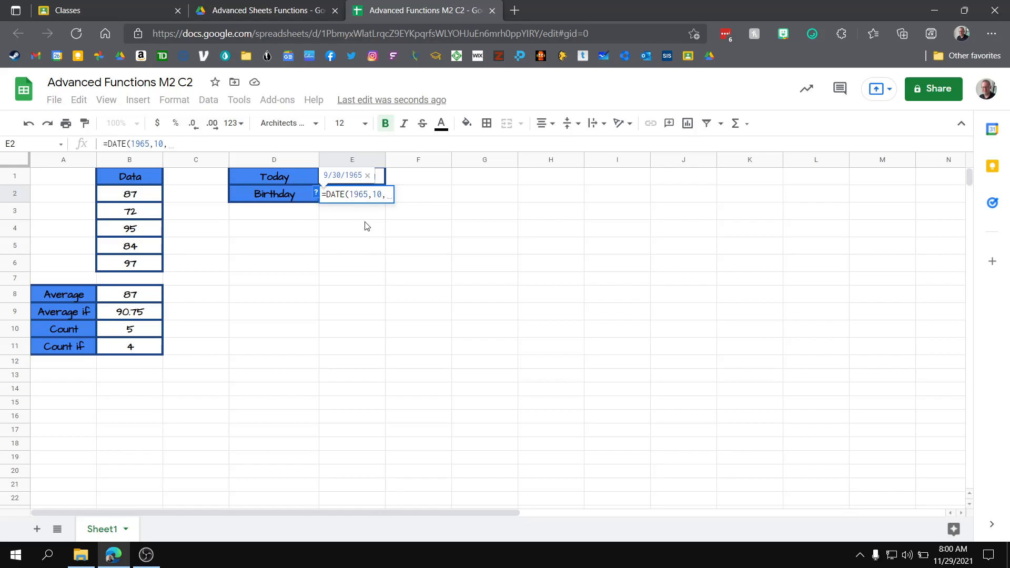
{"action": "type", "text": "31"}
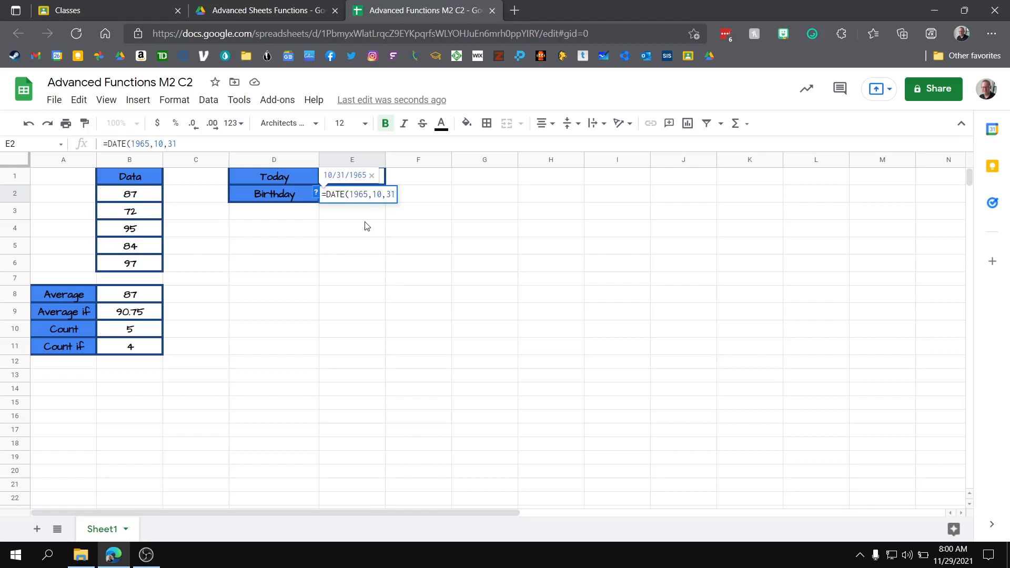
{"action": "type", "text": ")"}
{"action": "key", "text": "Return"}
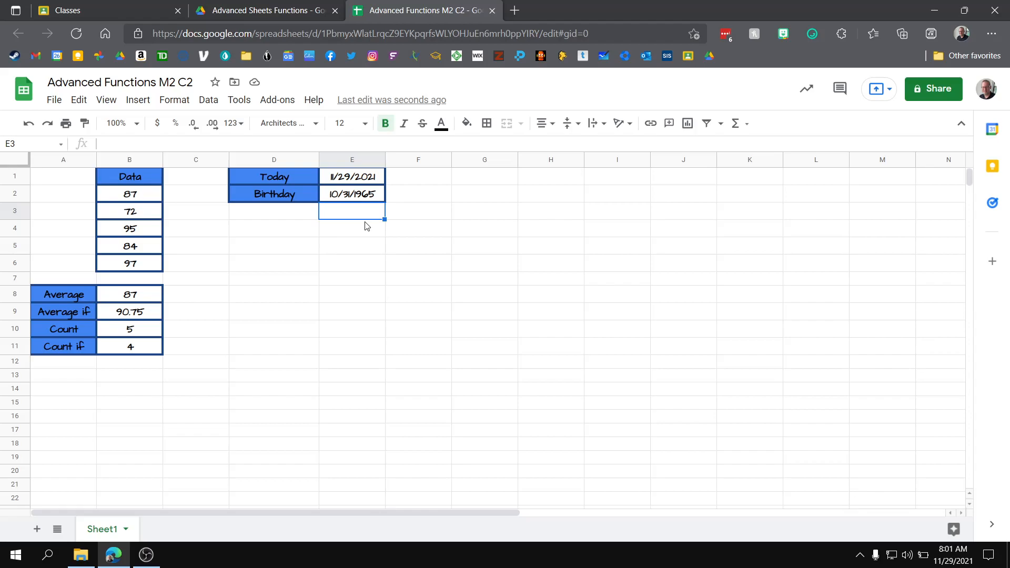
- Apply all borders to the cell range D4:E4
{"action": "left_click", "coordinate": [275, 234]}
{"action": "left_click_drag", "start_coordinate": [276, 233], "coordinate": [339, 228]}
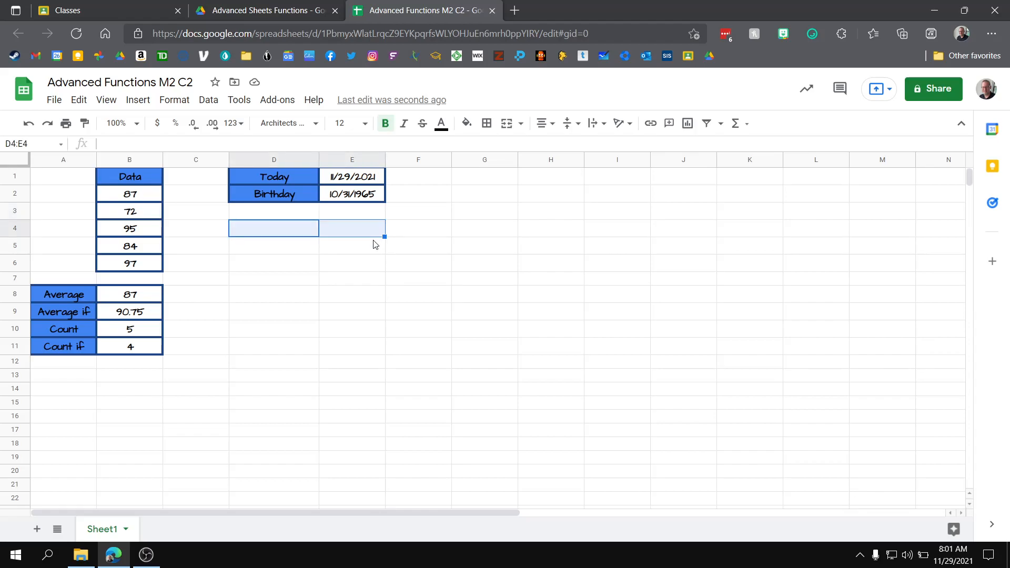
{"action": "left_click", "coordinate": [487, 123]}
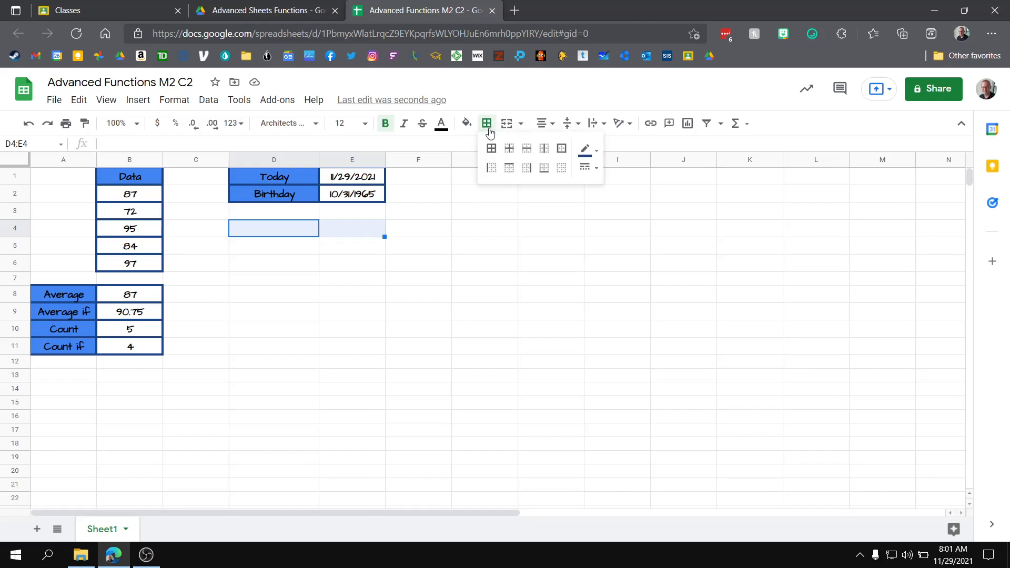
{"action": "left_click", "coordinate": [500, 153]}
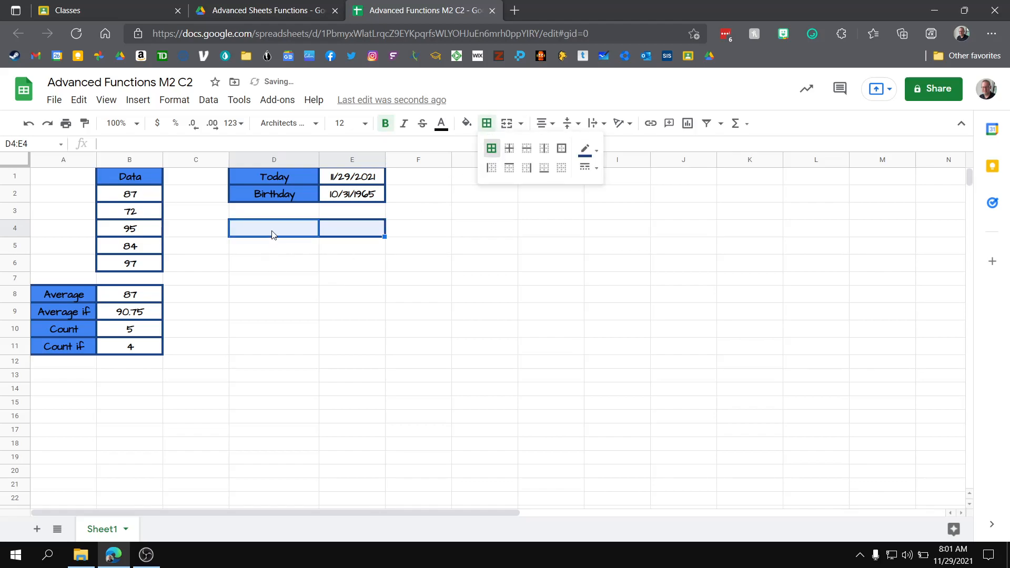
- Fill cell D4 with the standard blue and enter the label "date - today" in it
{"action": "left_click", "coordinate": [272, 235]}
{"action": "left_click", "coordinate": [466, 124]}
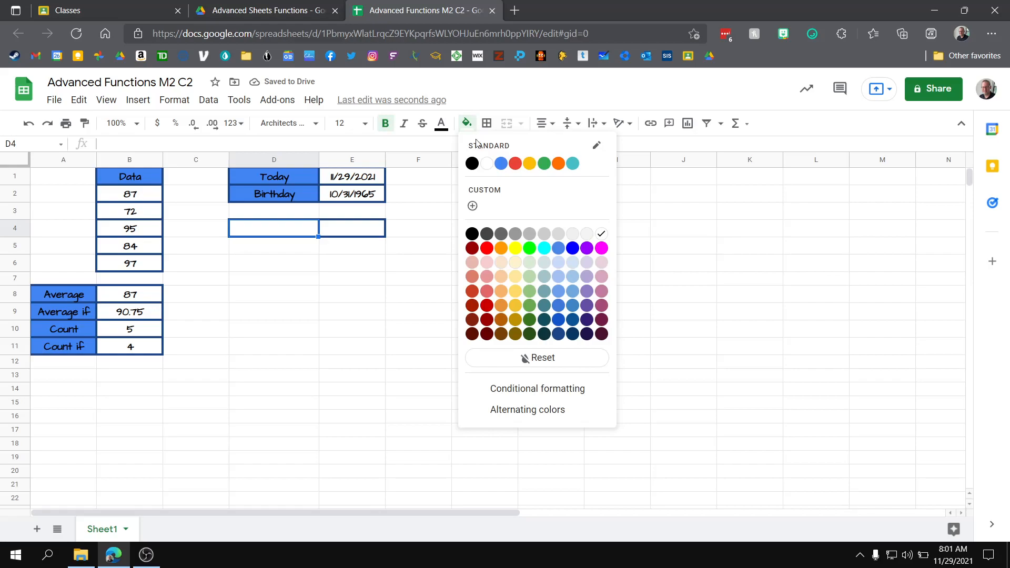
{"action": "left_click", "coordinate": [501, 164]}
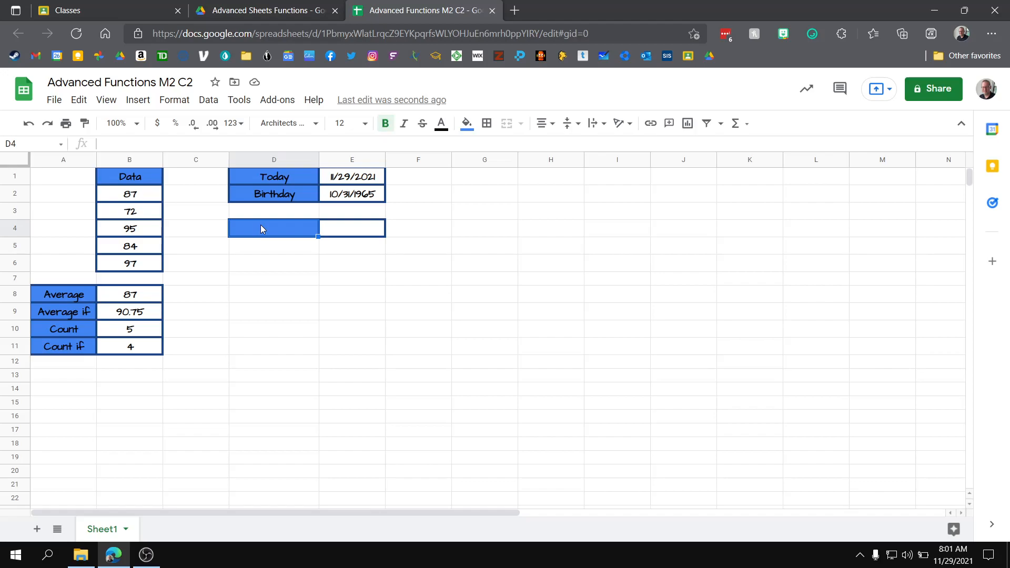
{"action": "type", "text": "date - today"}
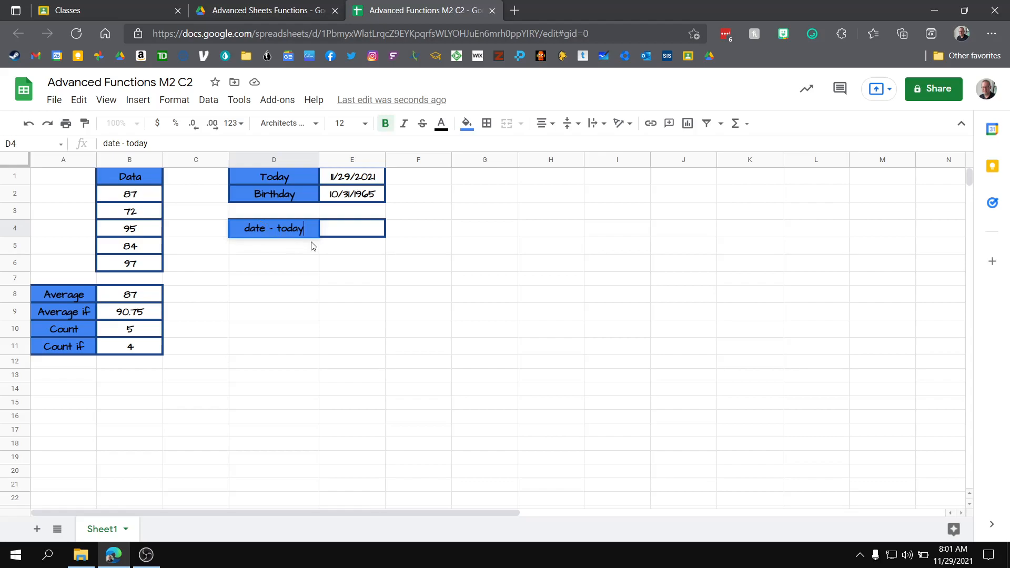
{"action": "left_click", "coordinate": [341, 231]}
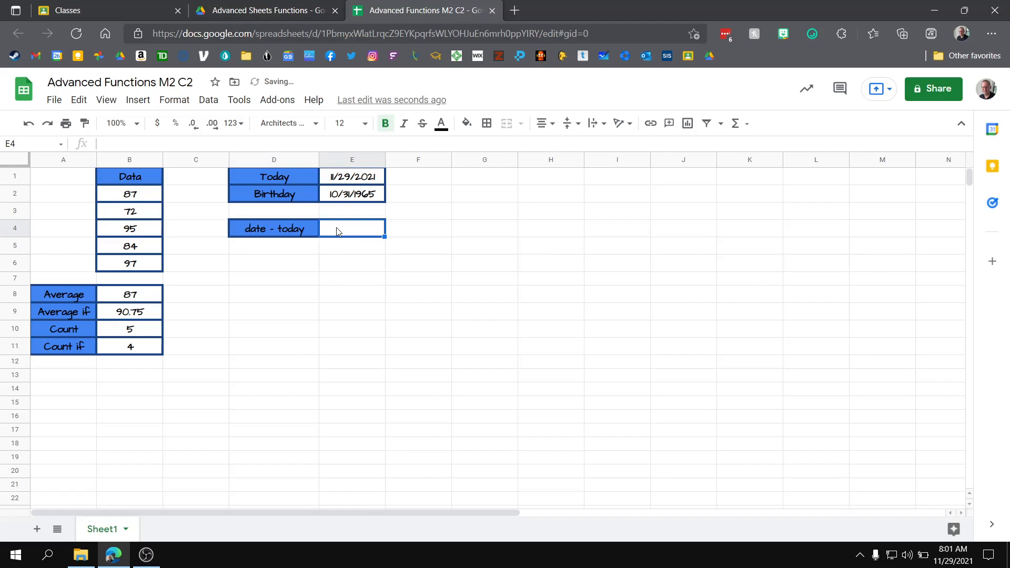
- Calculate the days from today until December 31, 2021 in cell E4 with =date(2021,12,31)-TODAY()
{"action": "type", "text": "=date"}
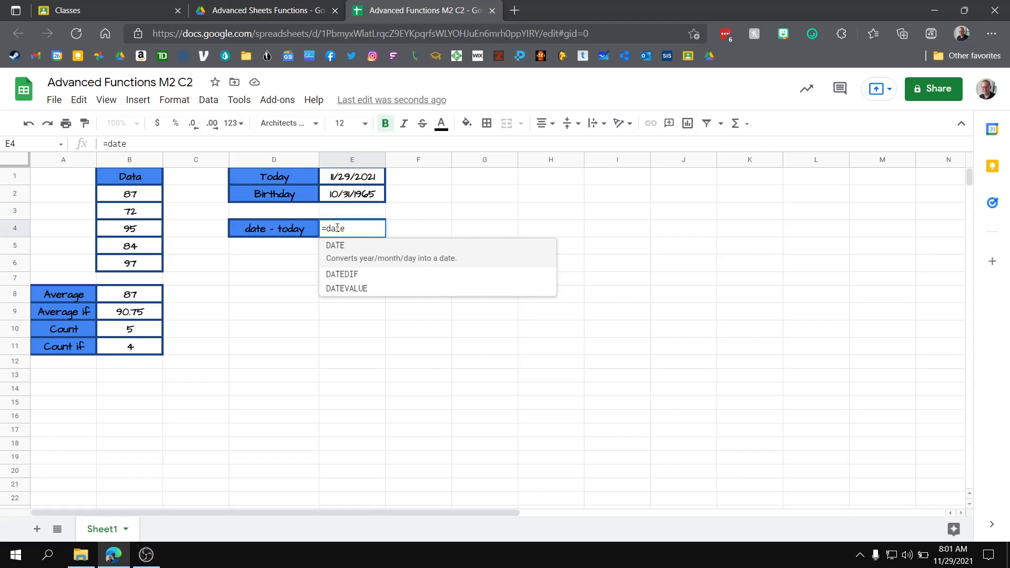
{"action": "type", "text": "("}
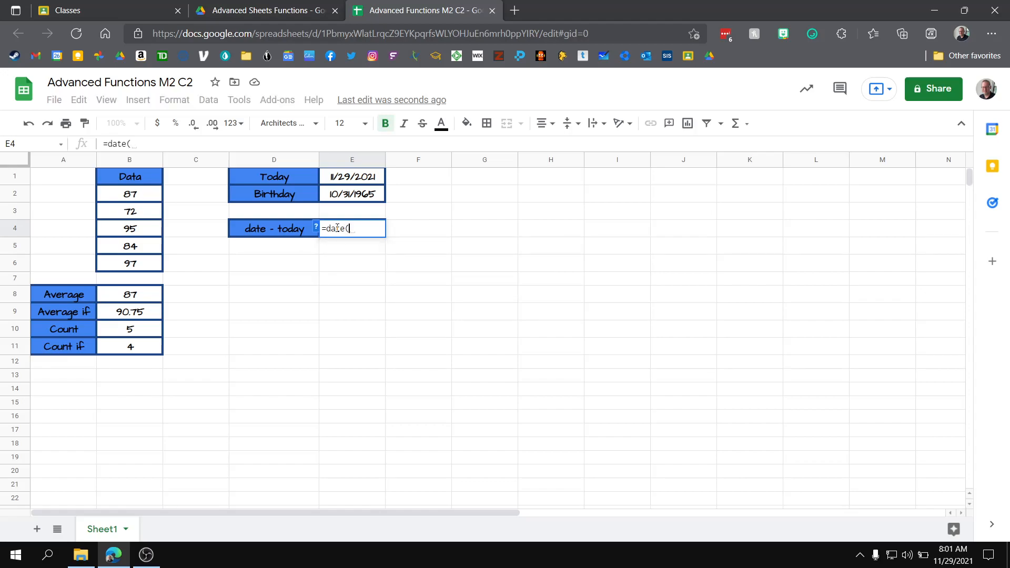
{"action": "type", "text": "202"}
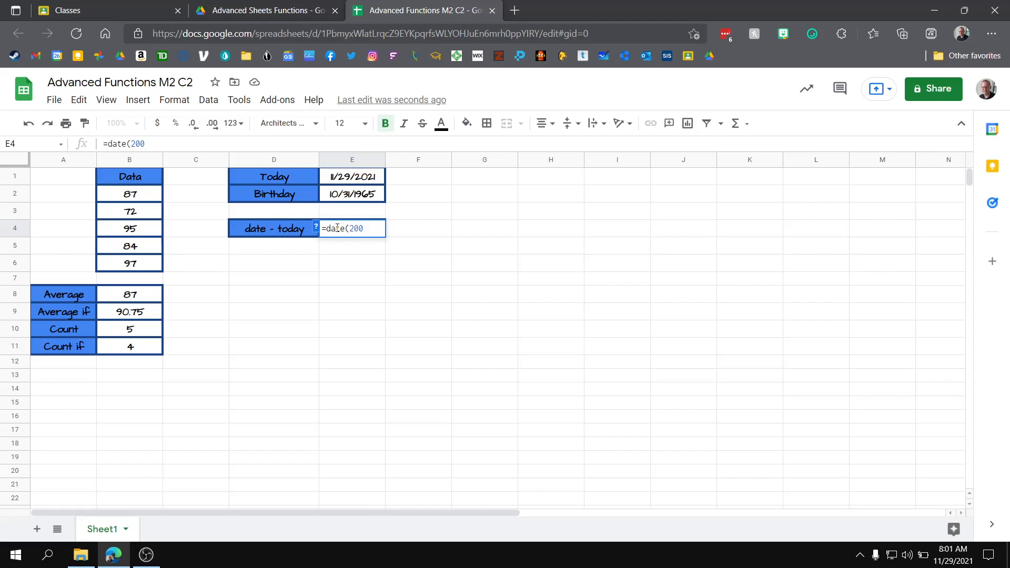
{"action": "type", "text": "1, 12,"}
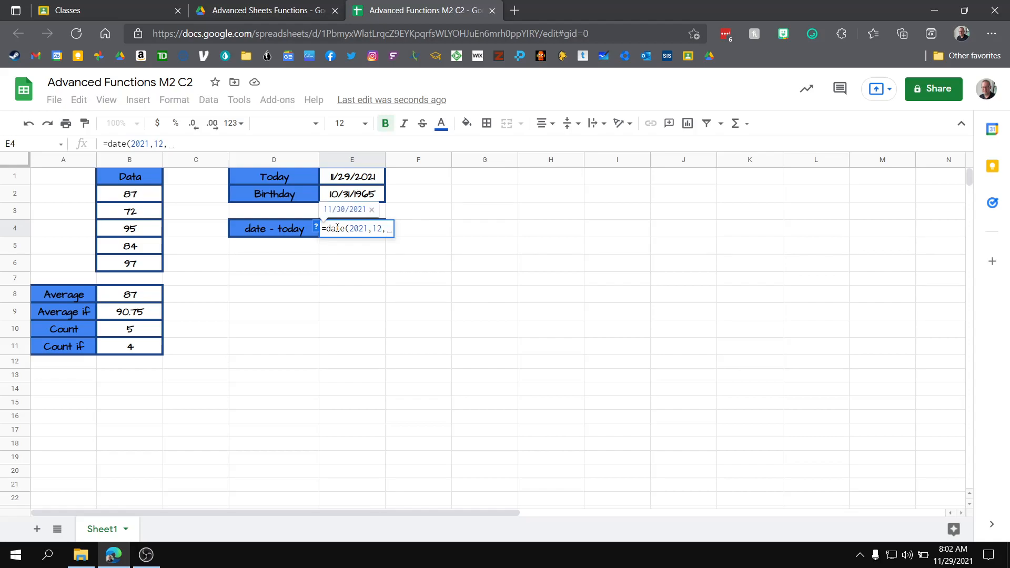
{"action": "type", "text": "31)"}
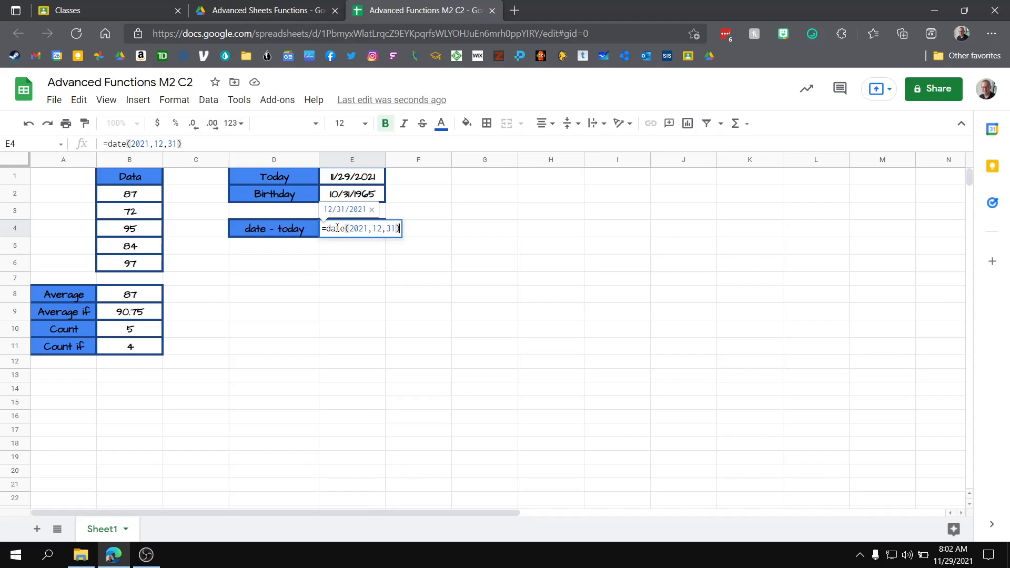
{"action": "type", "text": "-"}
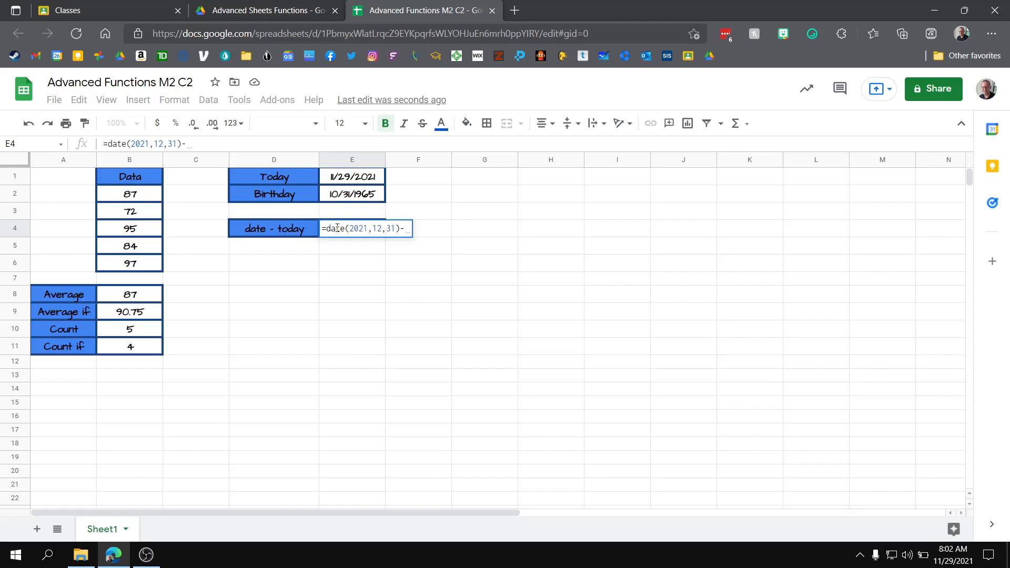
{"action": "type", "text": "toda"}
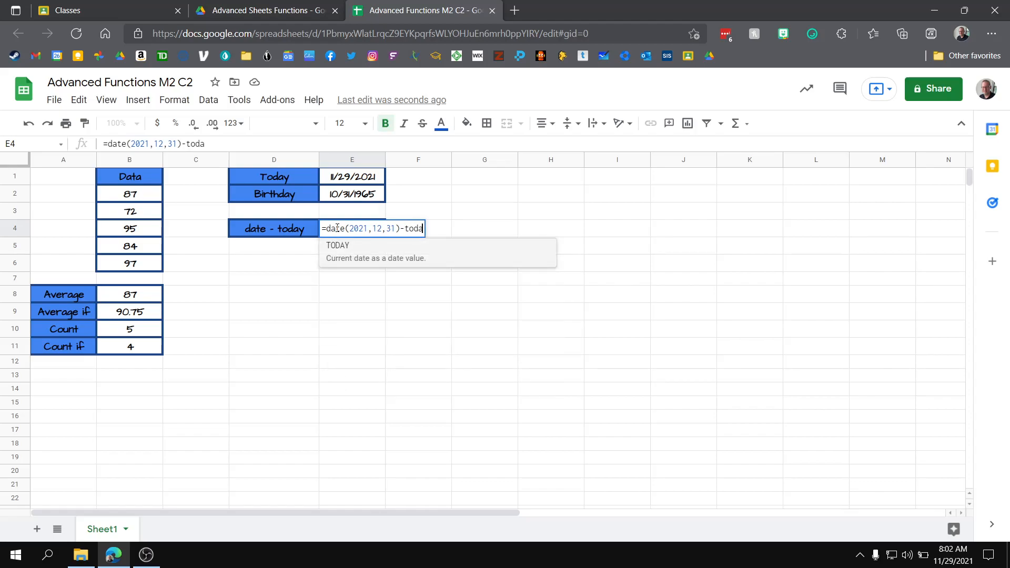
{"action": "type", "text": "y"}
{"action": "left_click", "coordinate": [354, 262]}
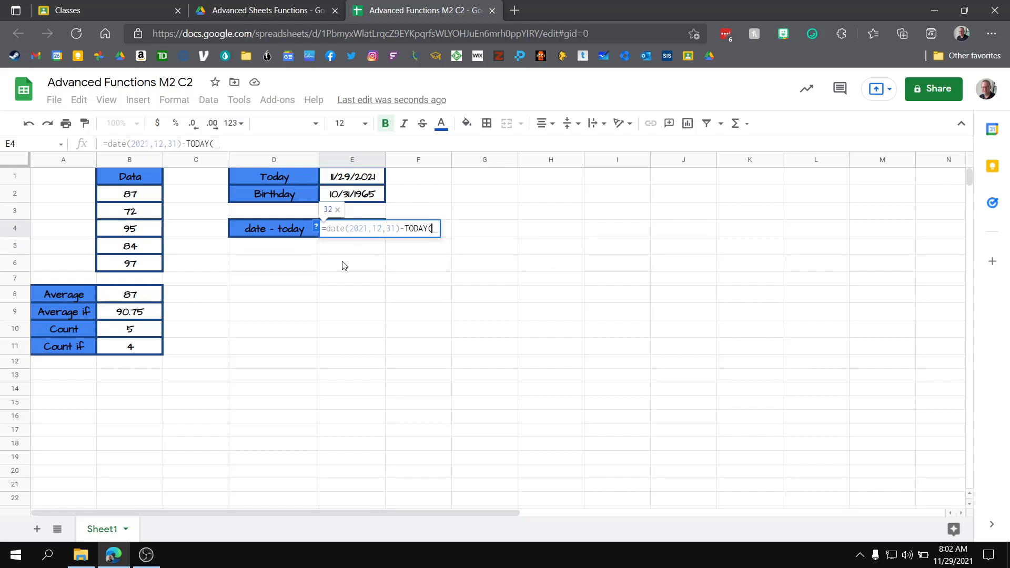
{"action": "type", "text": ")"}
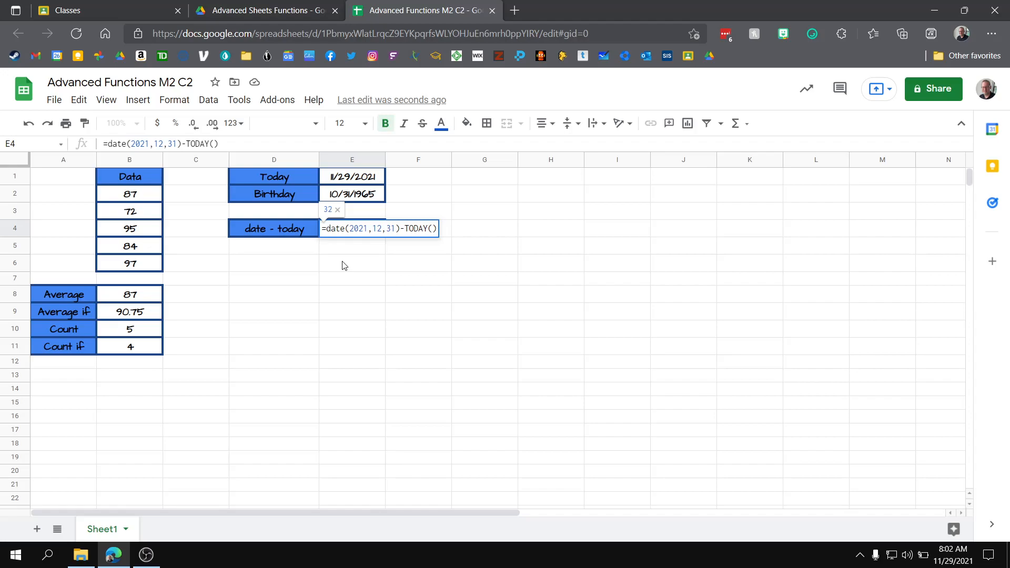
{"action": "key", "text": "Return"}
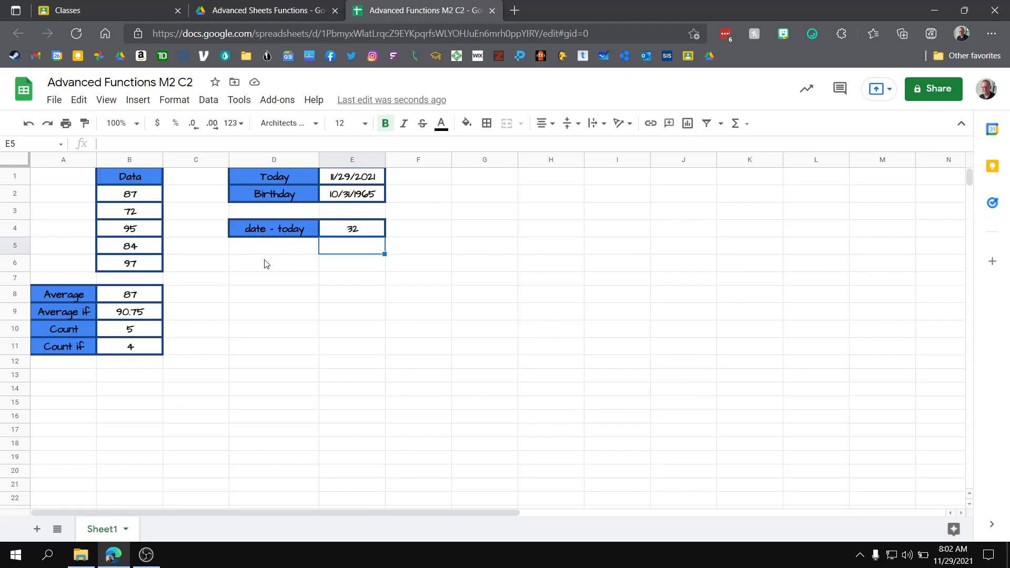
- Apply all borders to the cell range D6:E6
{"action": "left_click_drag", "start_coordinate": [265, 264], "coordinate": [338, 263]}
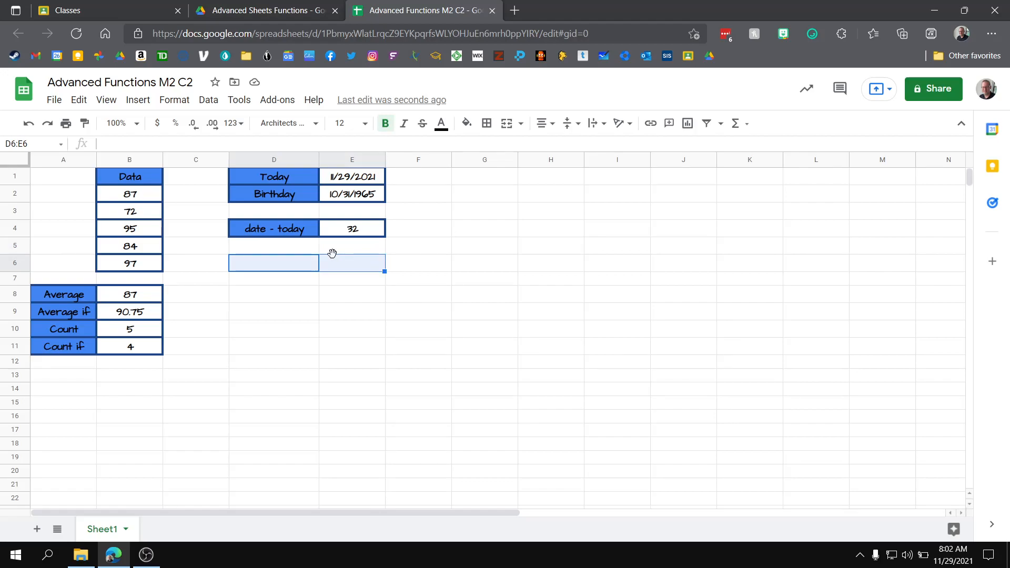
{"action": "left_click", "coordinate": [486, 123]}
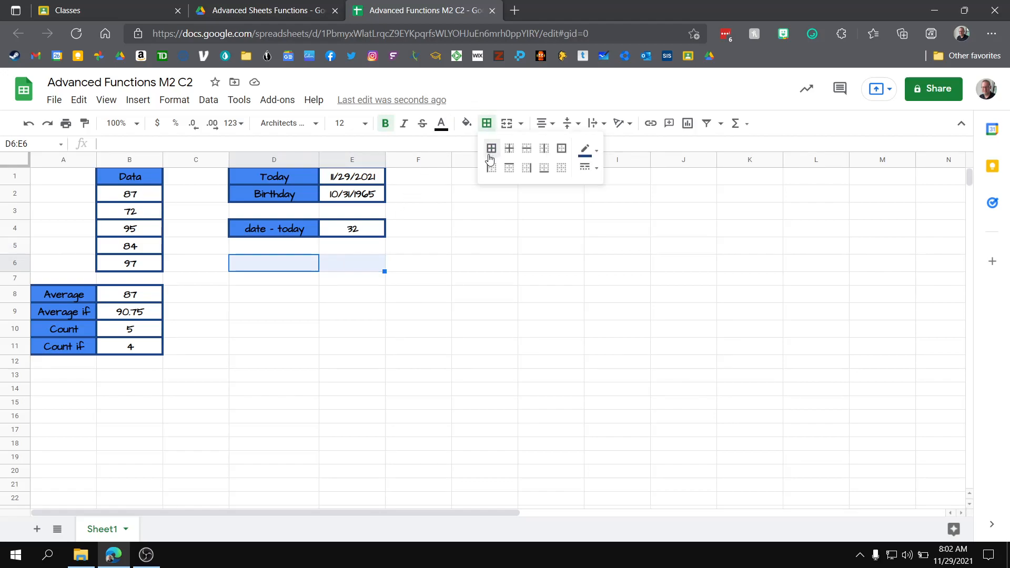
{"action": "left_click", "coordinate": [491, 150]}
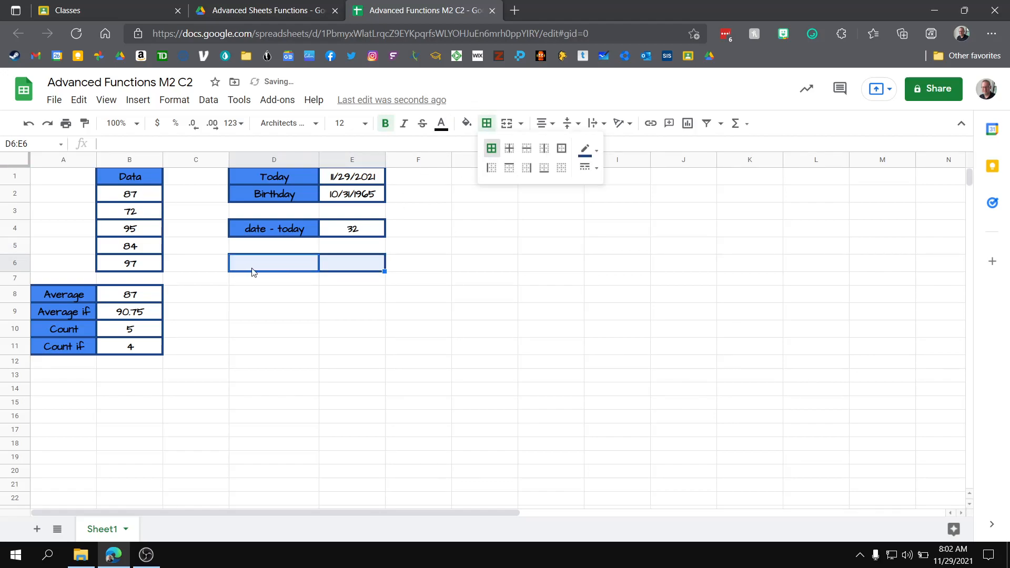
- Fill cell D6 with the standard blue and enter the label "Days Old" in it
{"action": "left_click", "coordinate": [252, 271]}
{"action": "left_click", "coordinate": [467, 123]}
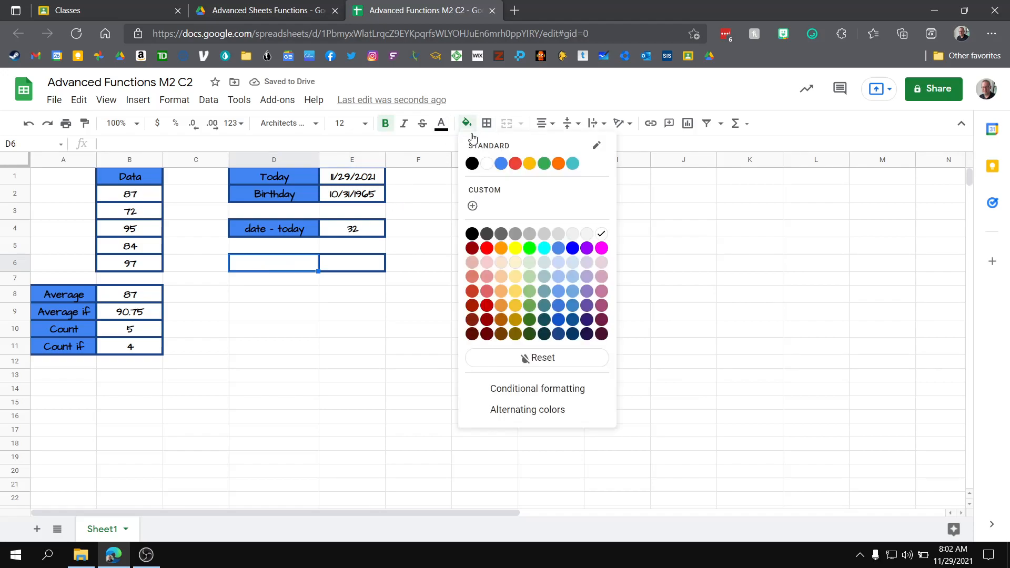
{"action": "left_click", "coordinate": [501, 163]}
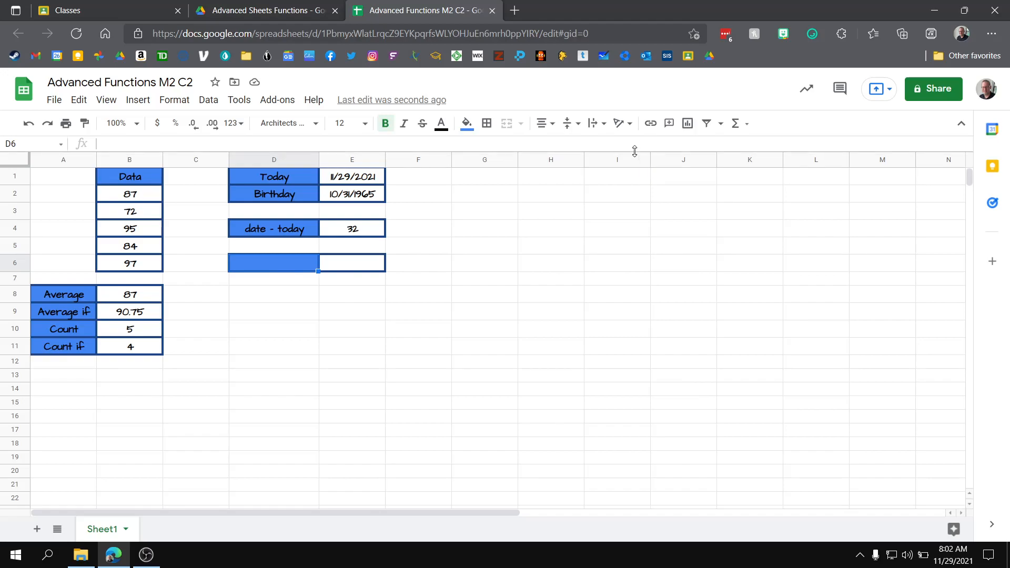
{"action": "type", "text": "Da"}
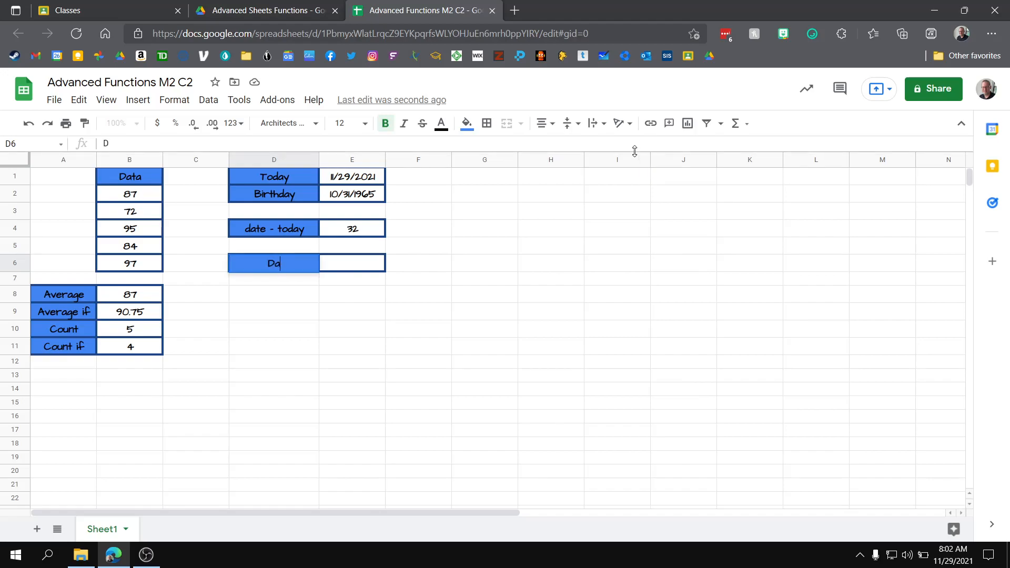
{"action": "type", "text": "ys Old"}
{"action": "key", "text": "Tab"}
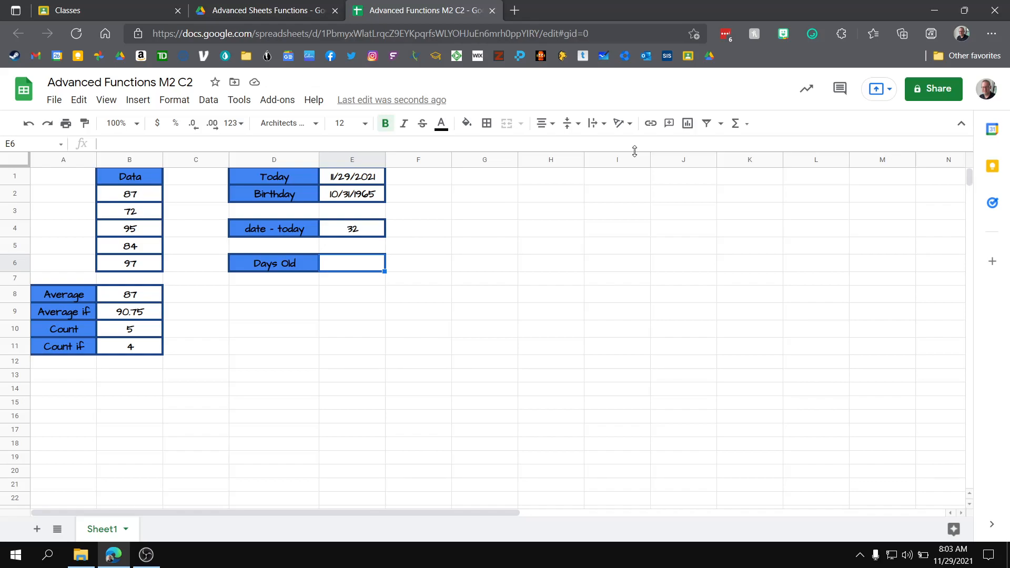
- Calculate the age in days in cell E6 by subtracting the birth date, entered with the DATE function, from today()
{"action": "type", "text": "=tad"}
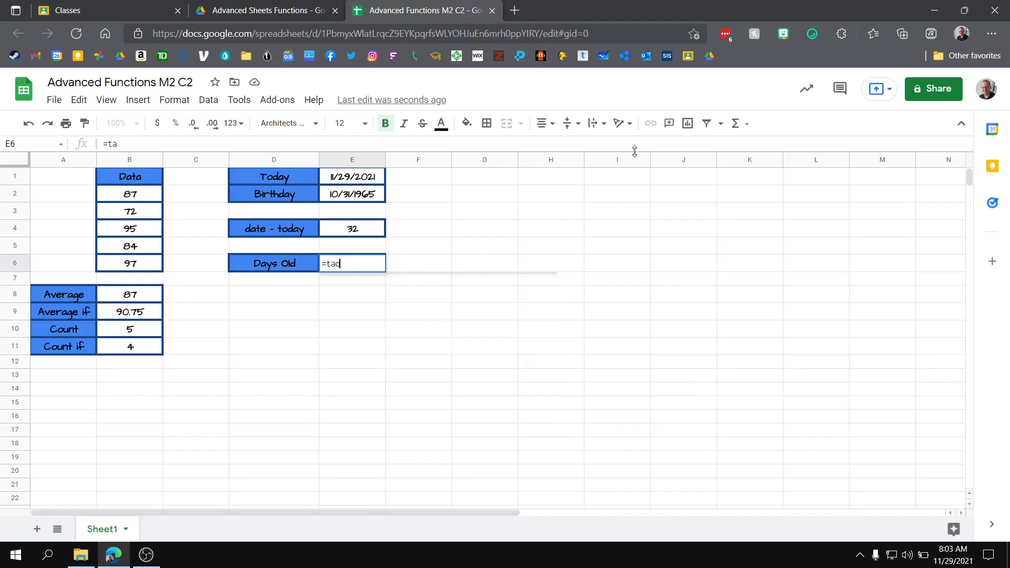
{"action": "key", "text": "BackSpace"}
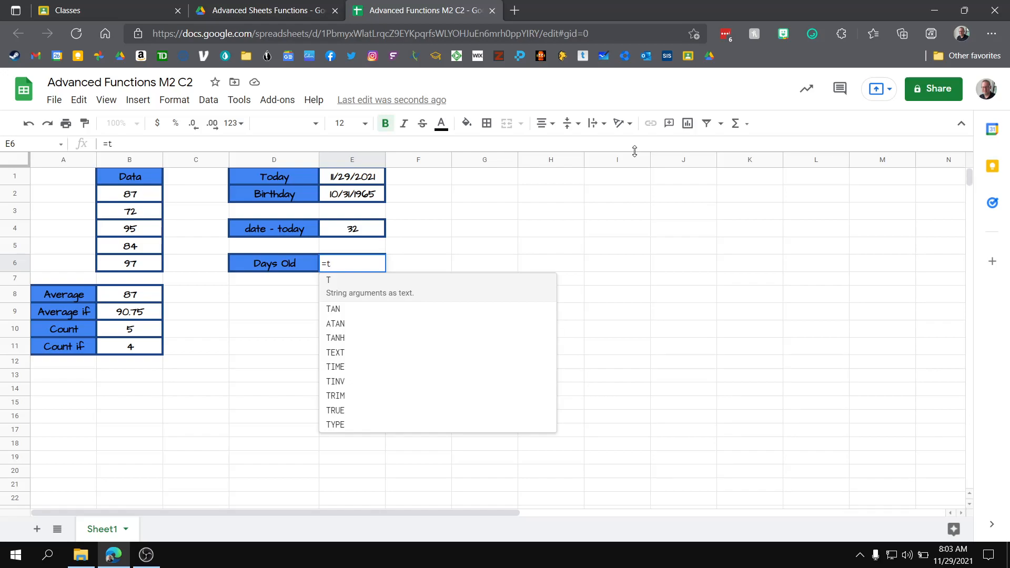
{"action": "type", "text": "oday"}
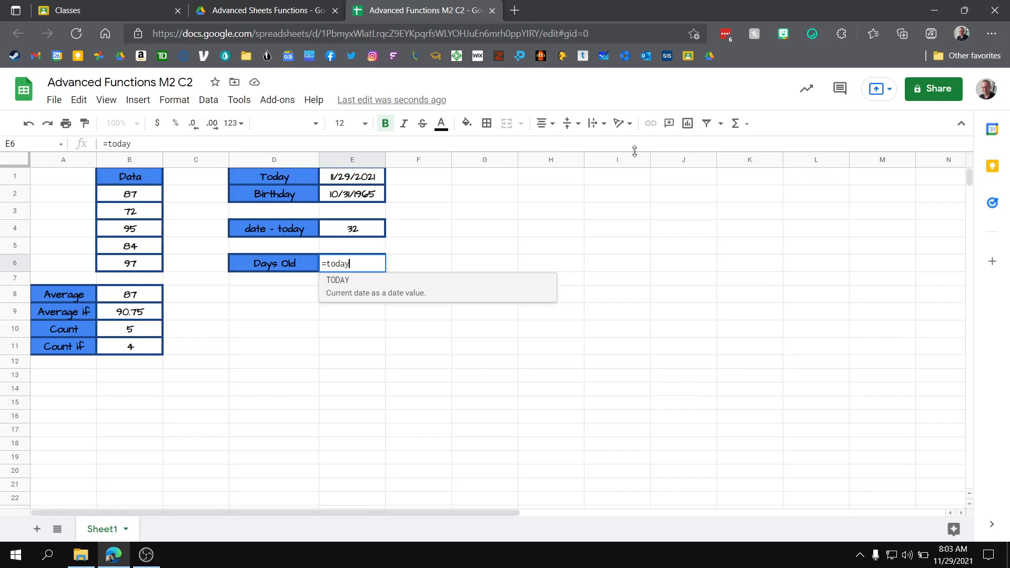
{"action": "type", "text": "()"}
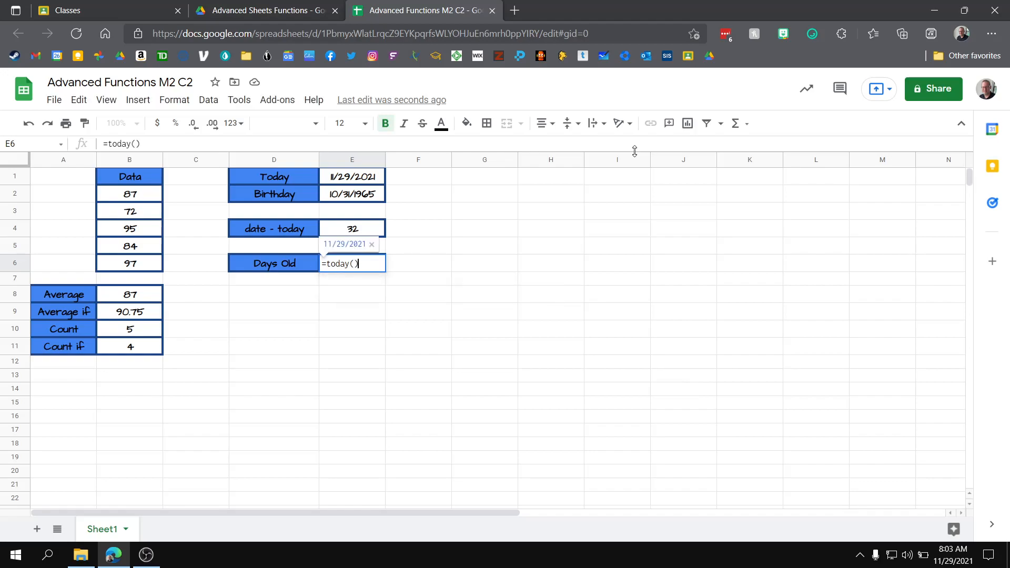
{"action": "type", "text": "-"}
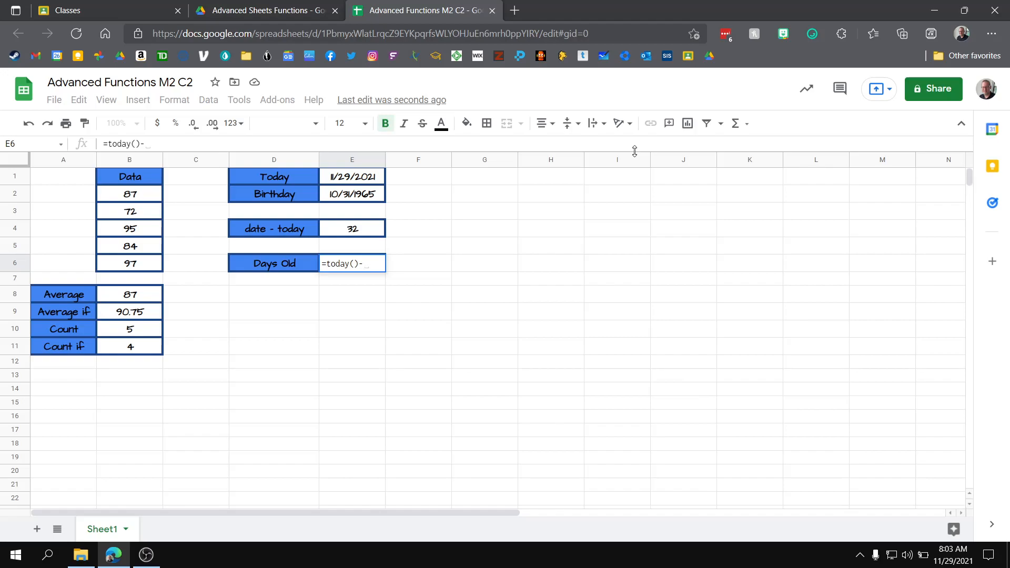
{"action": "type", "text": "date"}
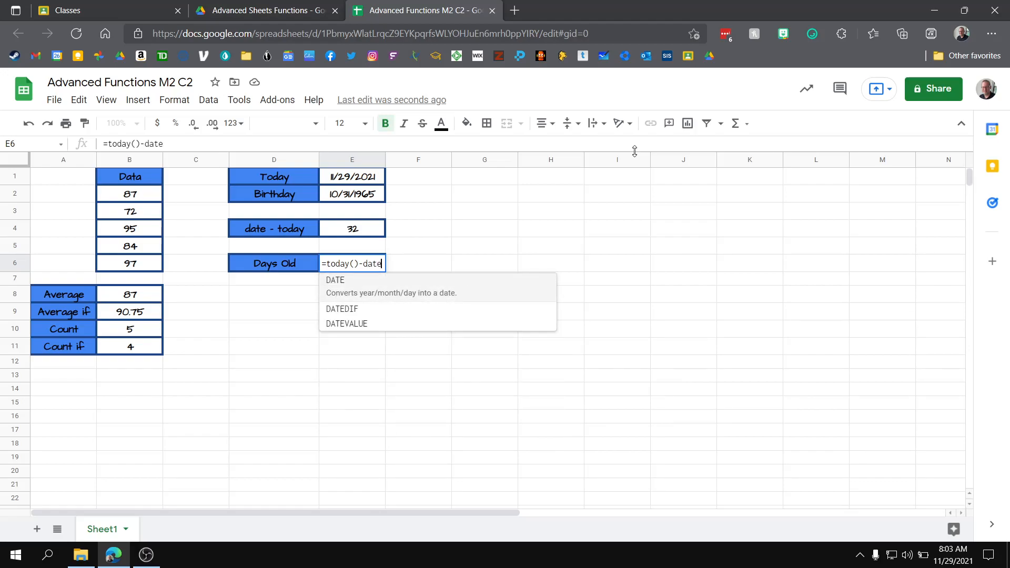
{"action": "type", "text": "("}
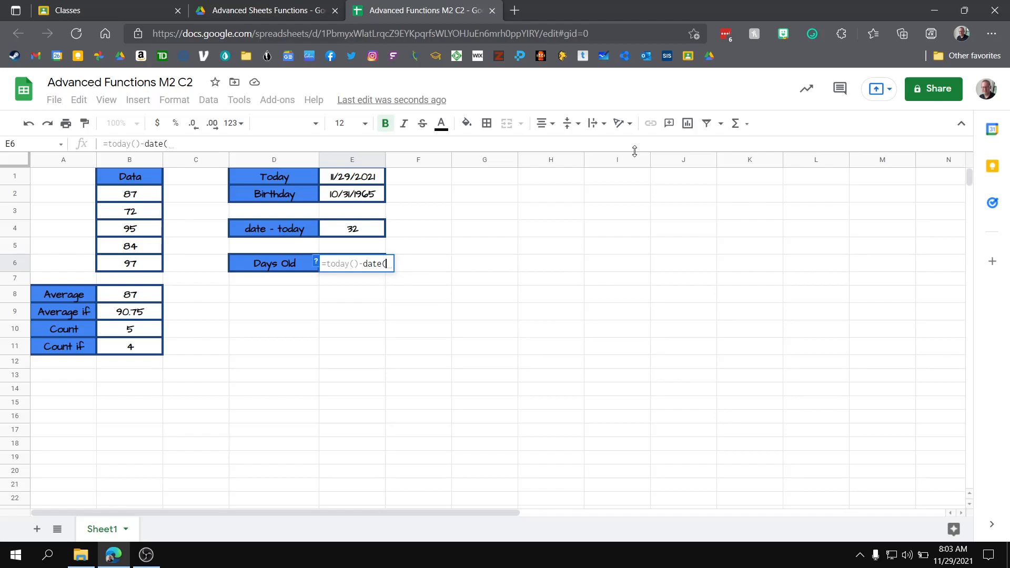
{"action": "type", "text": "1965"}
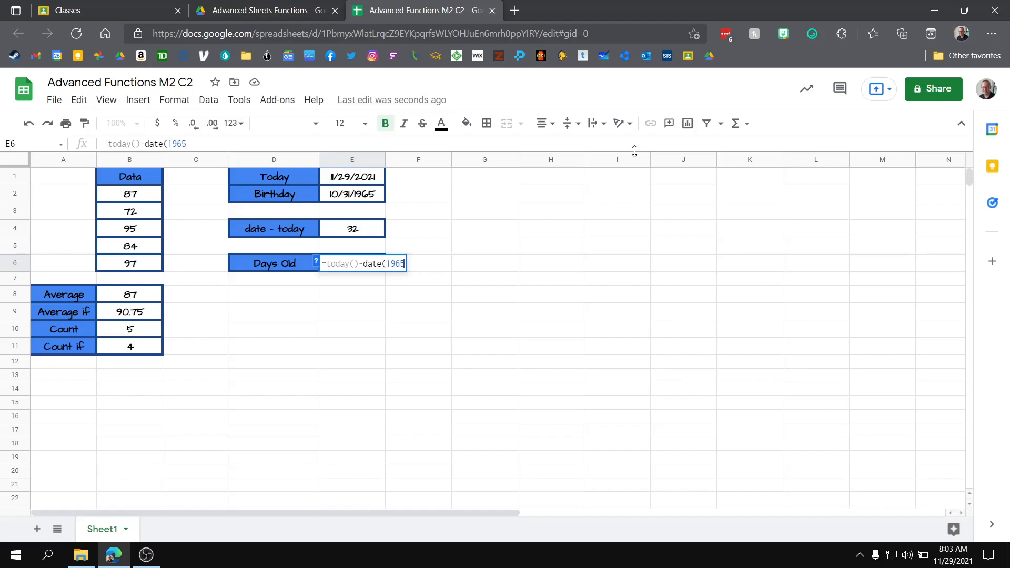
{"action": "type", "text": ","}
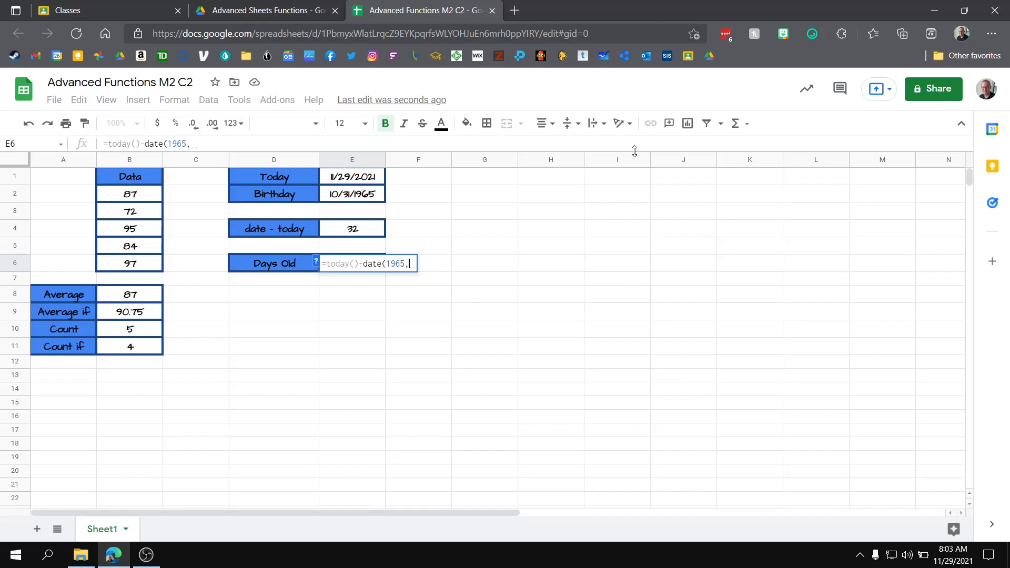
{"action": "type", "text": "10"}
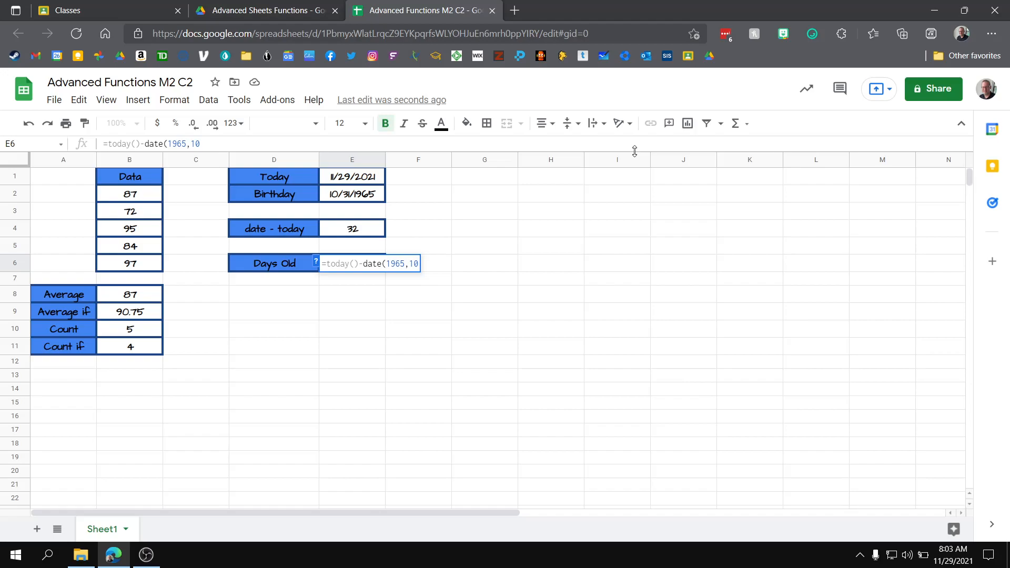
{"action": "type", "text": ",31"}
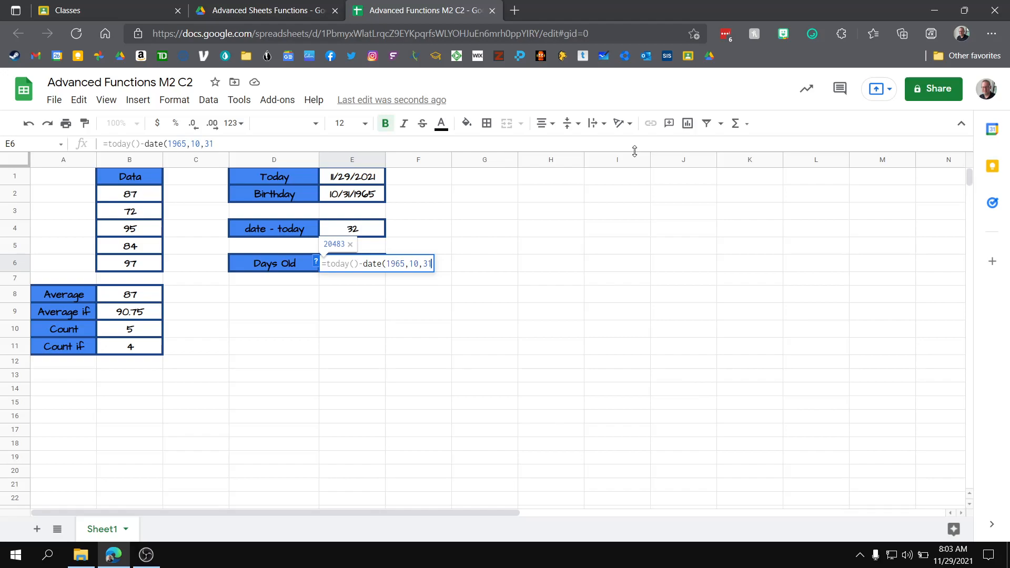
{"action": "type", "text": ")"}
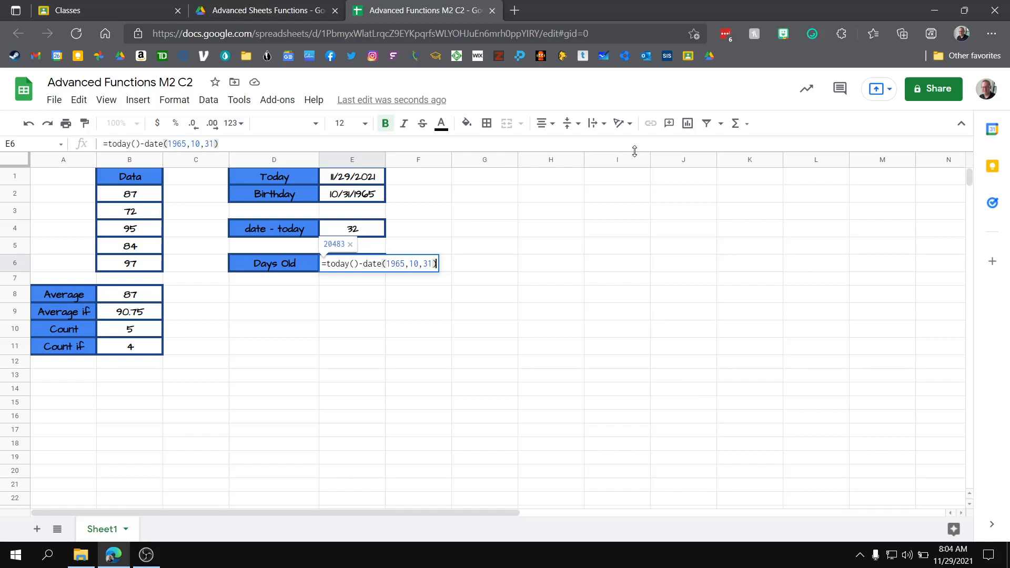
{"action": "key", "text": "Return"}
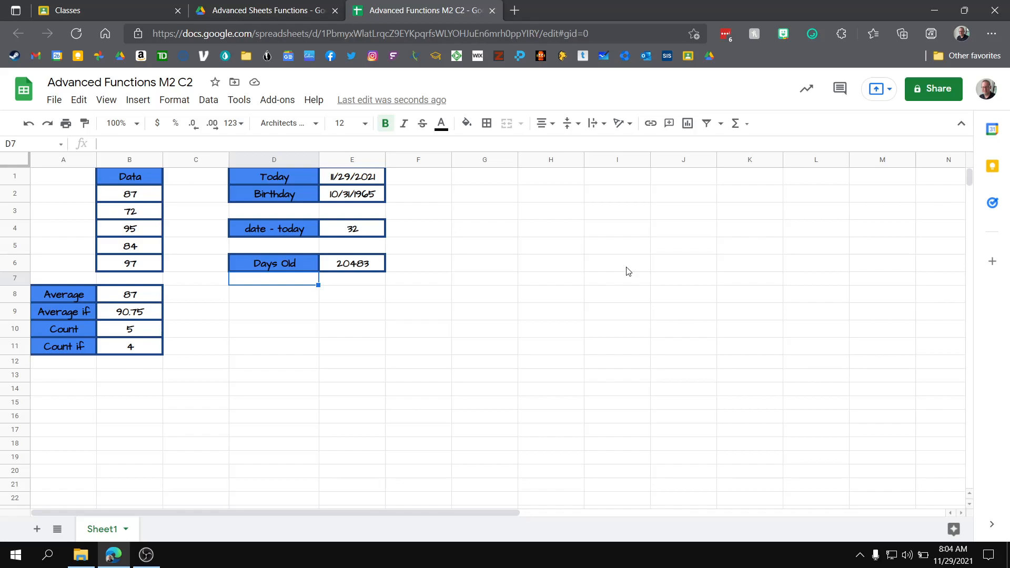
{"action": "left_click", "coordinate": [253, 317]}
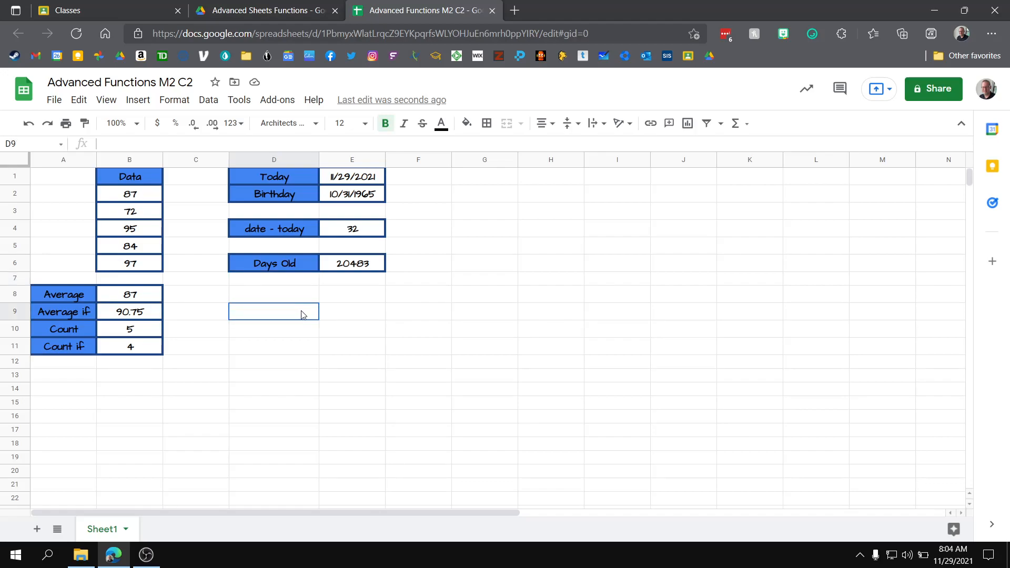
{"action": "left_click_drag", "start_coordinate": [302, 314], "coordinate": [402, 317]}
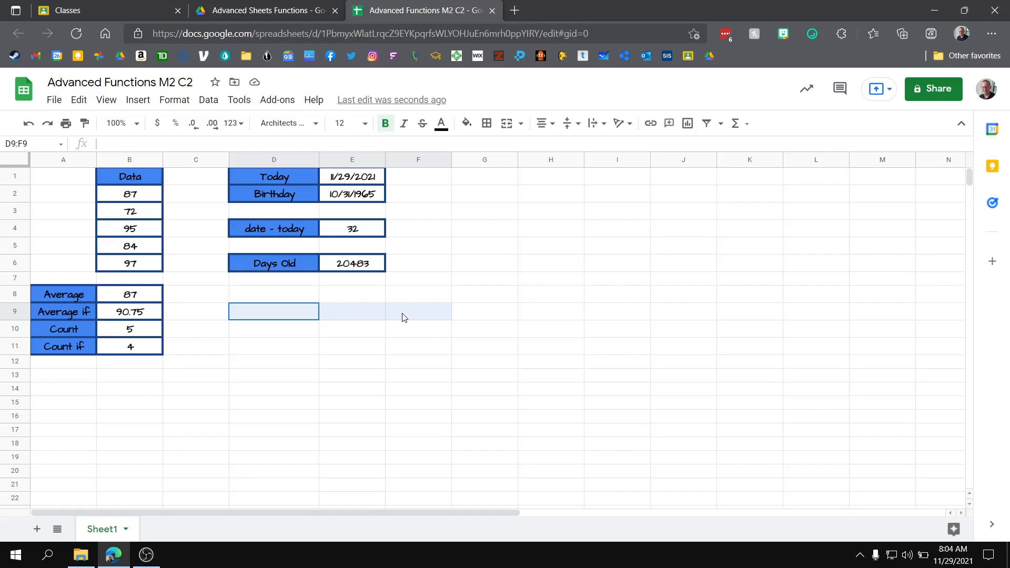
{"action": "left_click_drag", "start_coordinate": [402, 317], "coordinate": [557, 323]}
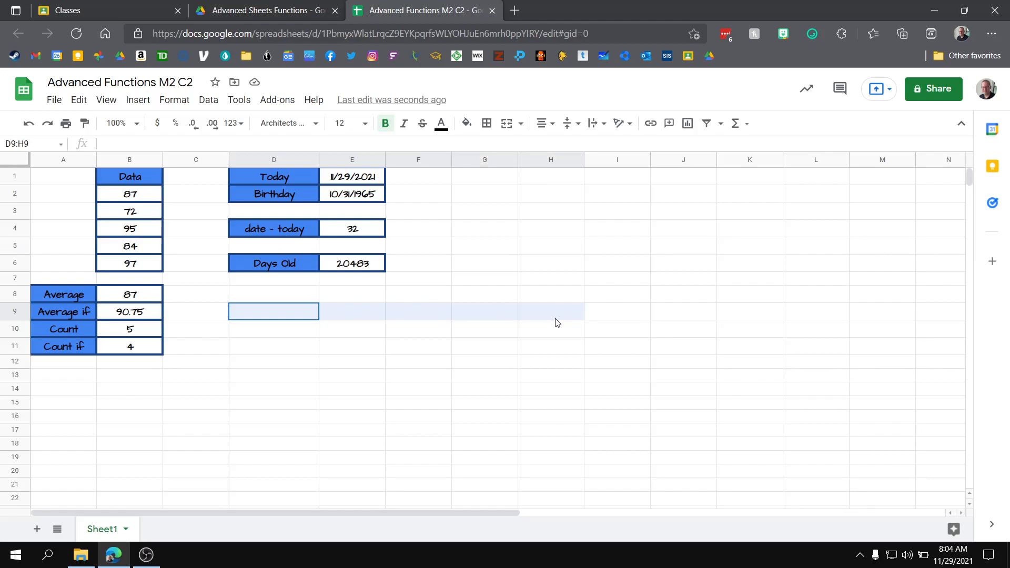
{"action": "left_click", "coordinate": [226, 348]}
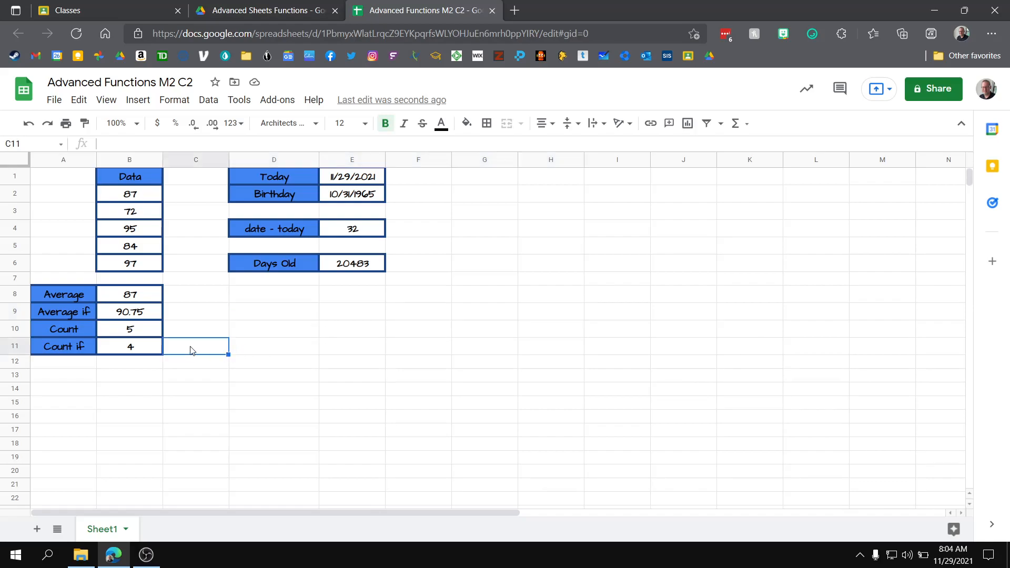
{"action": "left_click_drag", "start_coordinate": [261, 347], "coordinate": [534, 349]}
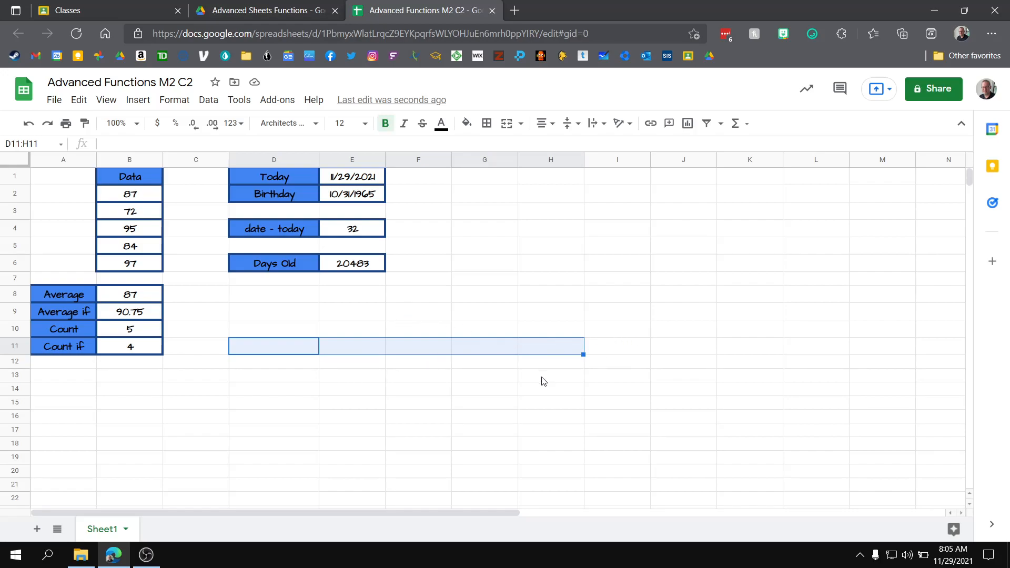
{"action": "left_click", "coordinate": [524, 390]}
- Apply all borders to the cell range D11:I11
{"action": "left_click_drag", "start_coordinate": [278, 347], "coordinate": [592, 335]}
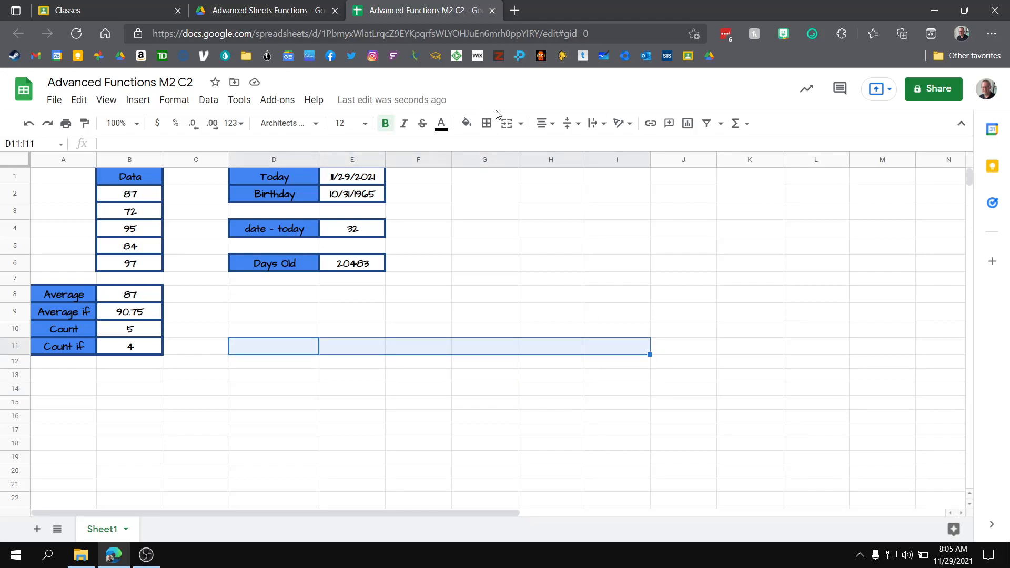
{"action": "left_click", "coordinate": [486, 126]}
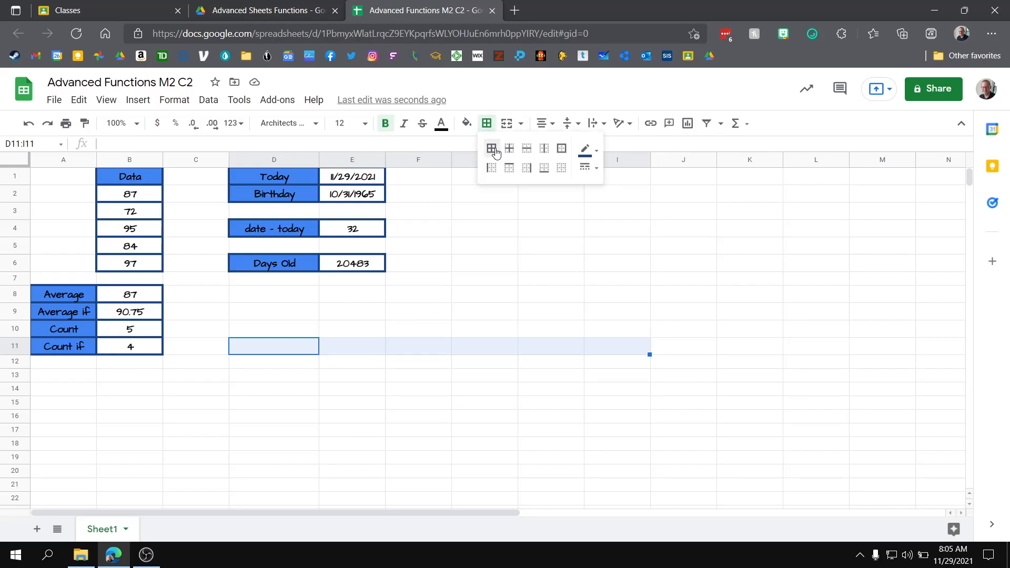
{"action": "left_click", "coordinate": [489, 146]}
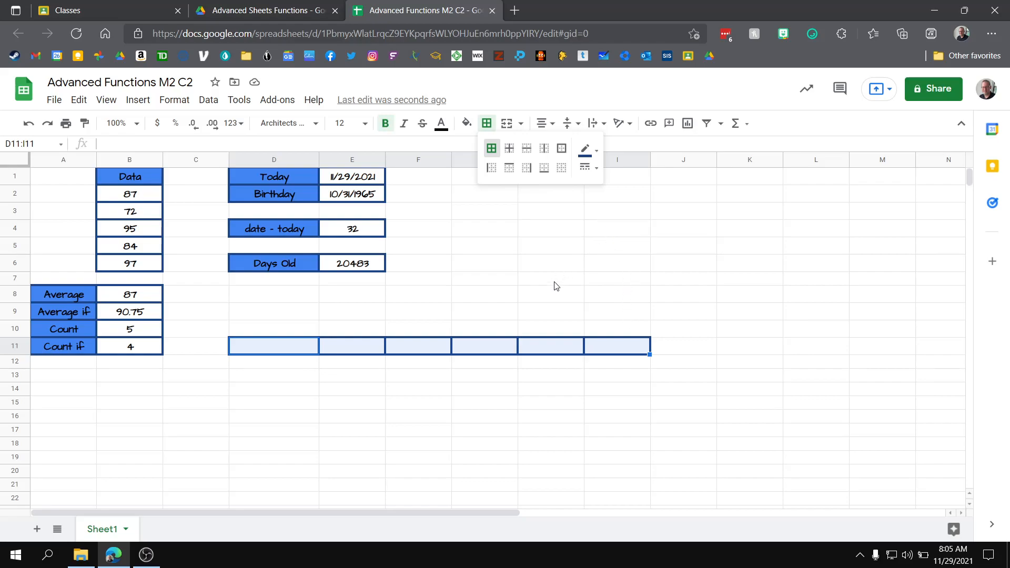
- Enter the values 95, 12, 44, 3 and 120 across cells D11 to H11
{"action": "left_click", "coordinate": [277, 343]}
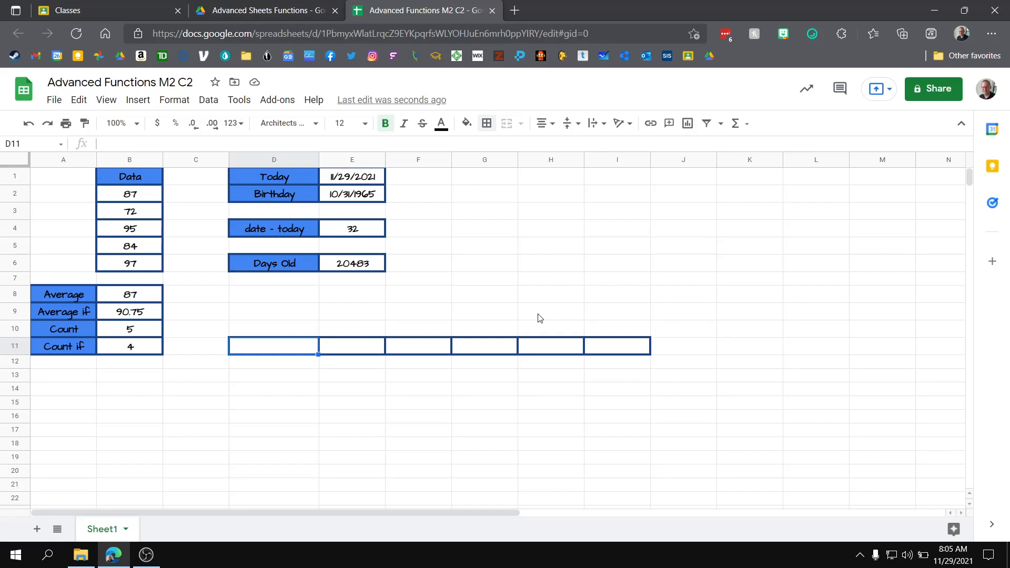
{"action": "type", "text": "95"}
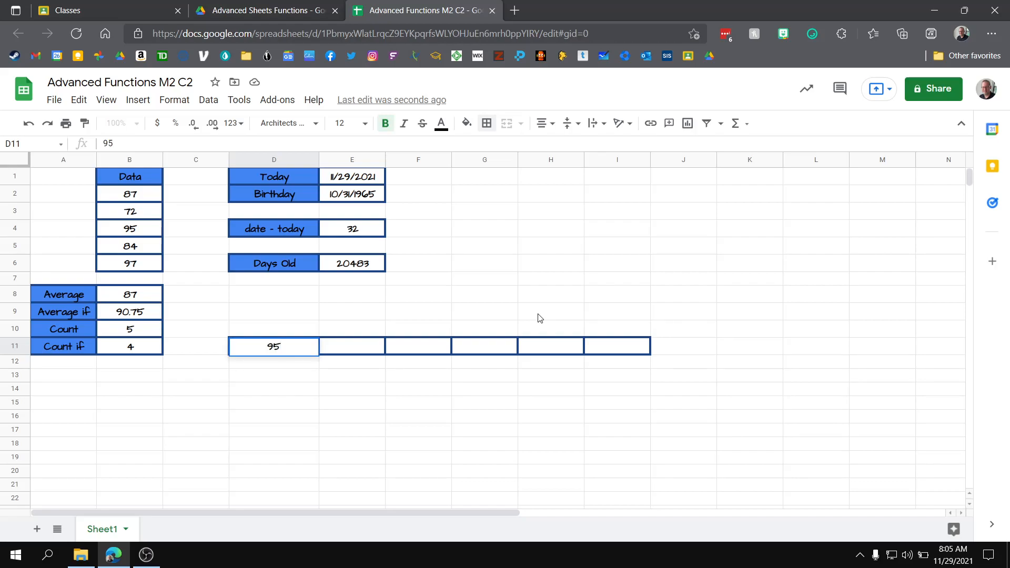
{"action": "key", "text": "Tab"}
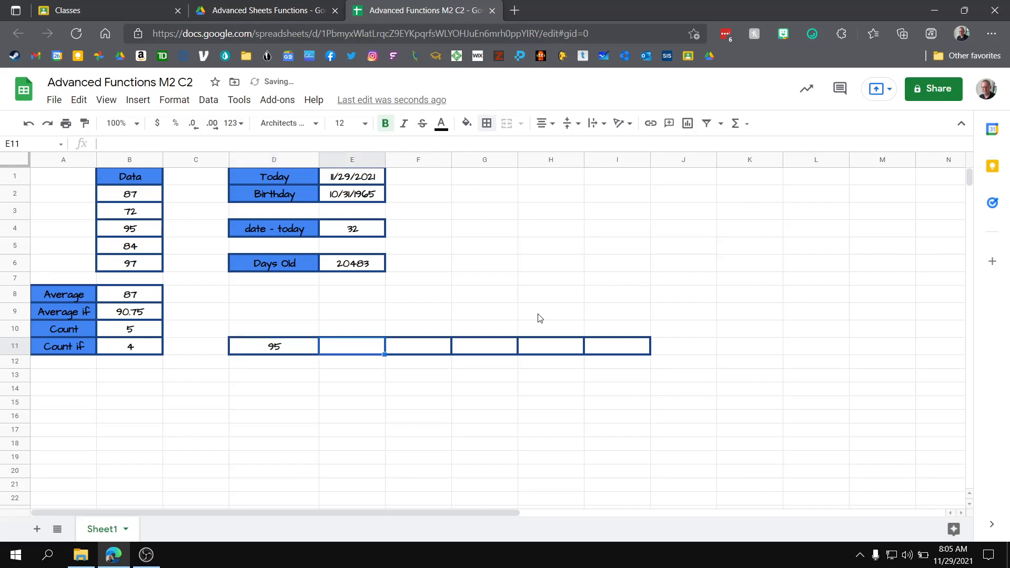
{"action": "type", "text": "12"}
{"action": "key", "text": "Tab"}
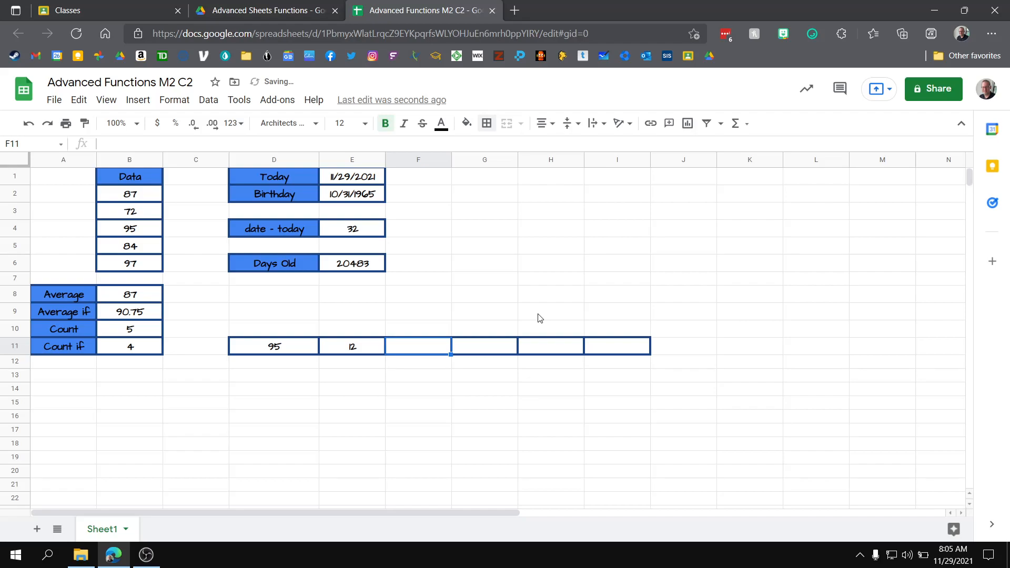
{"action": "type", "text": "44"}
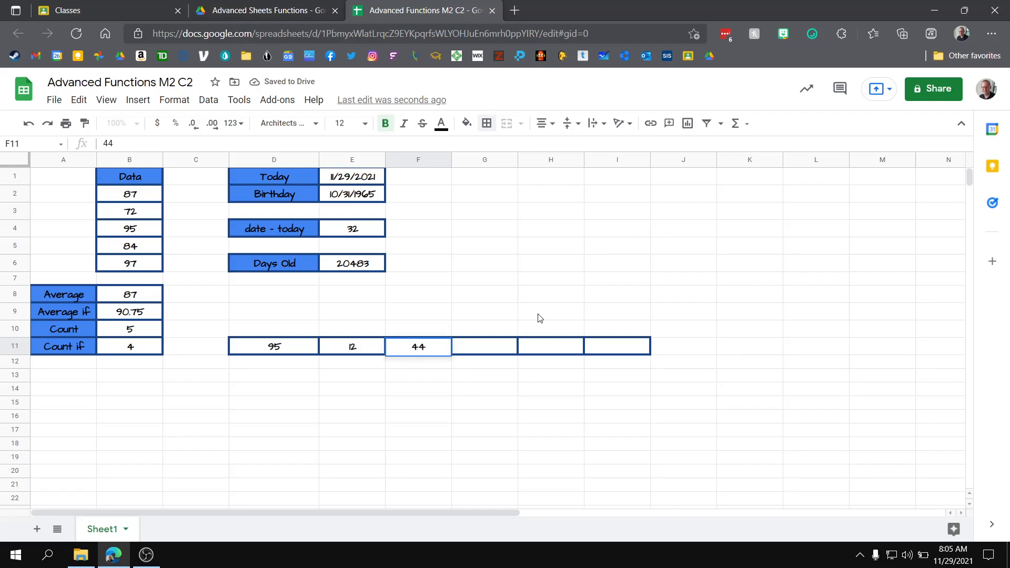
{"action": "key", "text": "Tab"}
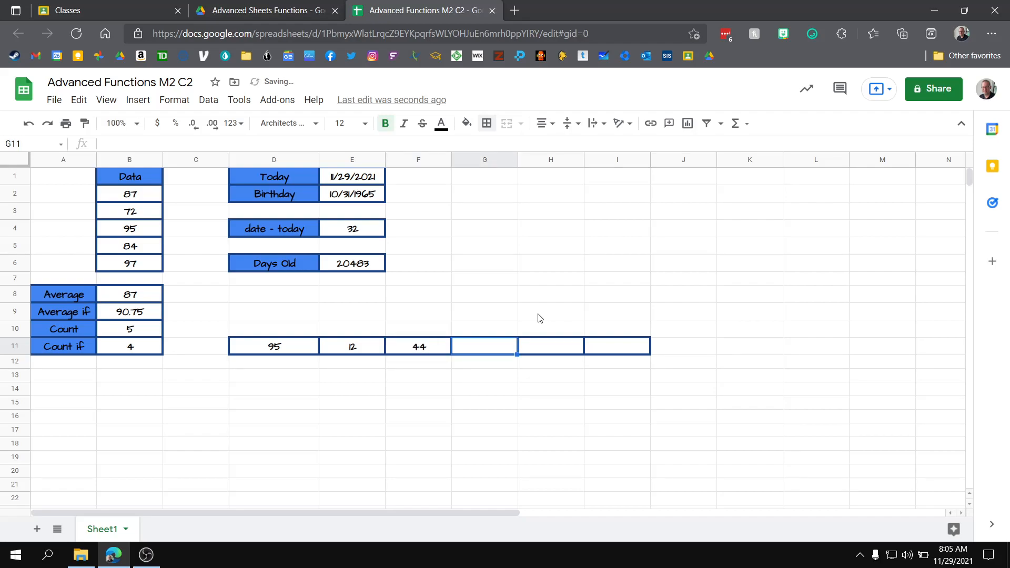
{"action": "type", "text": "3"}
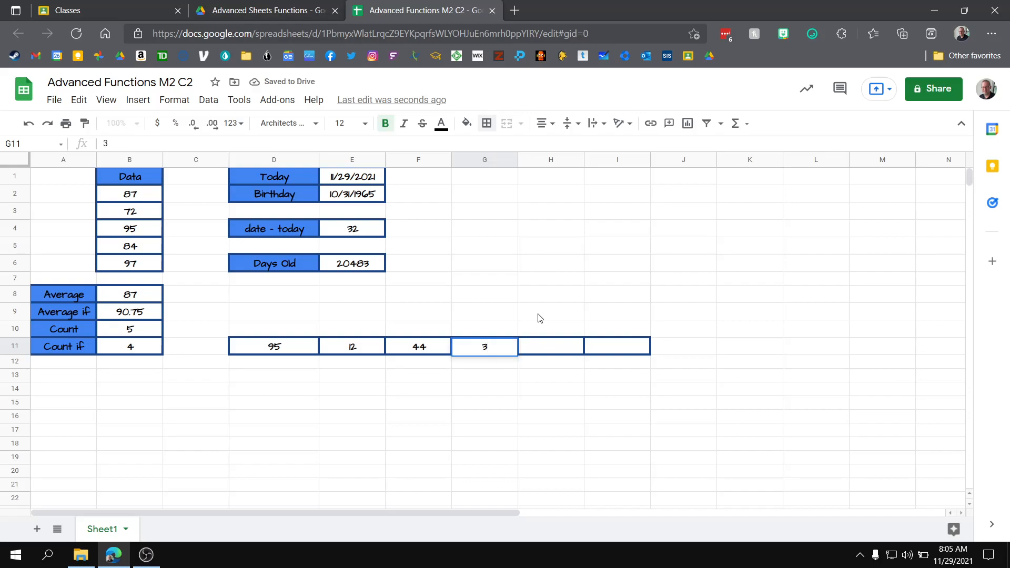
{"action": "key", "text": "Tab"}
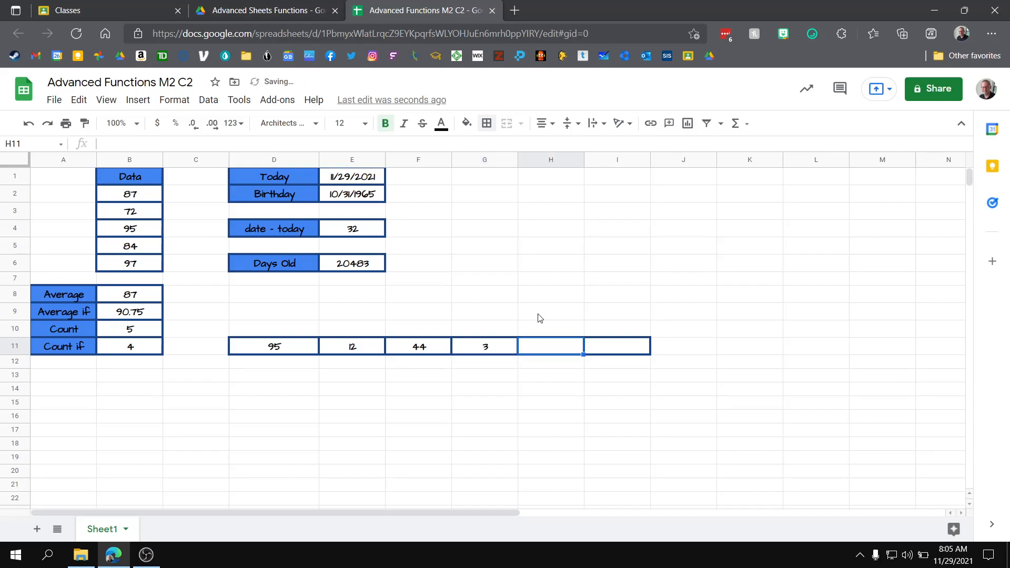
{"action": "type", "text": "120"}
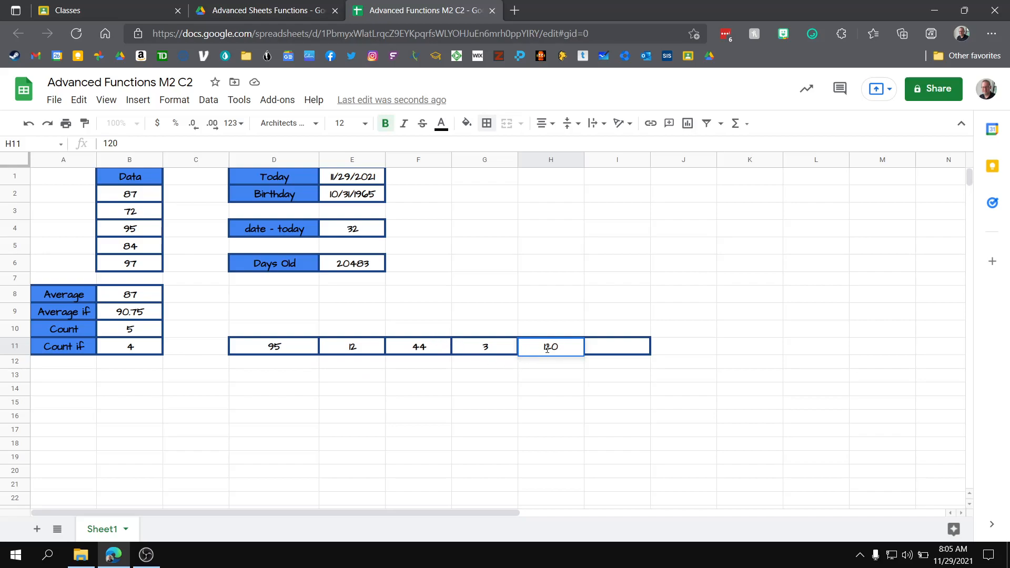
{"action": "left_click", "coordinate": [595, 351]}
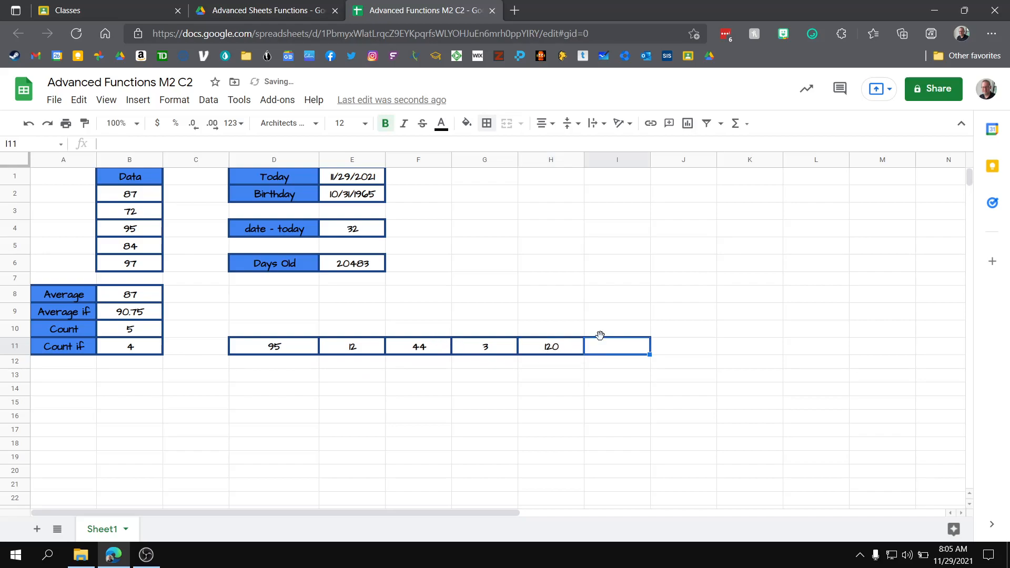
- Apply all borders to cell I10, above the empty last cell of the new data row
{"action": "left_click", "coordinate": [608, 329]}
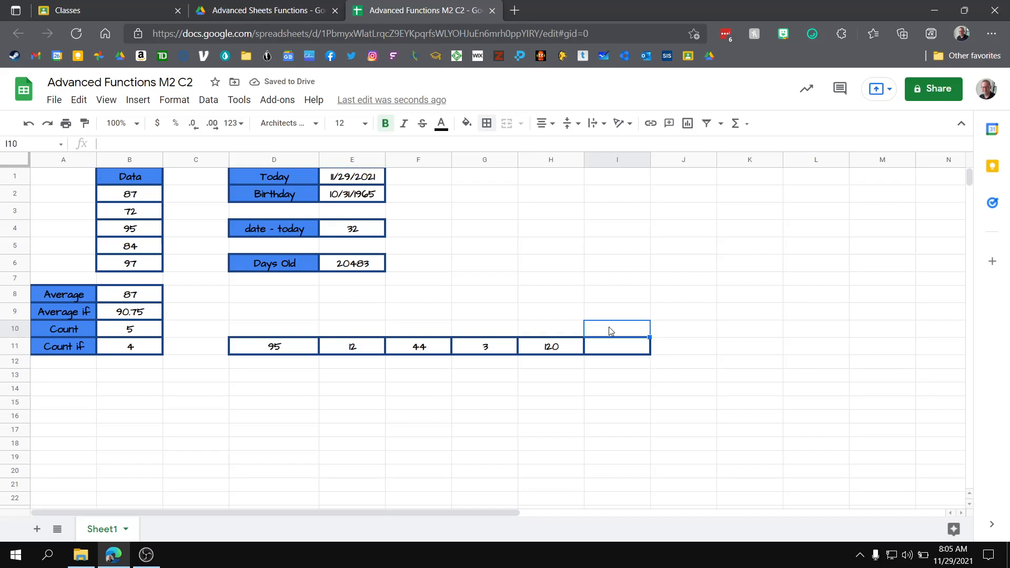
{"action": "left_click", "coordinate": [486, 124]}
{"action": "left_click", "coordinate": [491, 149]}
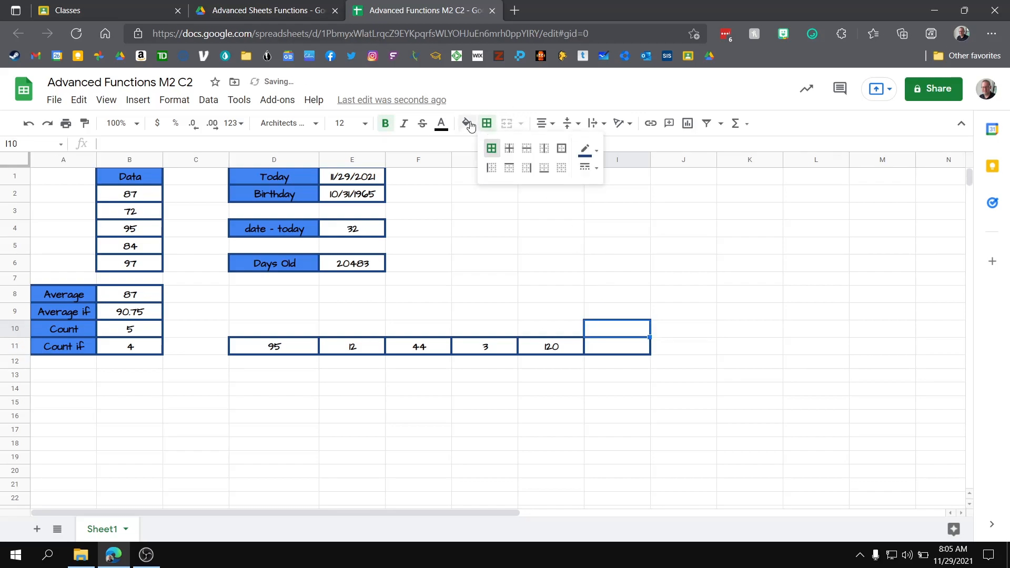
- Fill cell I10 with the same blue as the other label cells and enter the label Sparkline
{"action": "left_click", "coordinate": [467, 123]}
{"action": "left_click", "coordinate": [500, 166]}
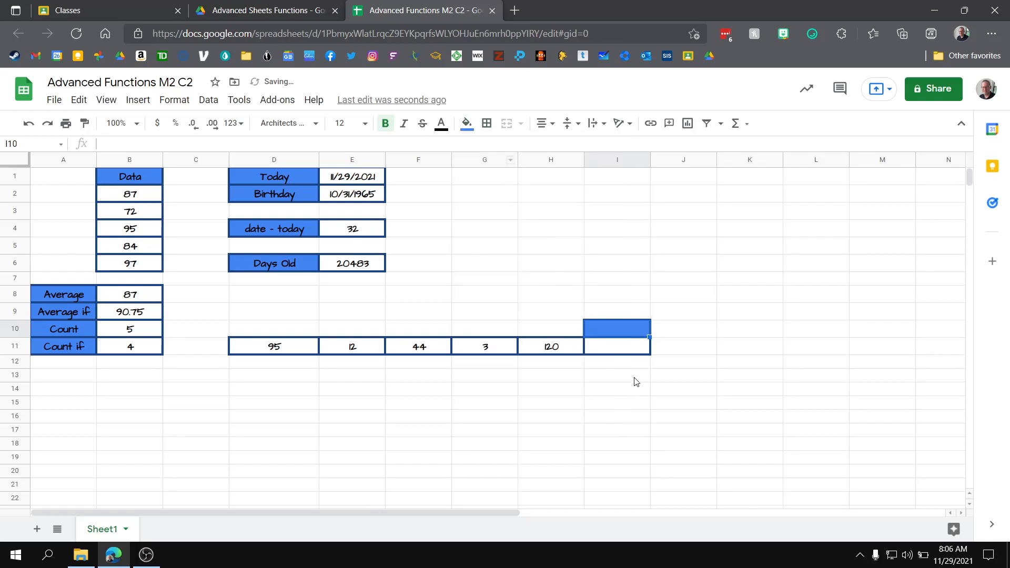
{"action": "type", "text": "S"}
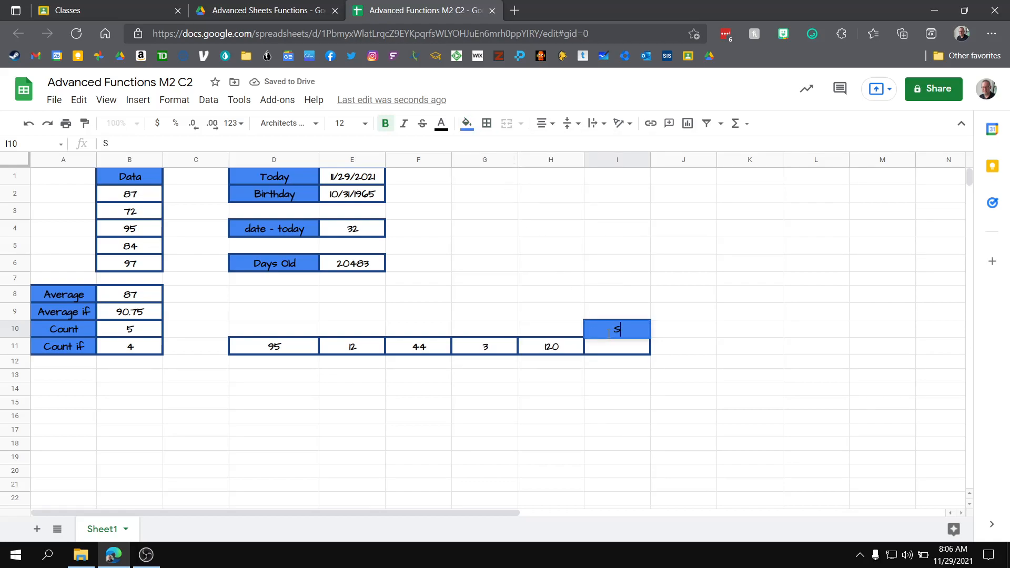
{"action": "type", "text": "parkline"}
{"action": "key", "text": "Return"}
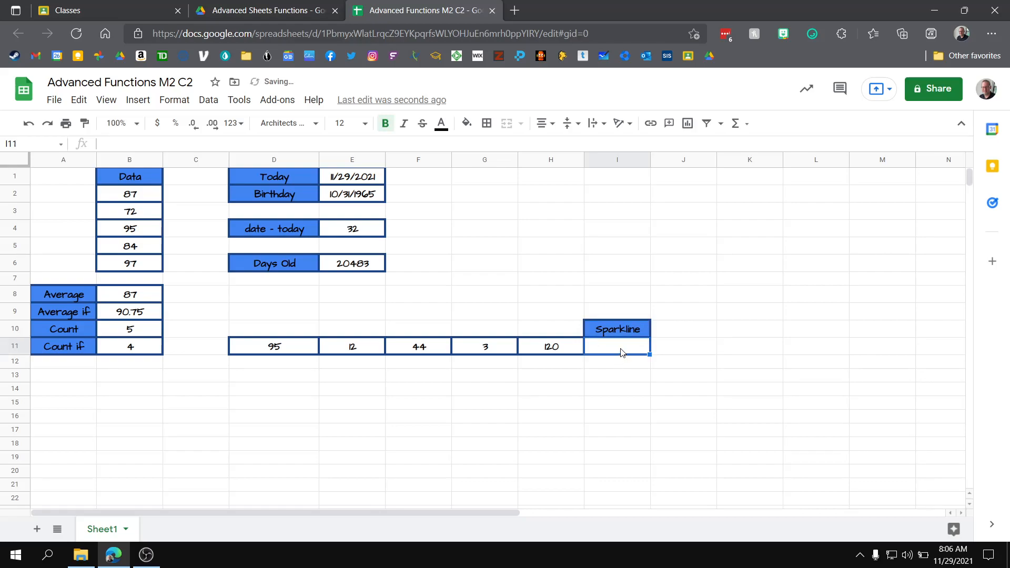
- Insert a sparkline of the values in D11:H11 into cell I11 with the SPARKLINE function
{"action": "type", "text": "="}
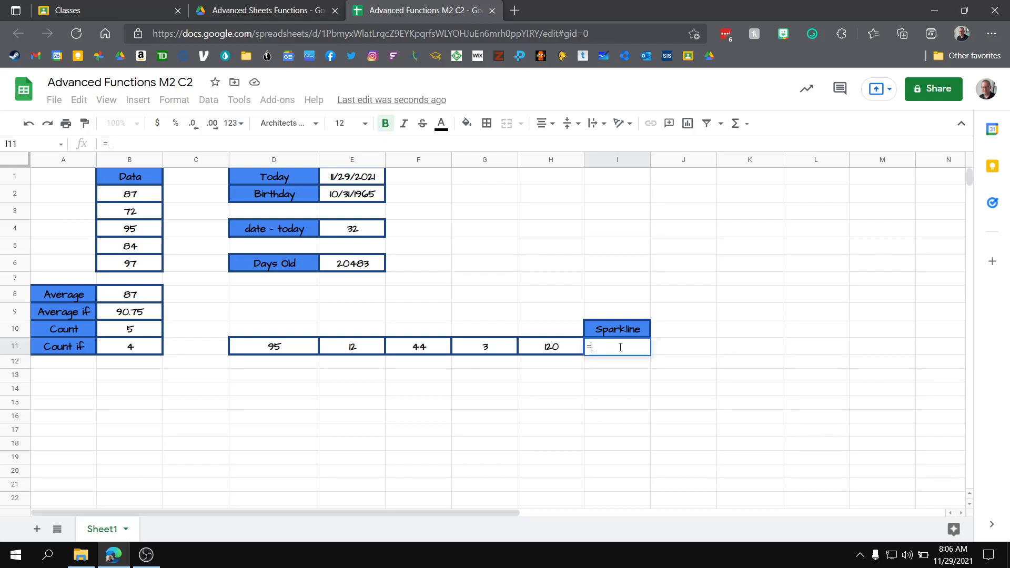
{"action": "type", "text": "spark"}
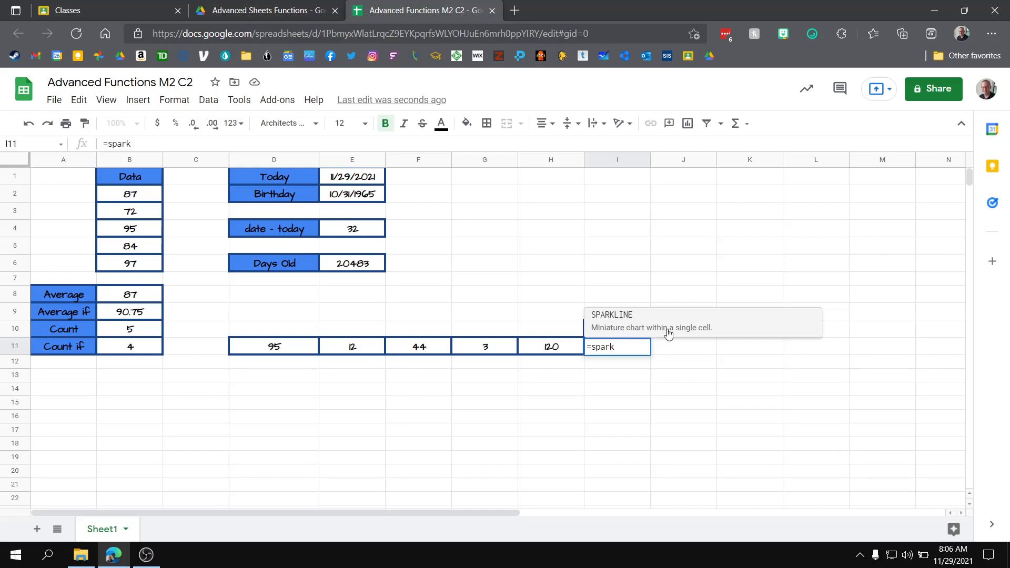
{"action": "left_click", "coordinate": [644, 327]}
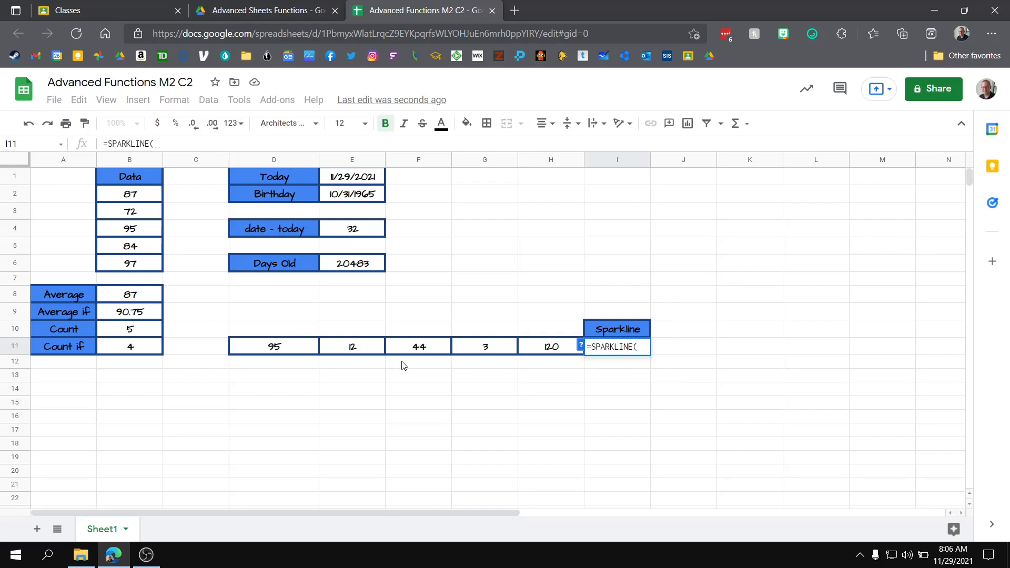
{"action": "left_click", "coordinate": [282, 352]}
{"action": "left_click_drag", "start_coordinate": [282, 351], "coordinate": [550, 351]}
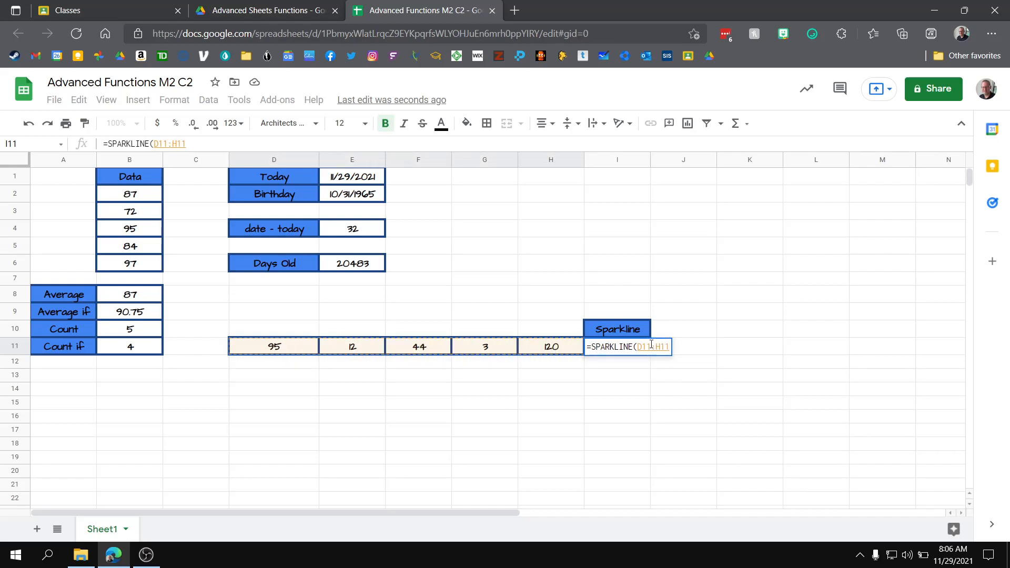
{"action": "type", "text": ")"}
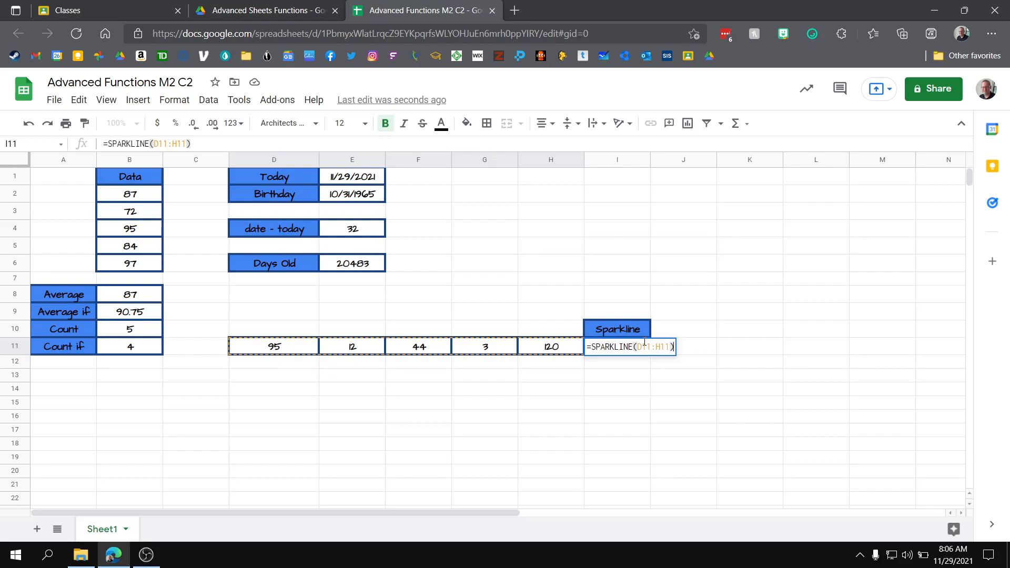
{"action": "key", "text": "Return"}
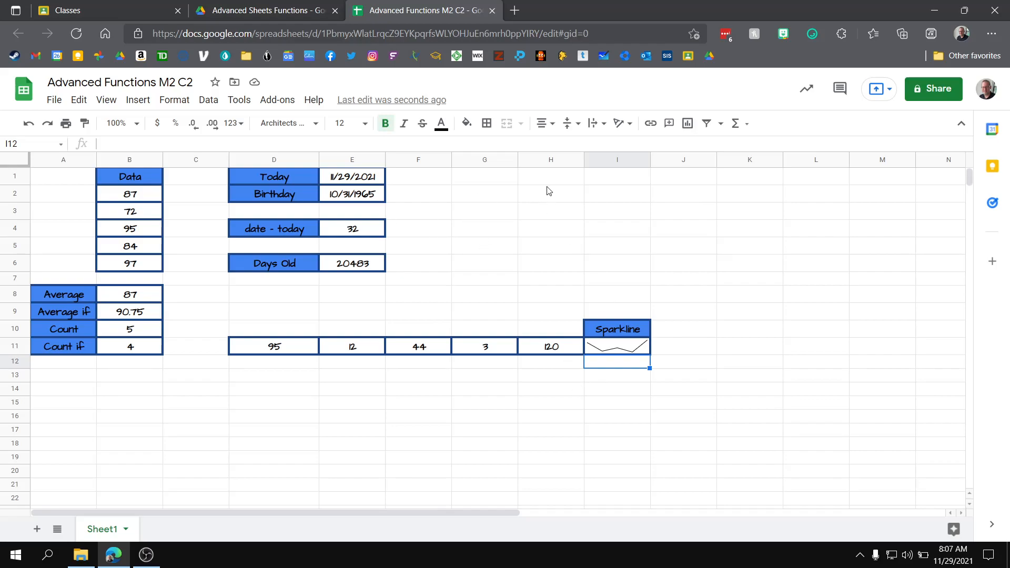
- Merge cells G1:H1 and enter the heading Google Translate
{"action": "left_click_drag", "start_coordinate": [486, 181], "coordinate": [556, 178]}
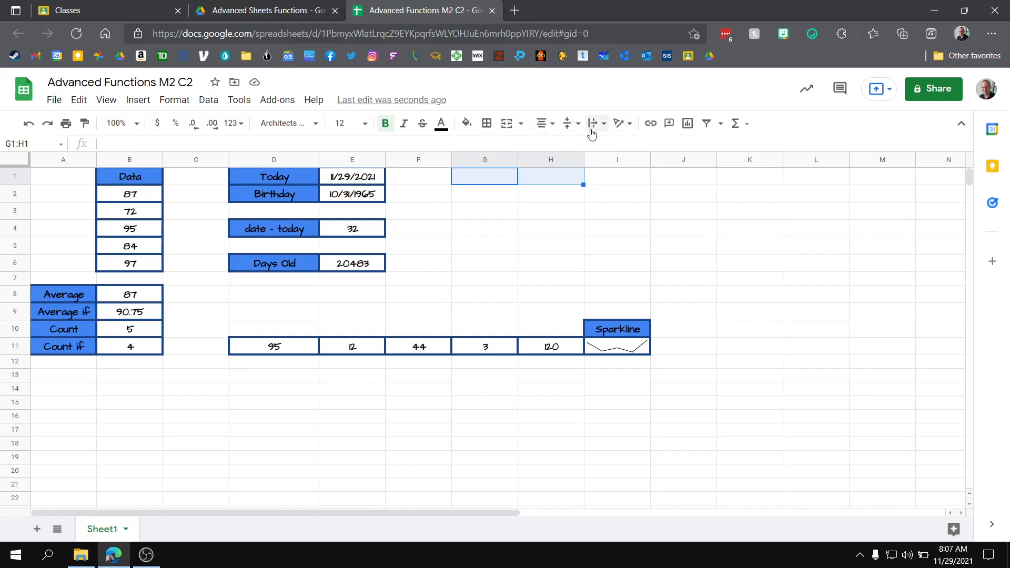
{"action": "left_click", "coordinate": [506, 130]}
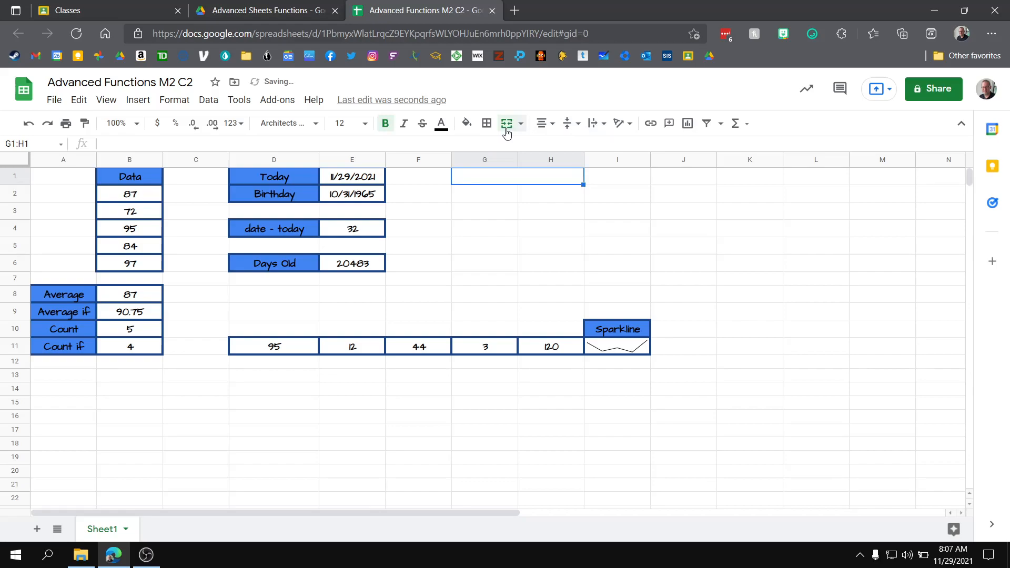
{"action": "type", "text": "Google Ter"}
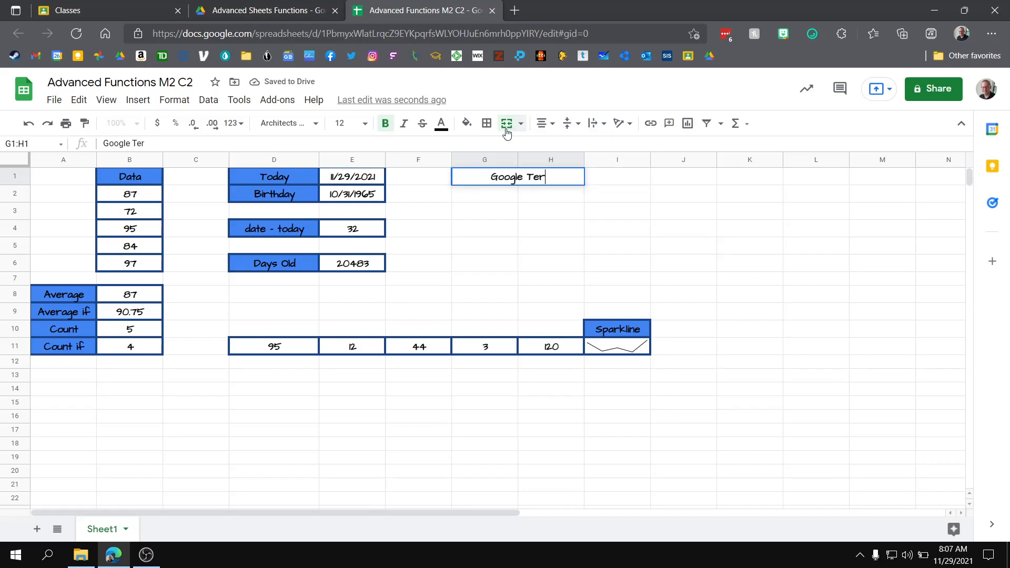
{"action": "key", "text": "BackSpace"}
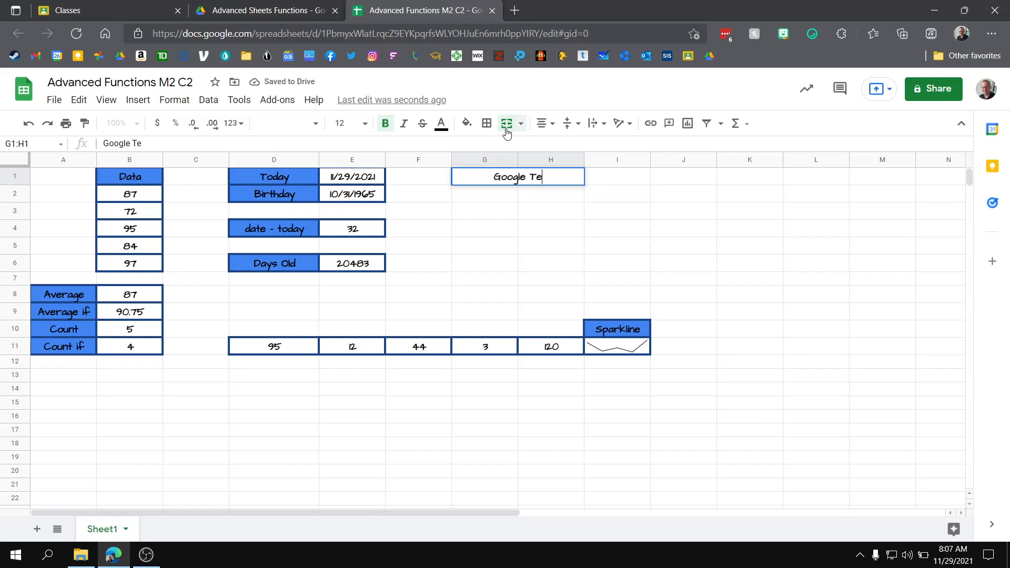
{"action": "key", "text": "BackSpace"}
{"action": "type", "text": "ransla"}
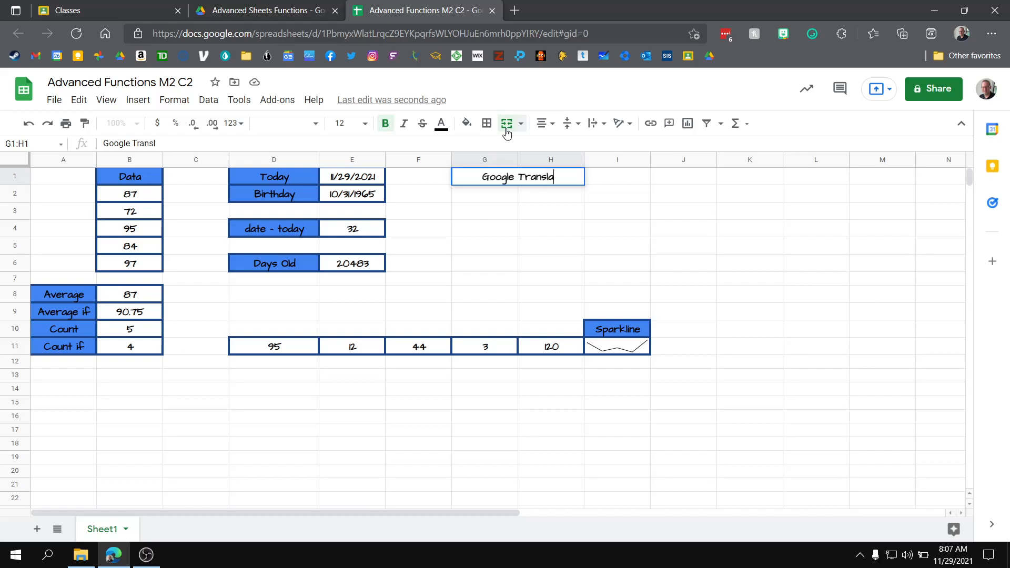
{"action": "type", "text": "te"}
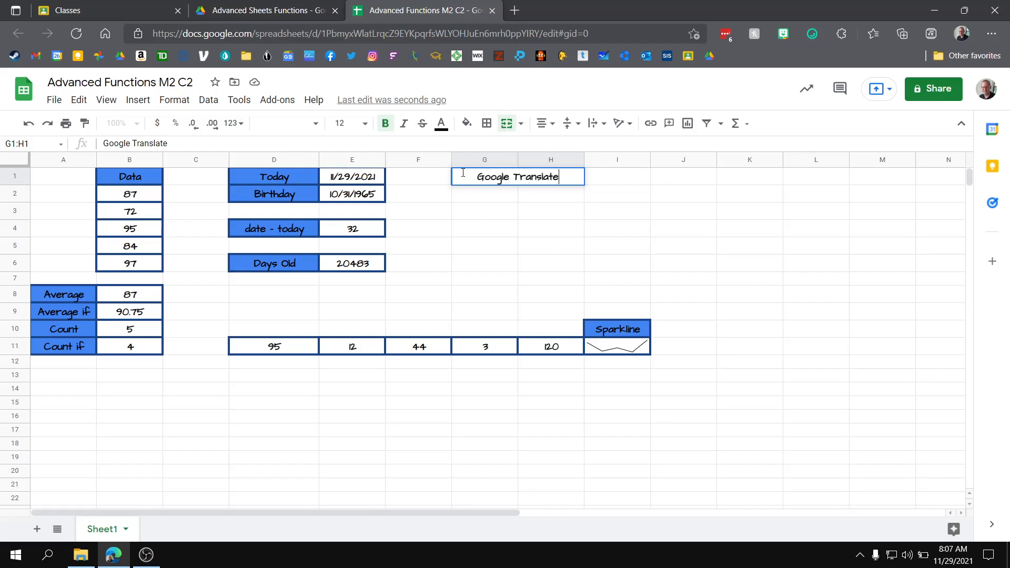
- Apply all borders to the cell range G1:H6
{"action": "left_click", "coordinate": [466, 210]}
{"action": "left_click_drag", "start_coordinate": [468, 181], "coordinate": [550, 267]}
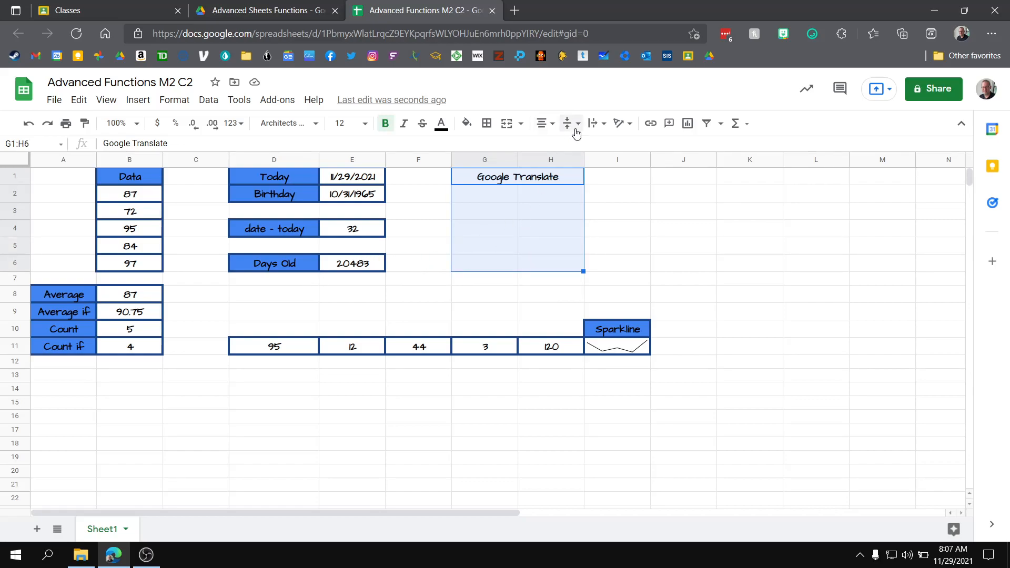
{"action": "left_click", "coordinate": [487, 129]}
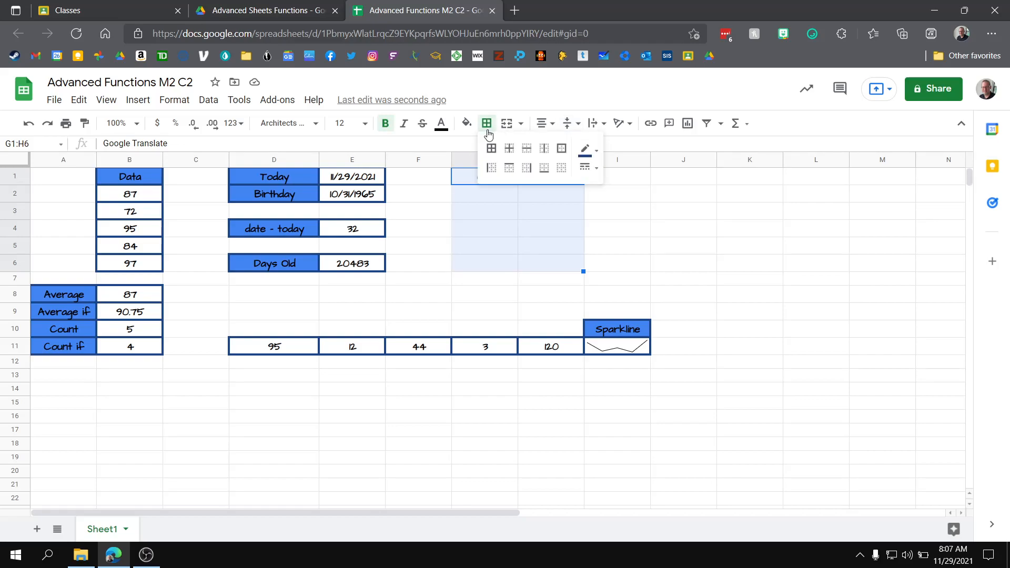
{"action": "left_click", "coordinate": [490, 148]}
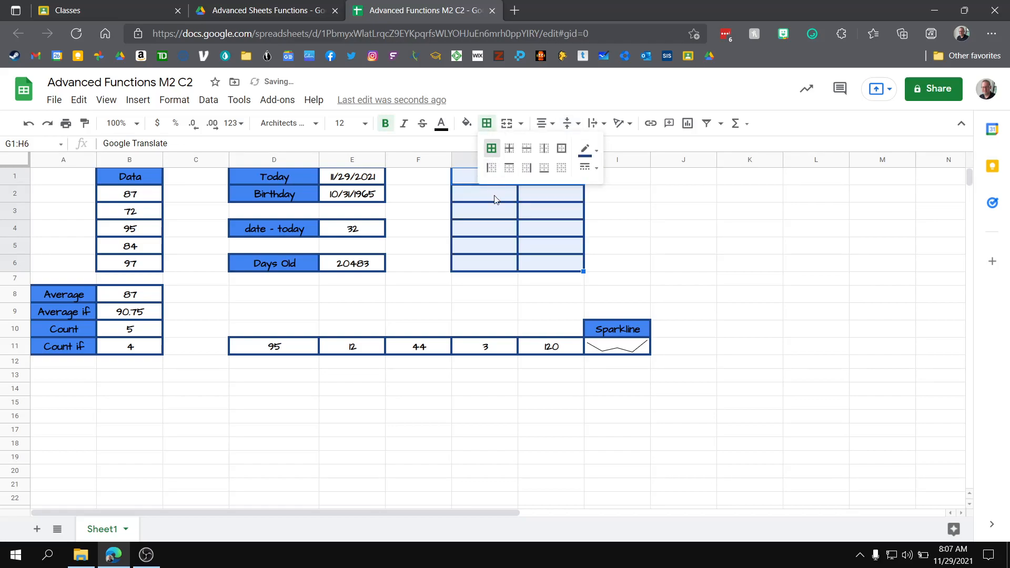
{"action": "left_click", "coordinate": [492, 213]}
- Fill the merged Google Translate heading cell with the standard blue used for the other labels
{"action": "left_click", "coordinate": [484, 177]}
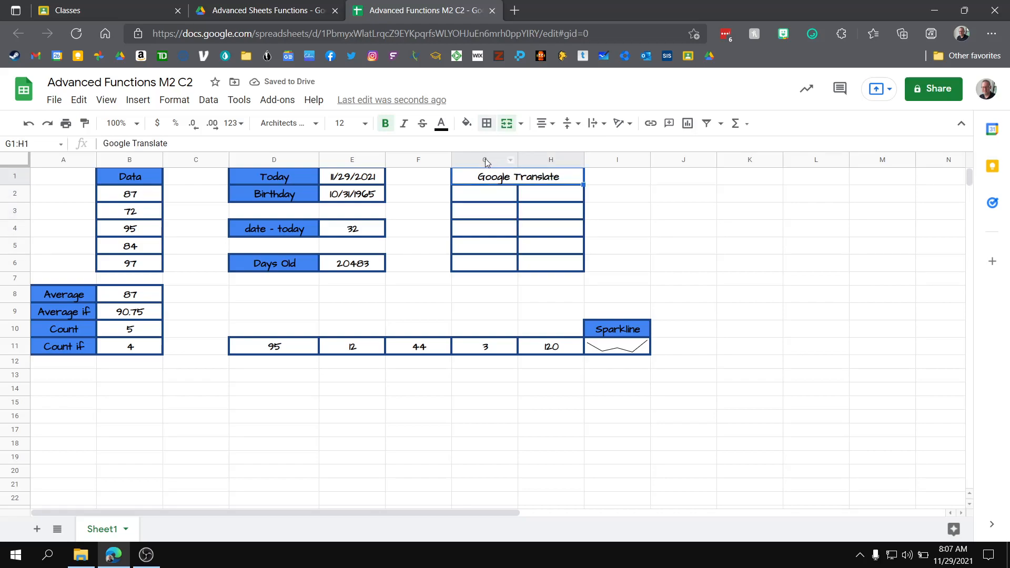
{"action": "left_click", "coordinate": [472, 125]}
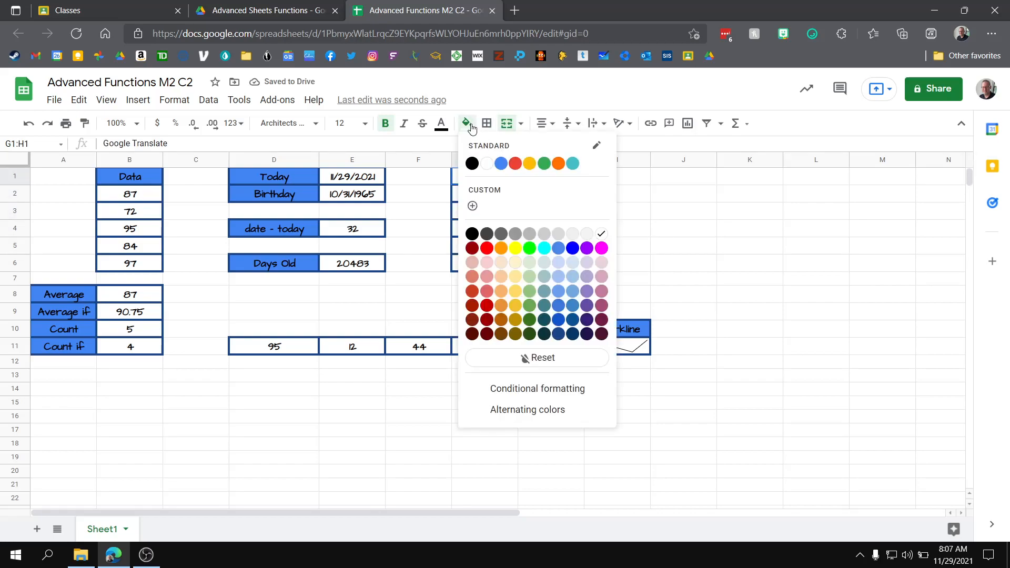
{"action": "left_click", "coordinate": [503, 162]}
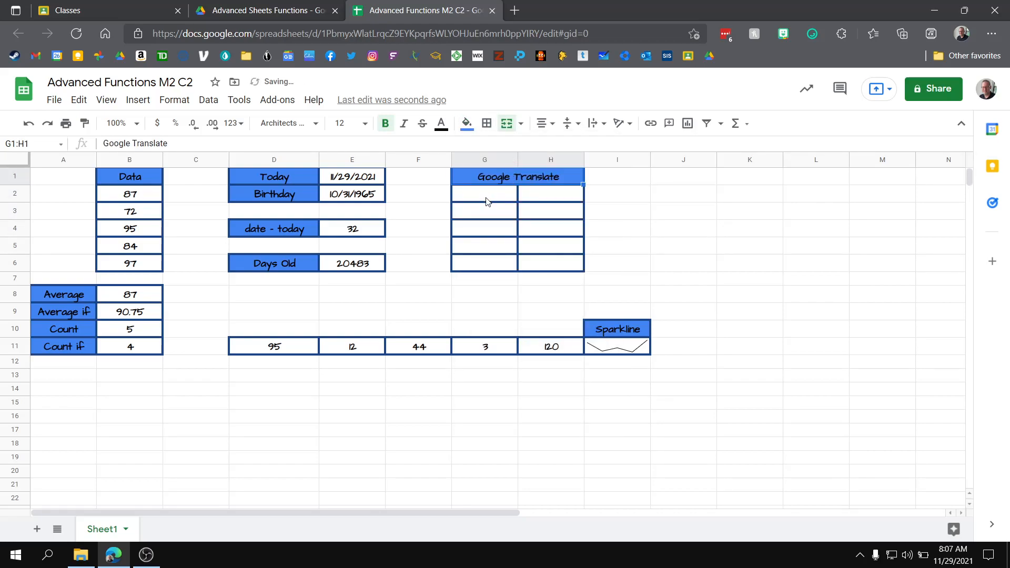
- Enter the words pillow, television, lamp, computer and paper down cells G2 to G6
{"action": "left_click", "coordinate": [482, 200]}
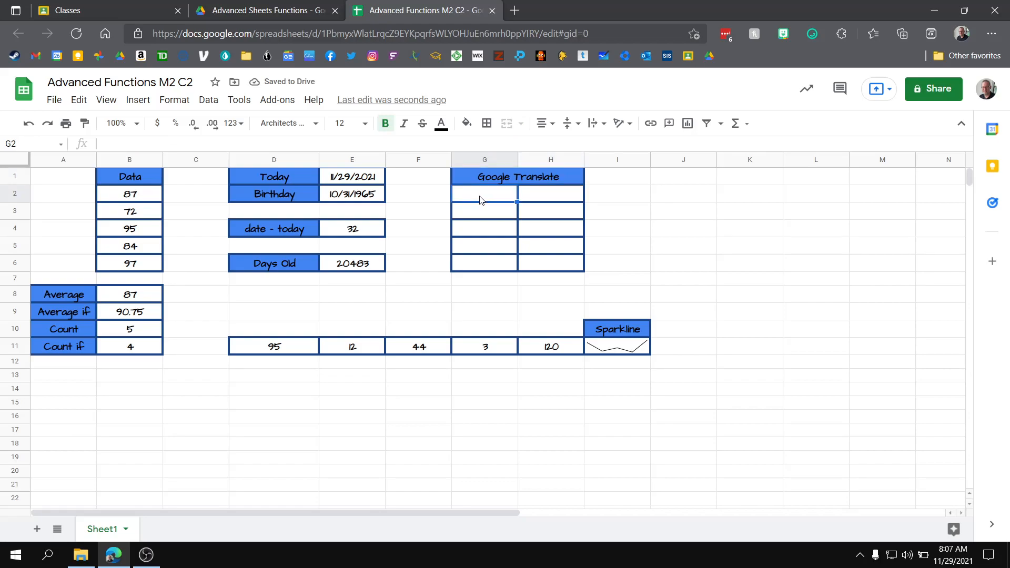
{"action": "type", "text": "pillow"}
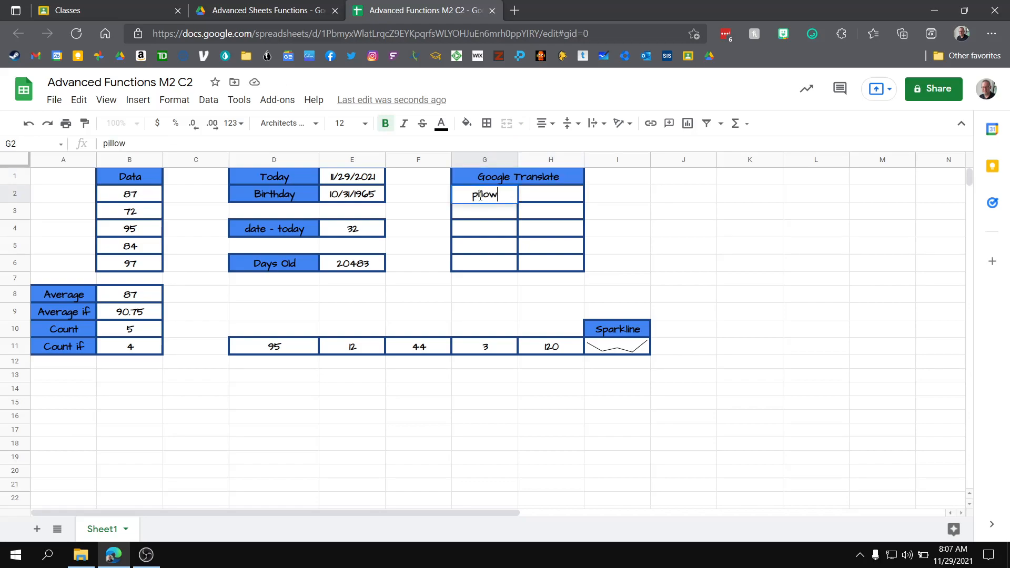
{"action": "key", "text": "Return"}
{"action": "type", "text": "h"}
{"action": "key", "text": "BackSpace"}
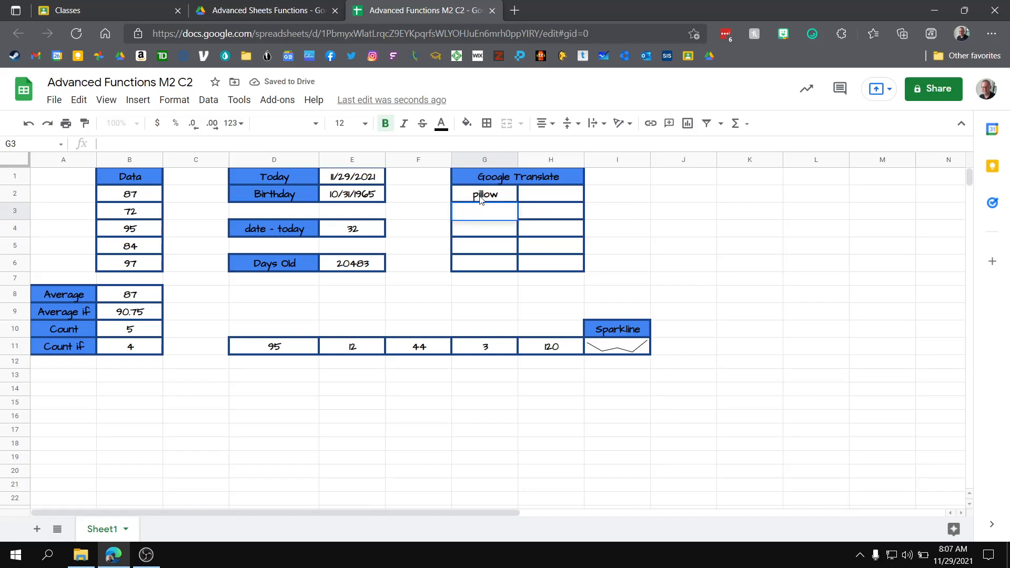
{"action": "type", "text": "television"}
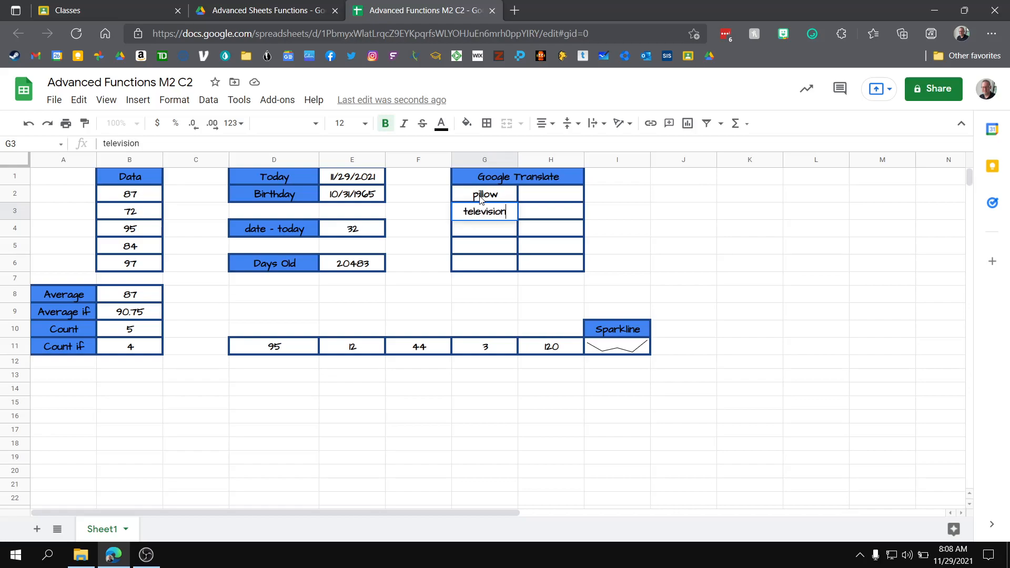
{"action": "key", "text": "Return"}
{"action": "type", "text": "lamp"}
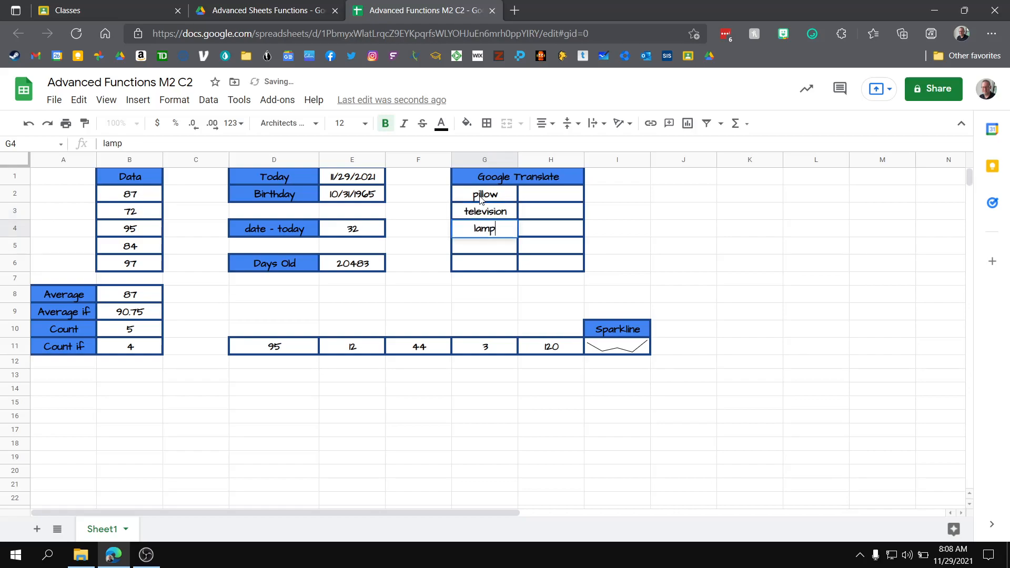
{"action": "key", "text": "Return"}
{"action": "type", "text": "computer"}
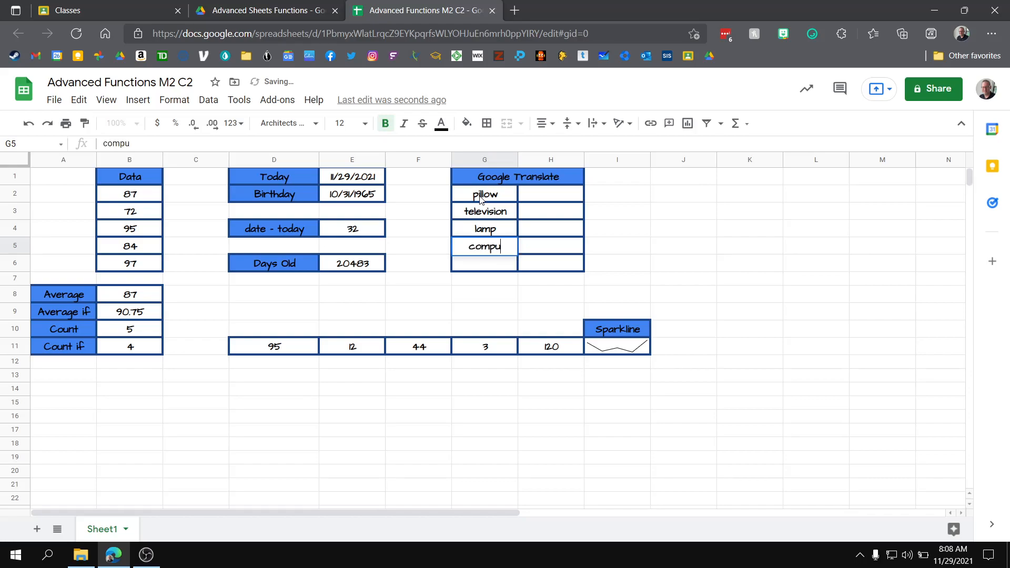
{"action": "key", "text": "Return"}
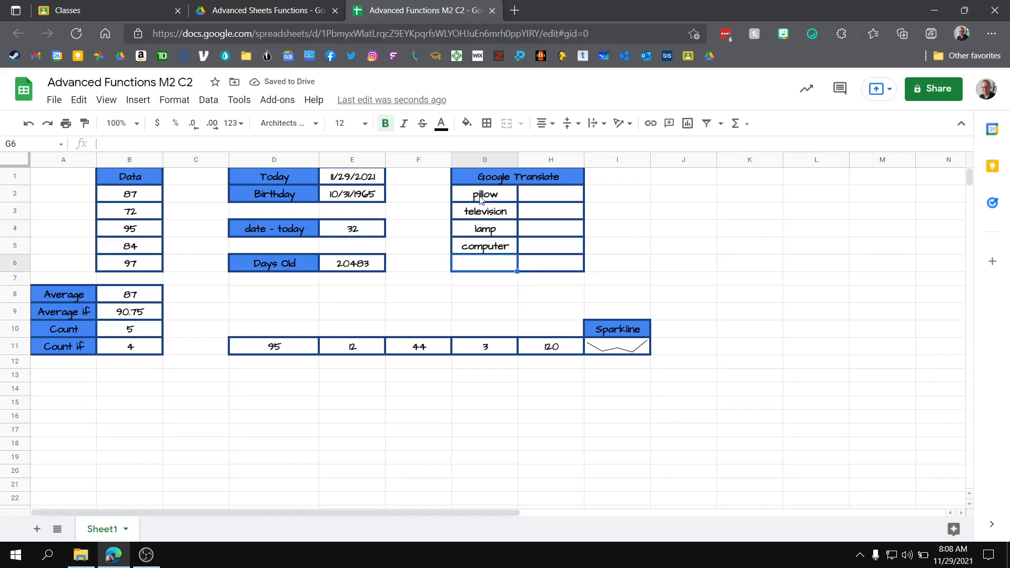
{"action": "type", "text": "paper"}
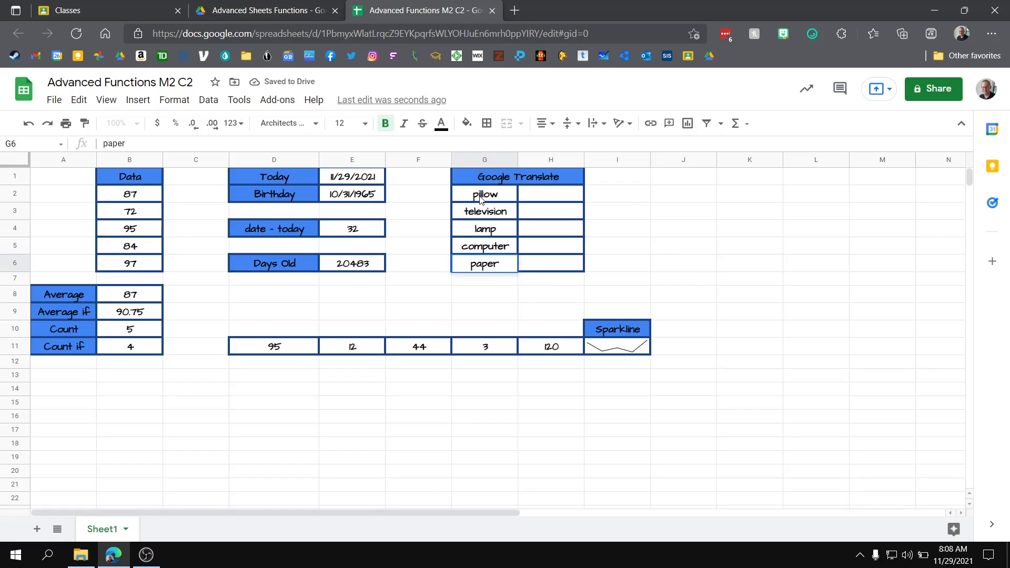
{"action": "left_click", "coordinate": [761, 244]}
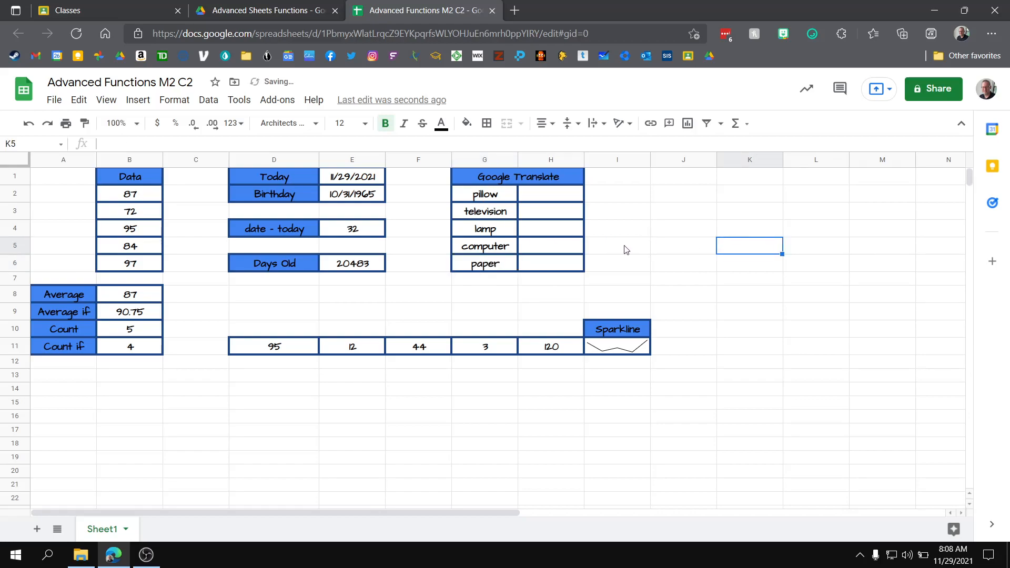
- Enter =GOOGLETRANSLATE(G2,"en","es") in cell H2 to translate pillow from English to Spanish
{"action": "left_click", "coordinate": [545, 200]}
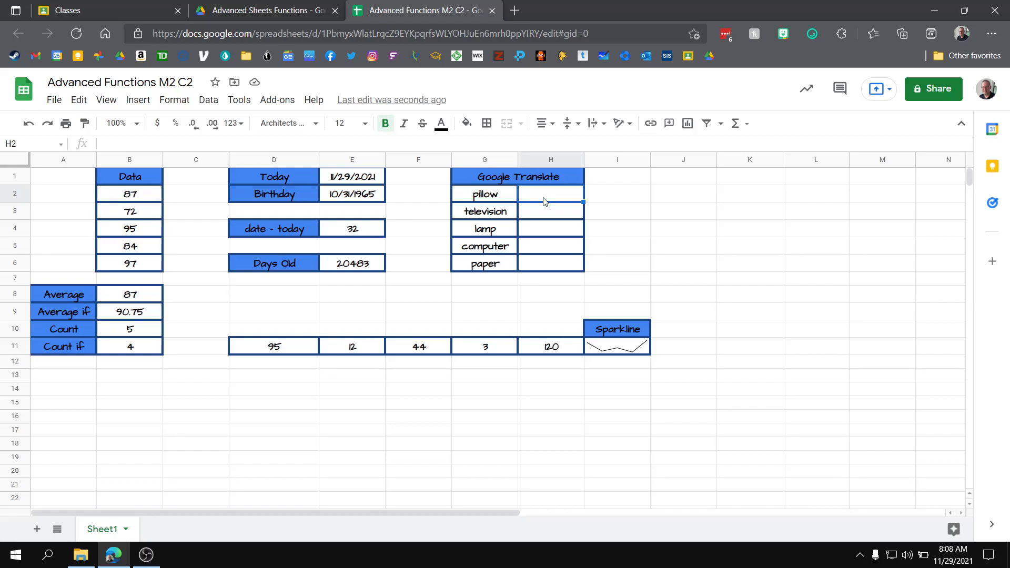
{"action": "type", "text": "=googl"}
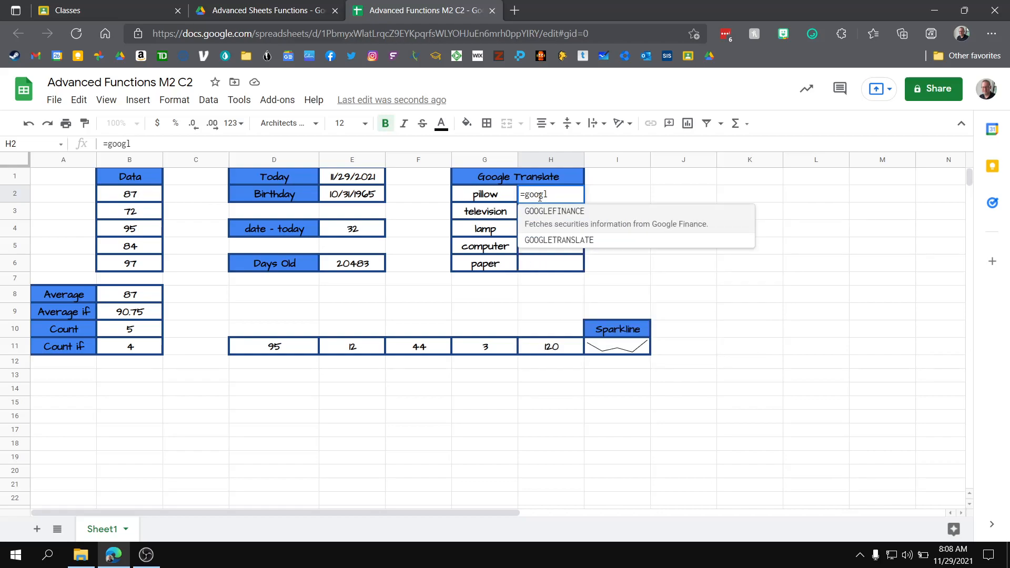
{"action": "left_click", "coordinate": [573, 234]}
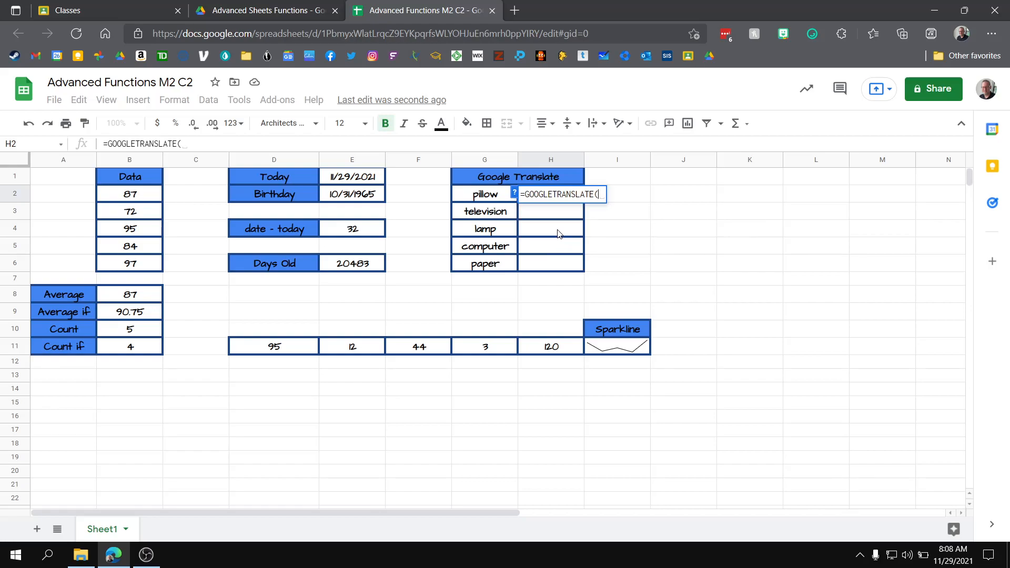
{"action": "left_click", "coordinate": [485, 197]}
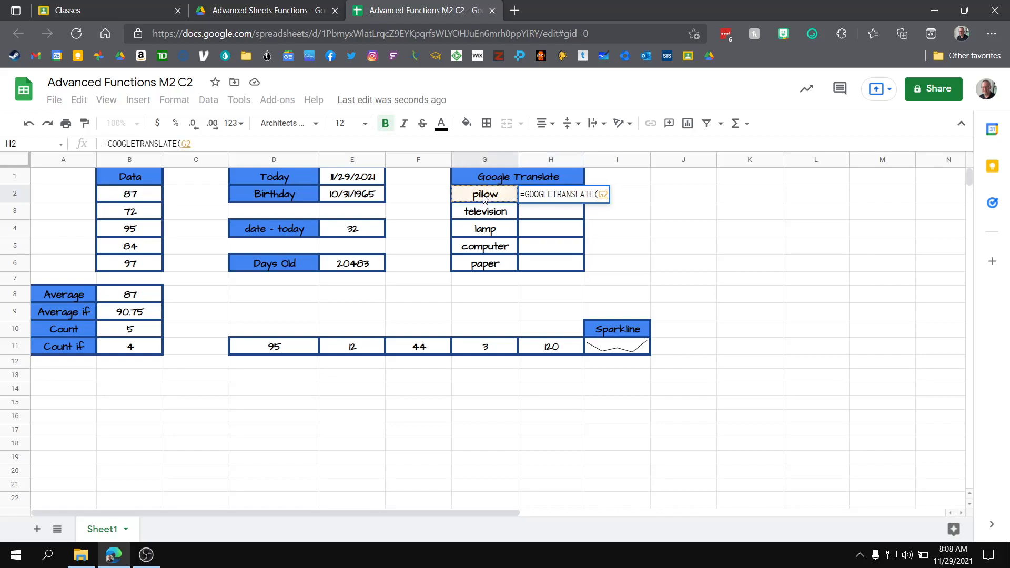
{"action": "type", "text": ","}
{"action": "type", "text": "\"en"}
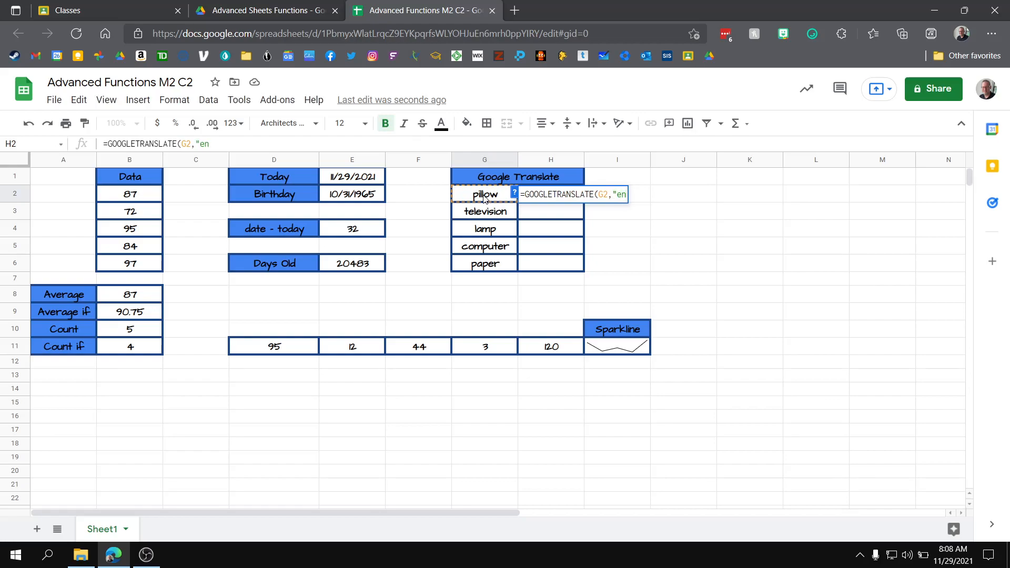
{"action": "type", "text": "\","}
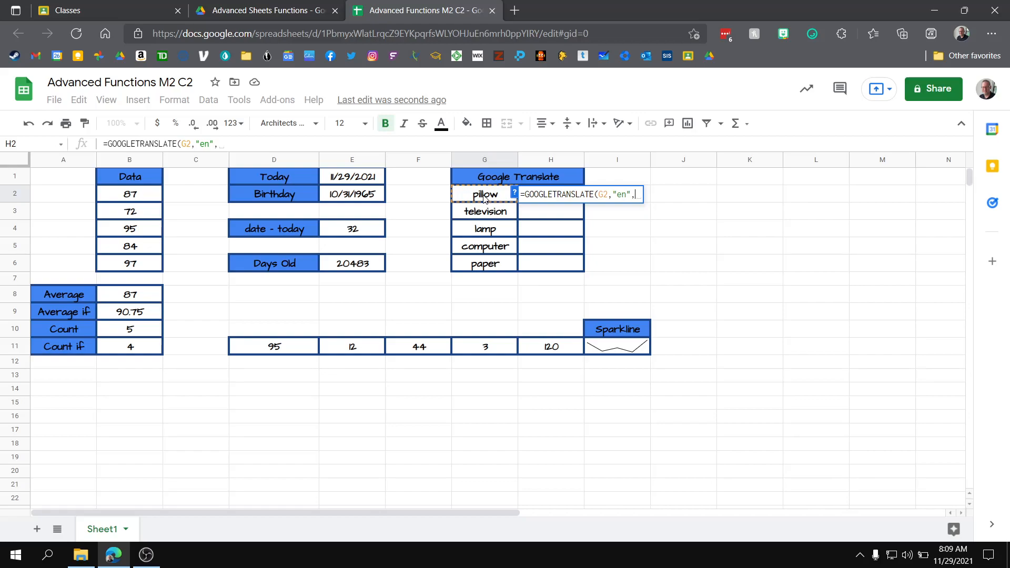
{"action": "type", "text": "\"es\""}
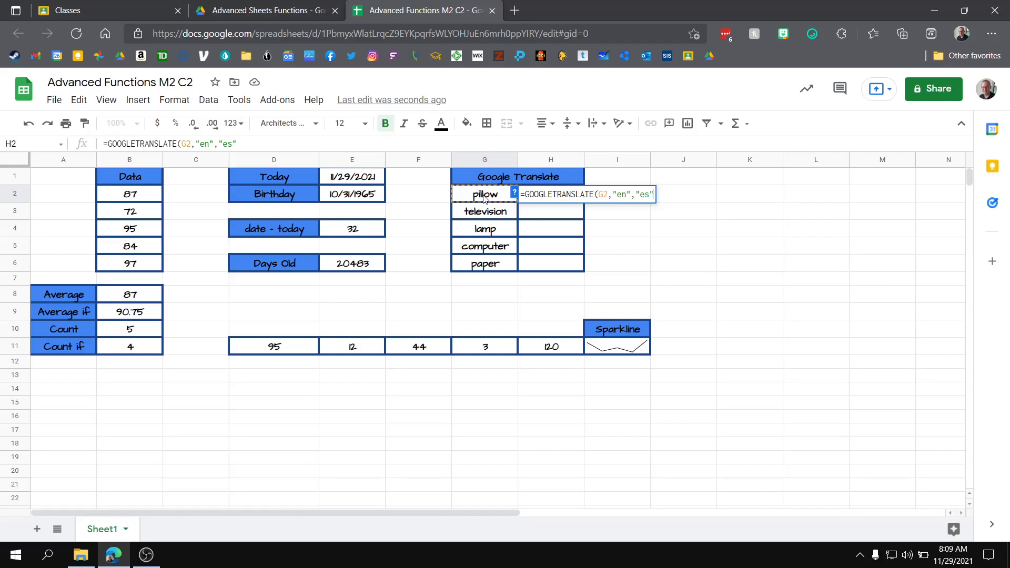
{"action": "type", "text": ")"}
{"action": "key", "text": "Return"}
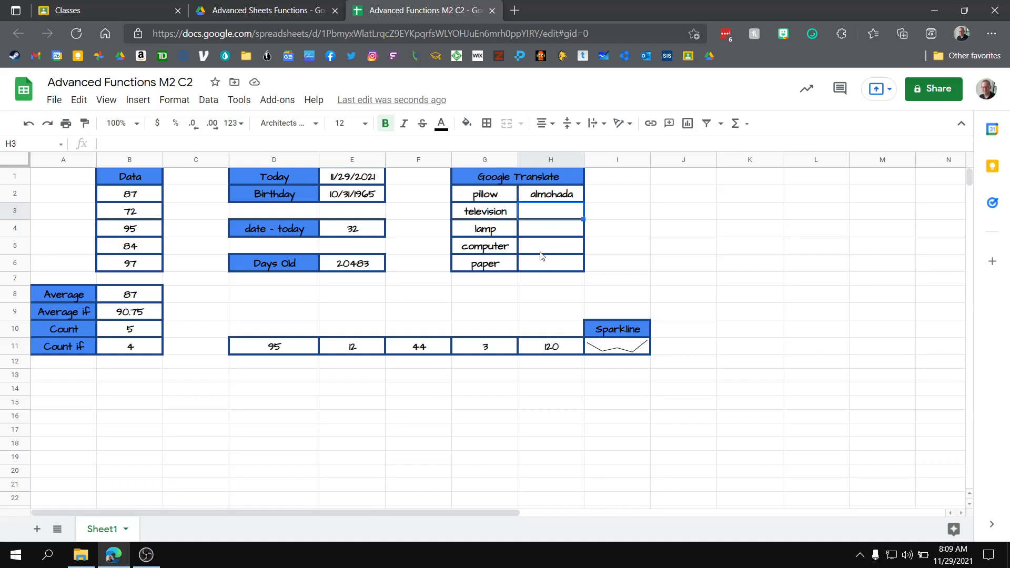
- Fill the translation formula from H2 down through H6 for the remaining words
{"action": "left_click", "coordinate": [550, 195]}
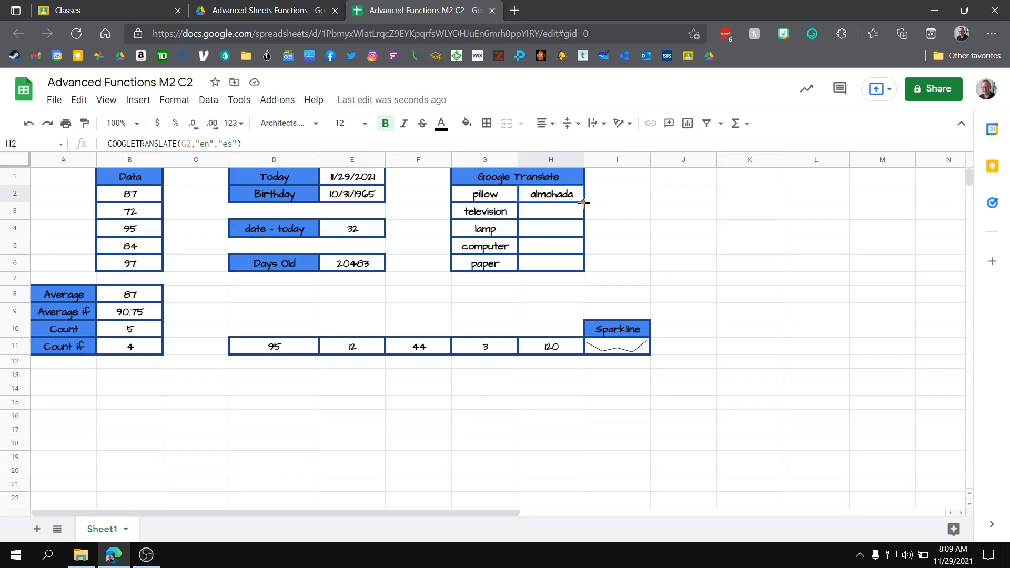
{"action": "left_click_drag", "start_coordinate": [583, 202], "coordinate": [580, 268]}
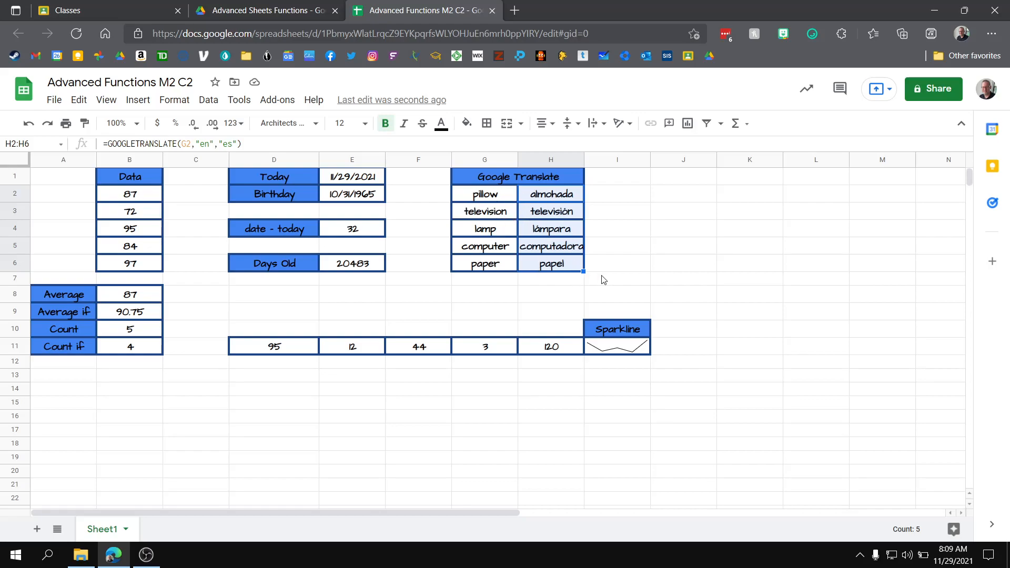
{"action": "left_click", "coordinate": [747, 278]}
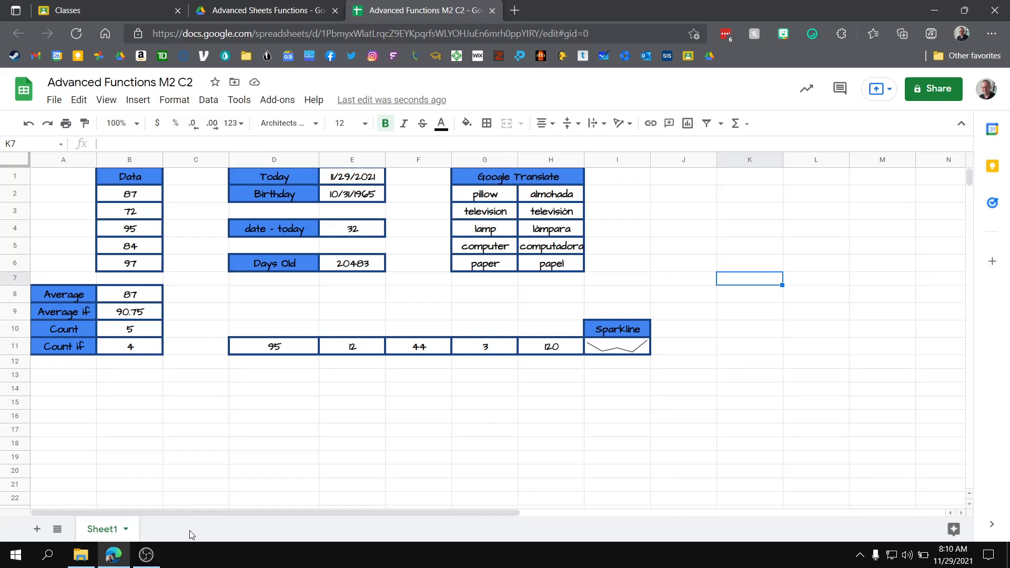
{"action": "mouse_move", "coordinate": [151, 558]}
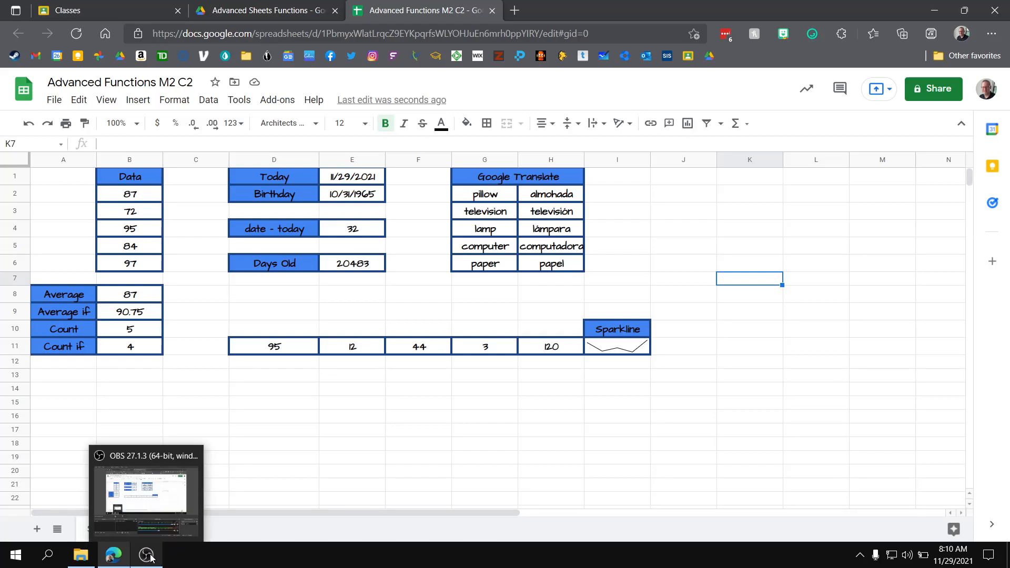
{"action": "left_click", "coordinate": [151, 558]}
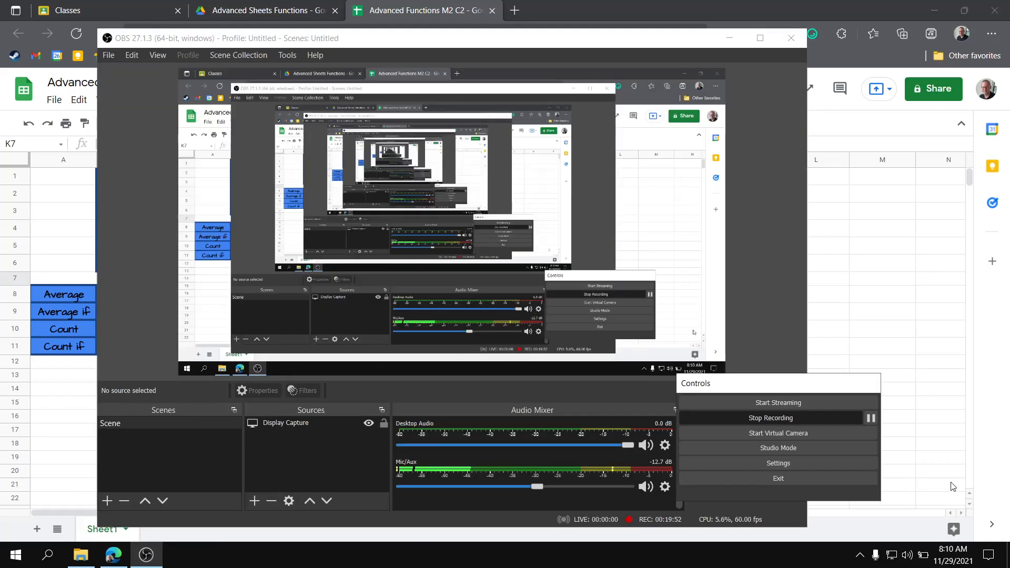